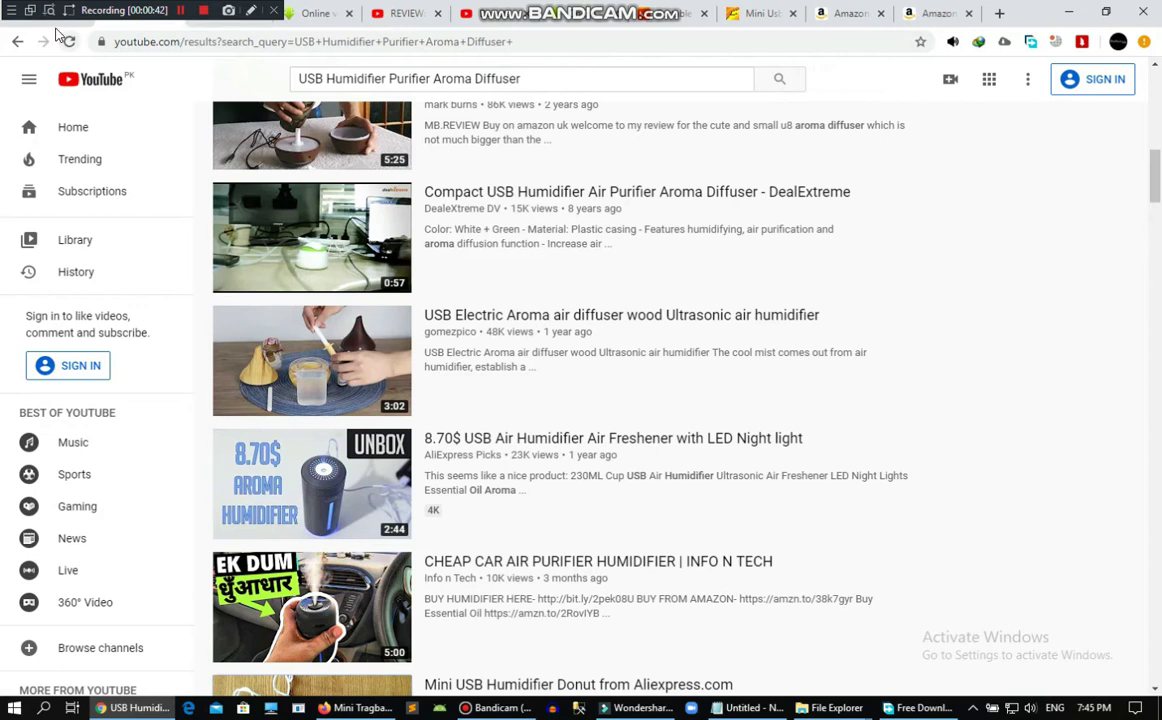
Open the AliExpress page of the donut USB humidifier and preview its product video and gallery images
left_click(17, 41)
scroll(557, 392, "up", 8)
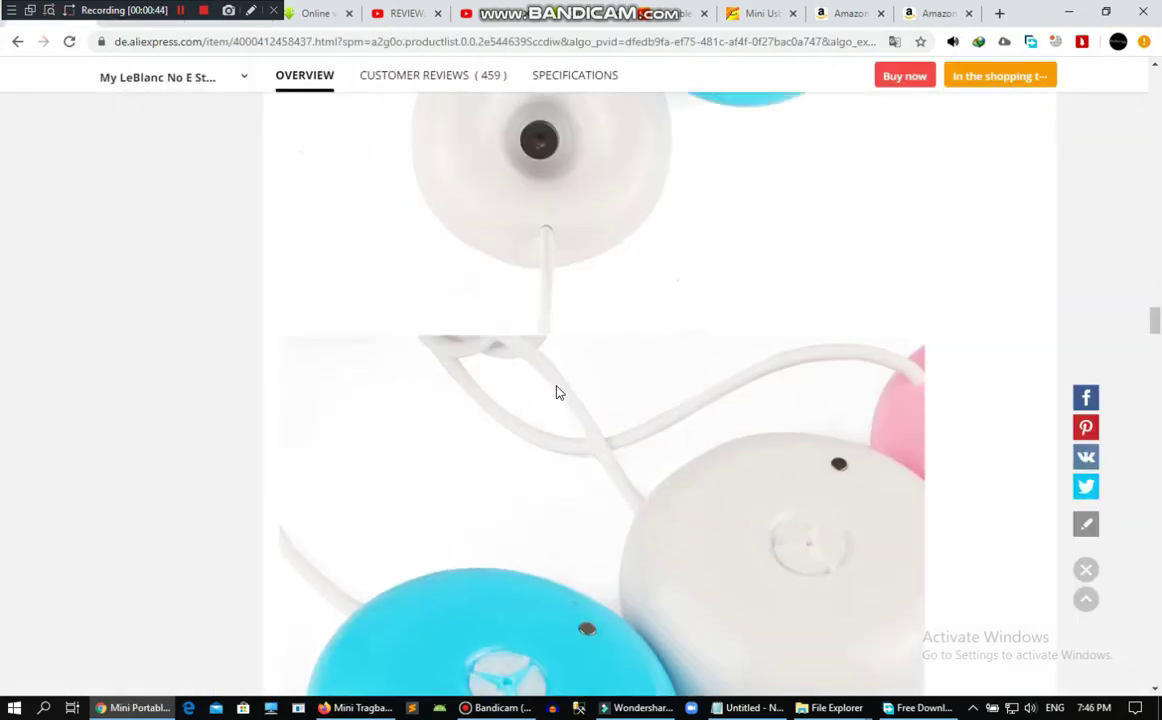
scroll(537, 386, "up", 10)
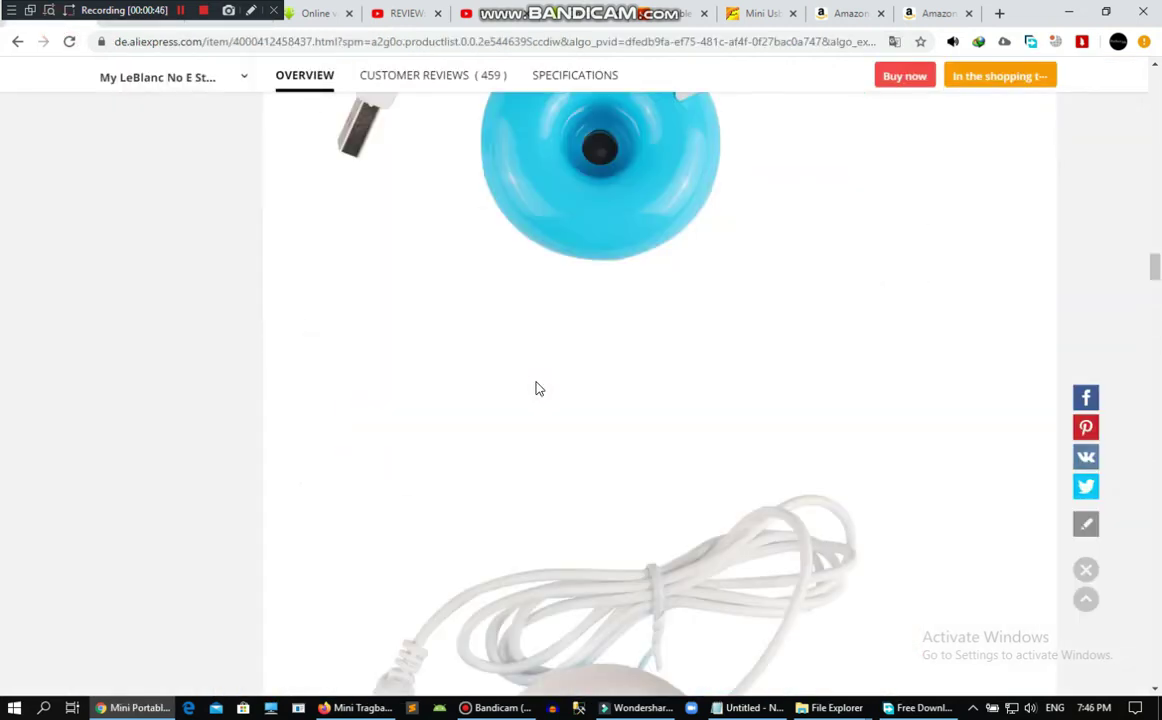
scroll(537, 388, "up", 10)
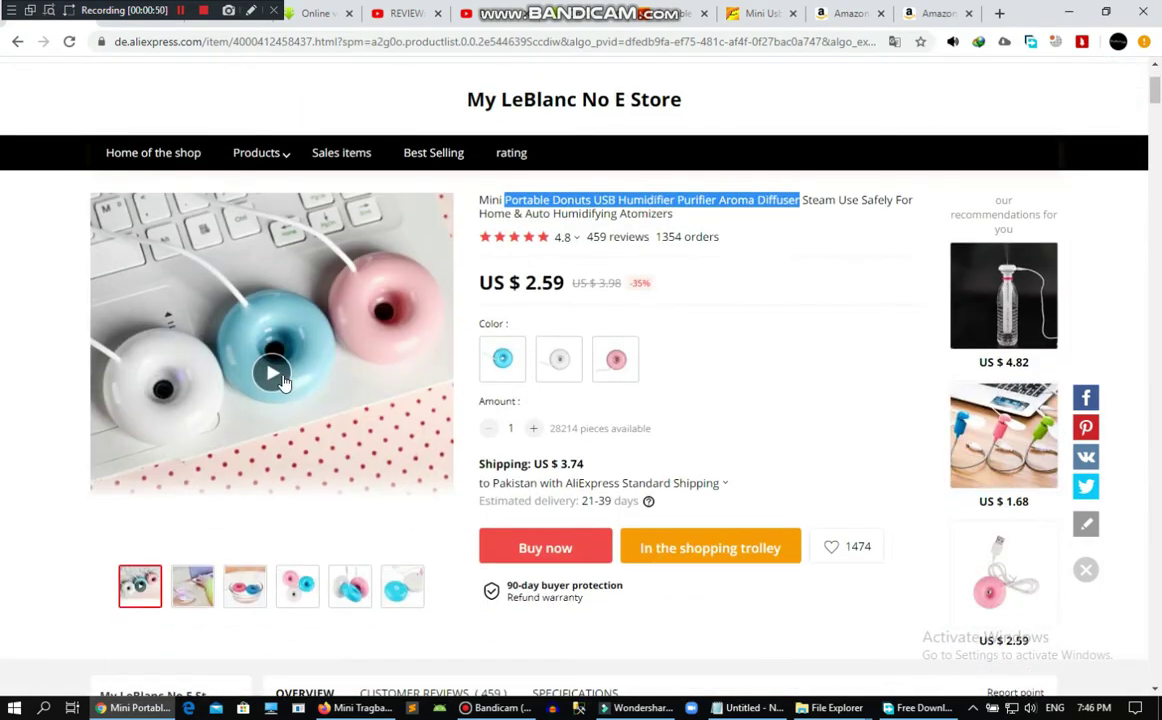
left_click(268, 368)
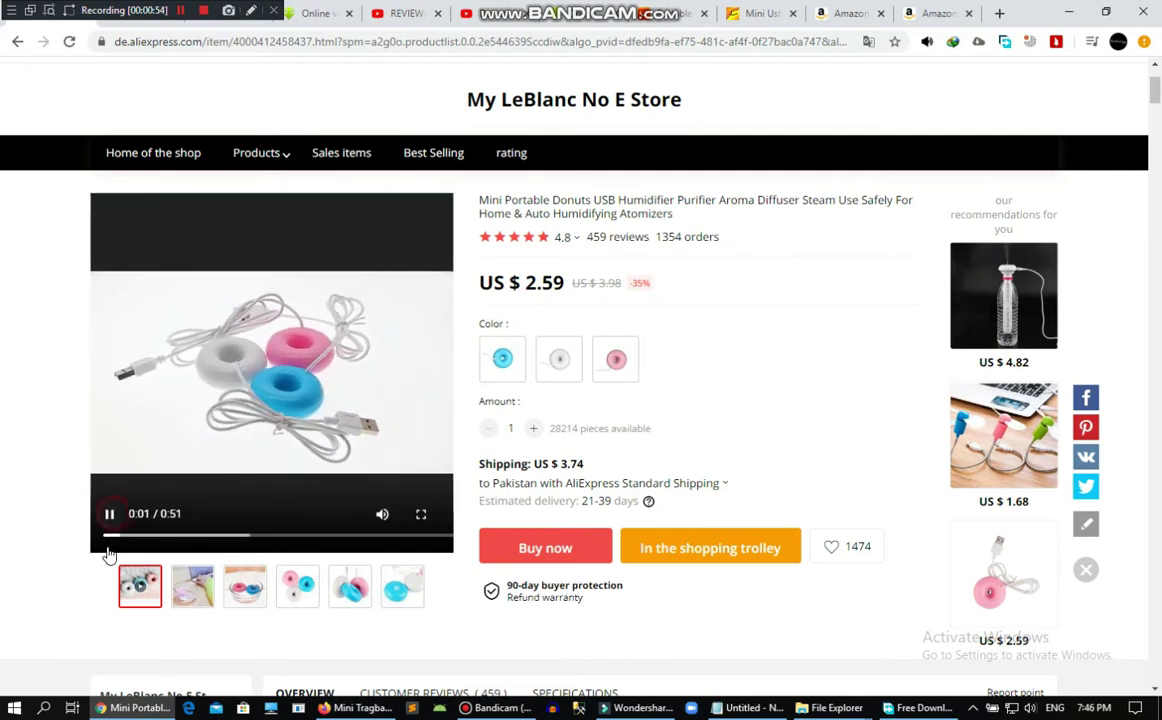
left_click(198, 590)
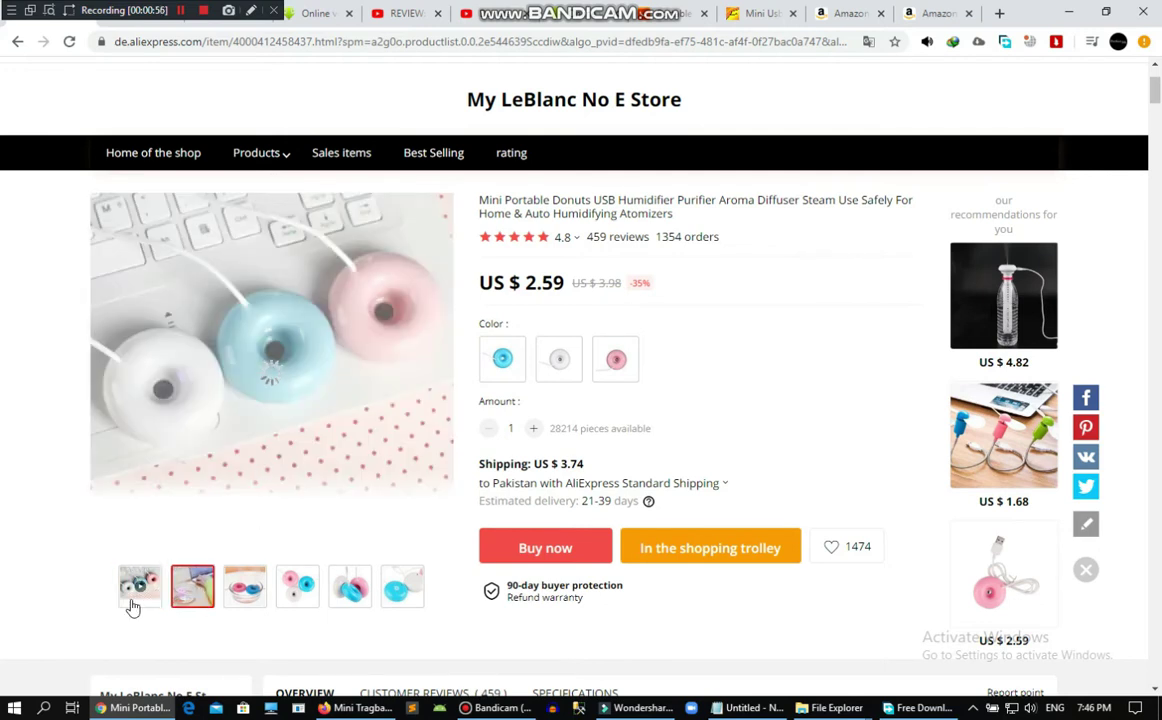
left_click(140, 600)
left_click(245, 588)
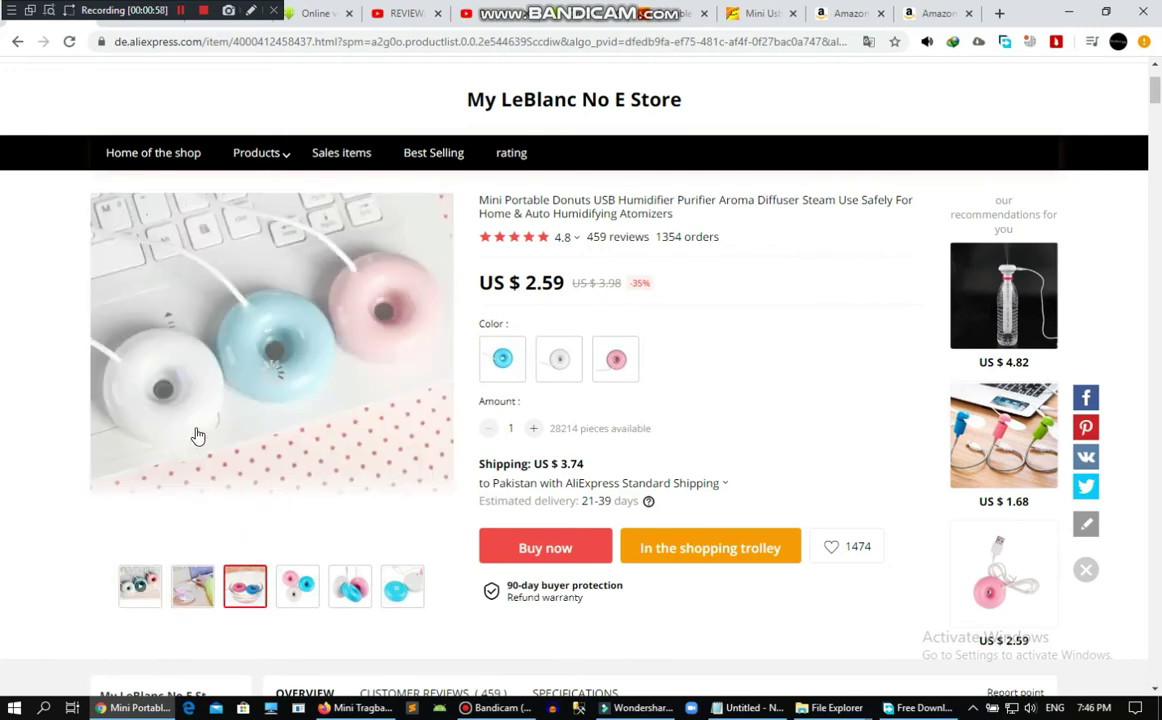
left_click(140, 585)
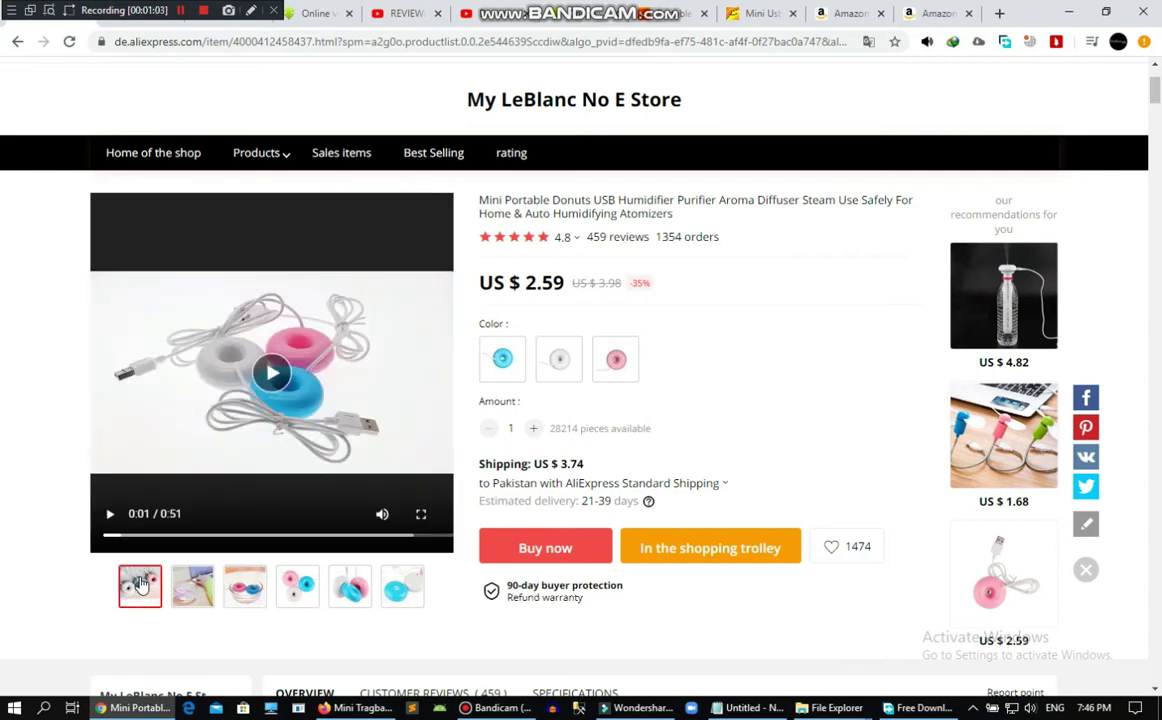
Switch to Filmora and import the logo image from the open File Explorer folder into the project media
left_click(648, 708)
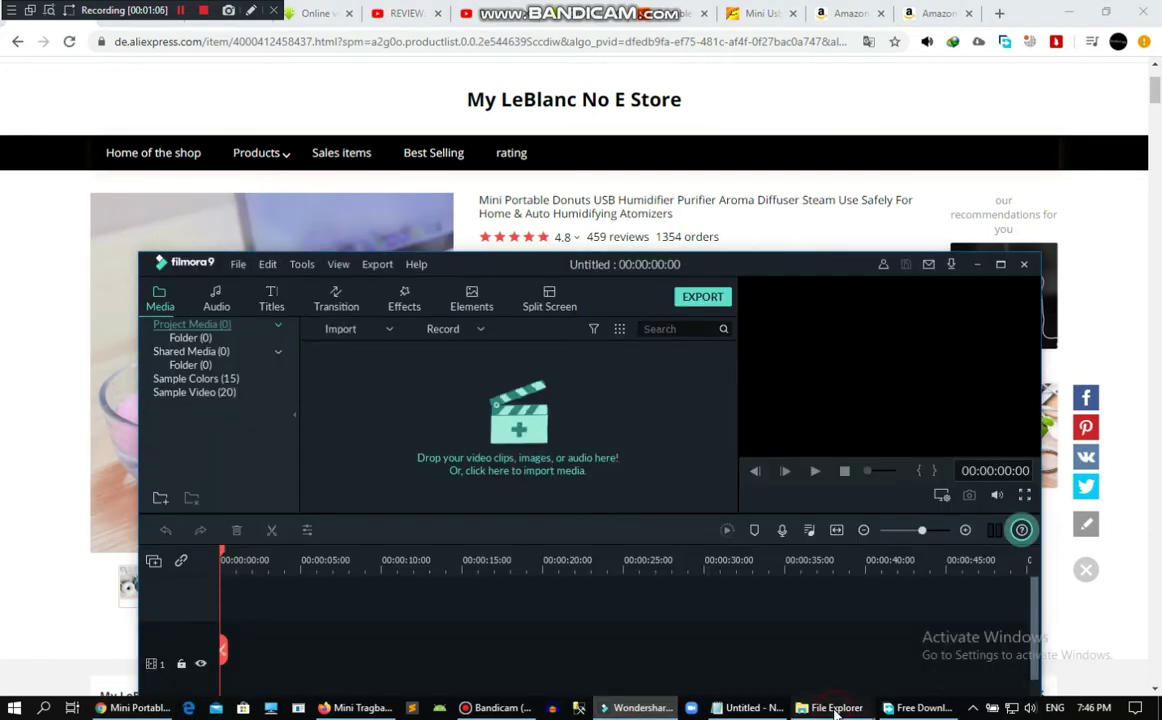
mouse_move(828, 707)
left_click(845, 666)
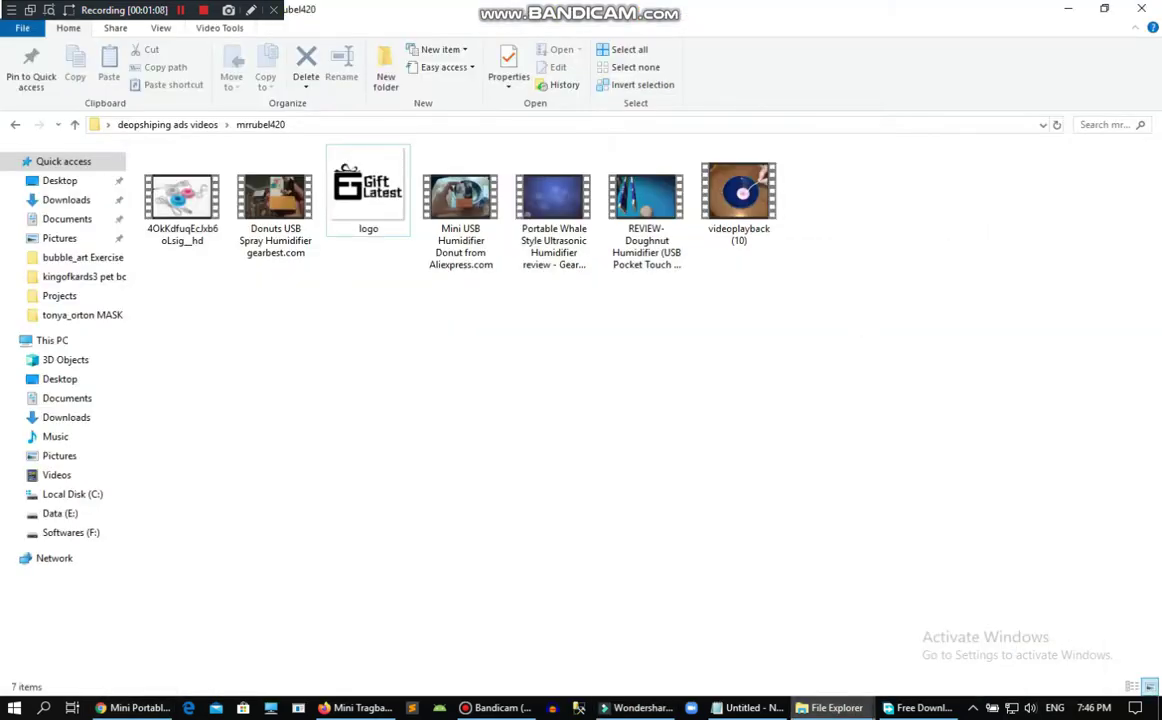
key("alt+Tab")
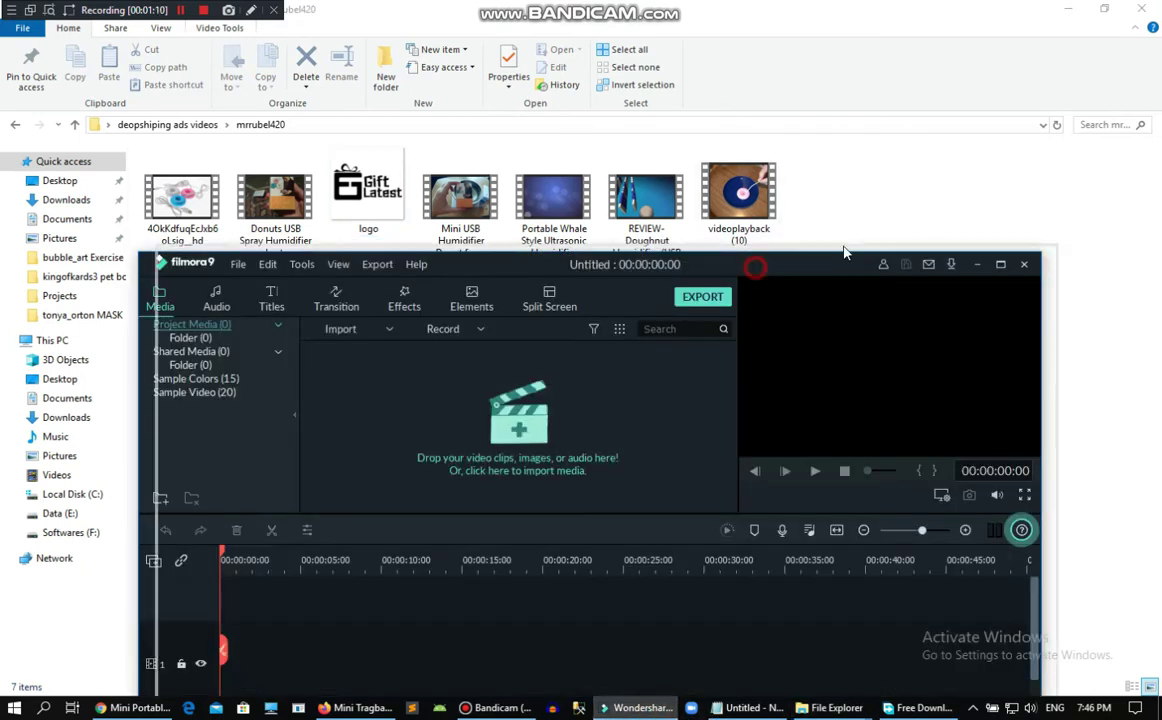
left_click_drag(843, 256, 953, 237)
left_click_drag(368, 190, 545, 400)
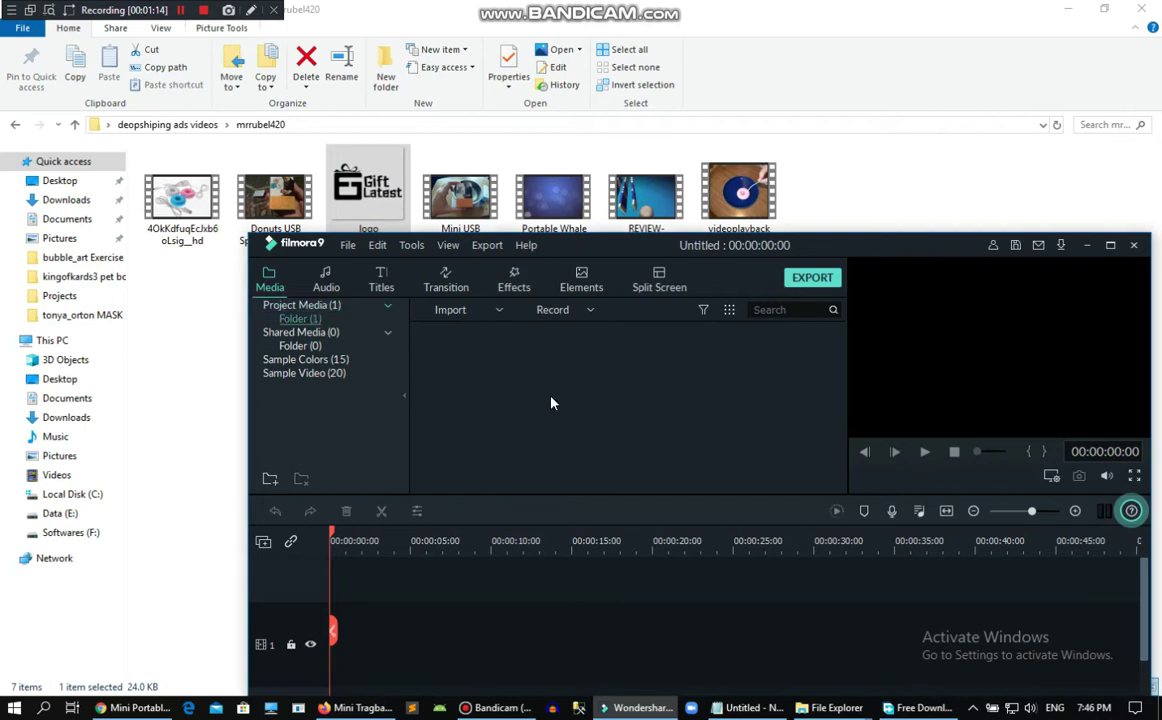
Import the Portable Whale, REVIEW- Doughnut, videoplayback (10), Mini USB Humidifier Donut and 4OkKdfuqEcJxb6oLsig__hd videos, and maximize the editor window
left_click_drag(872, 244, 862, 302)
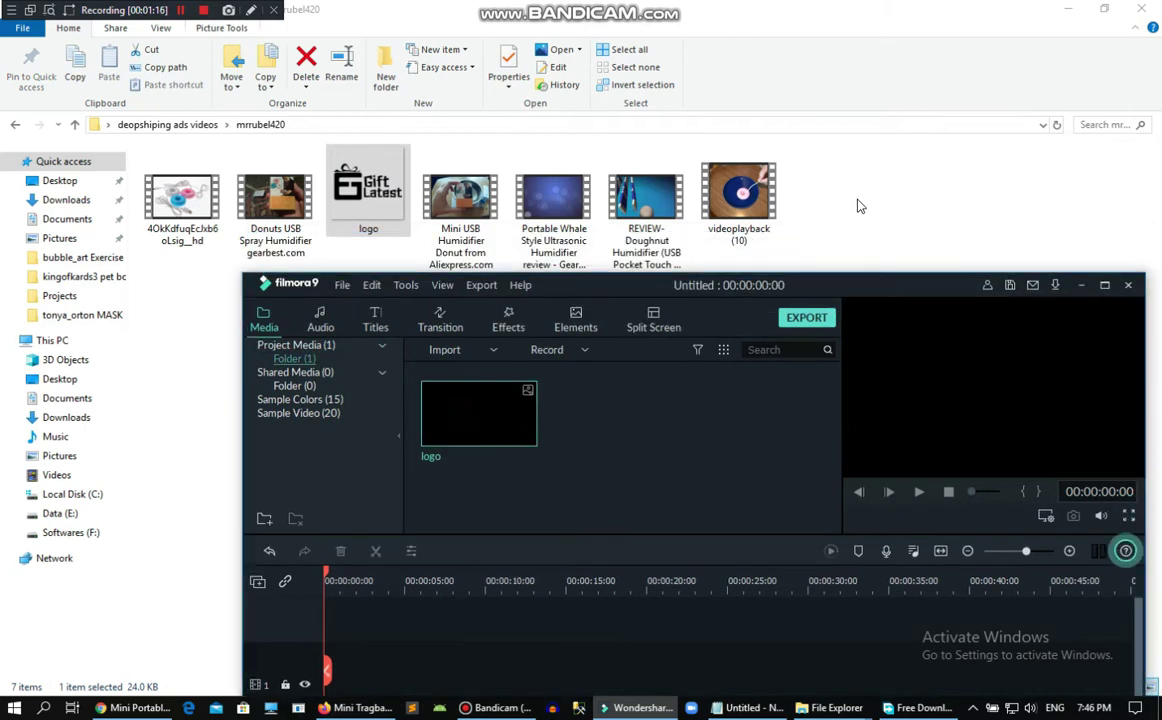
left_click_drag(855, 192, 565, 237)
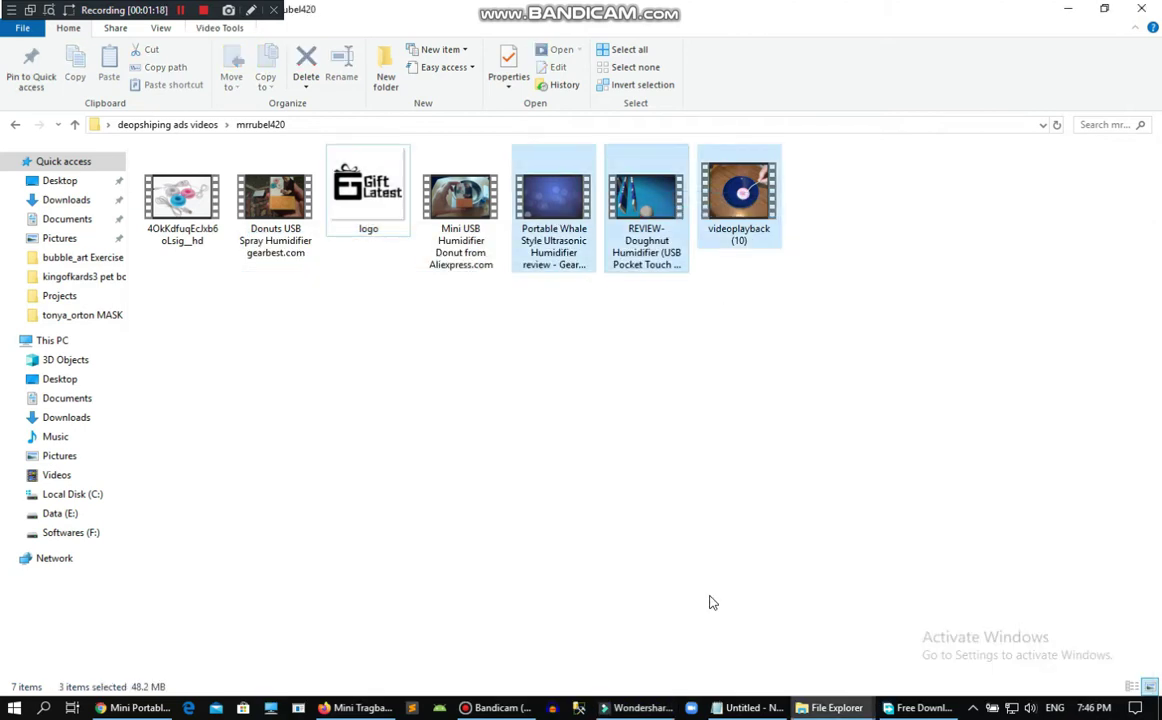
left_click(640, 708)
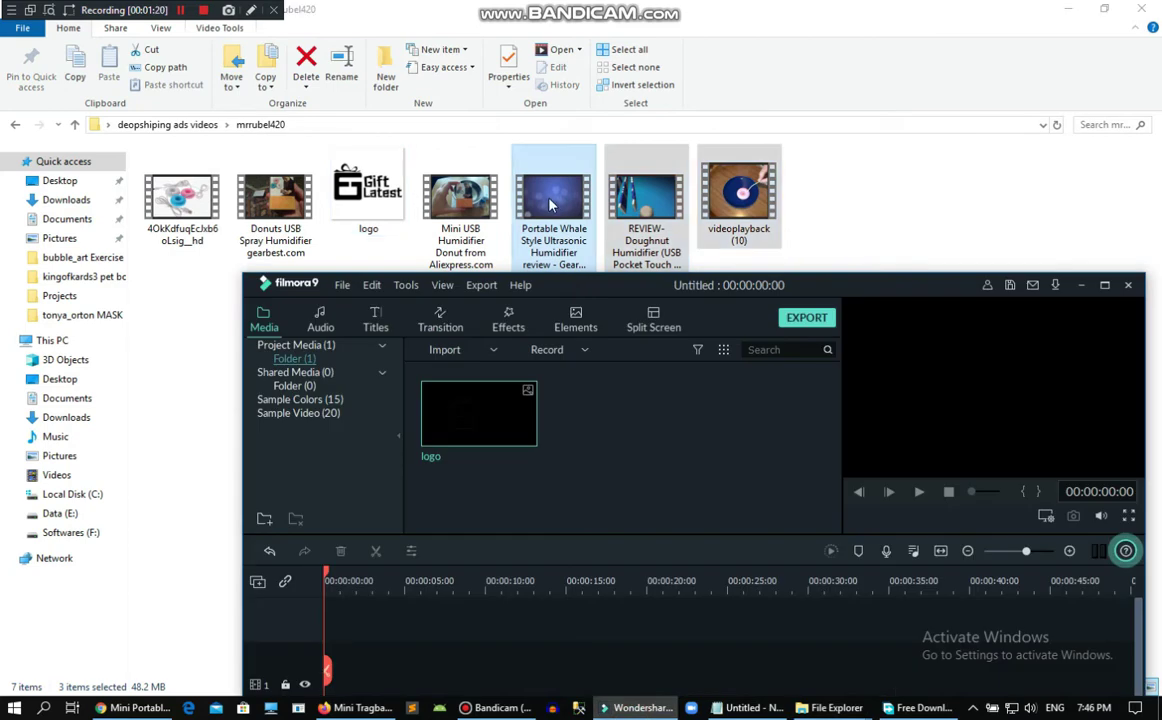
left_click_drag(664, 449, 659, 436)
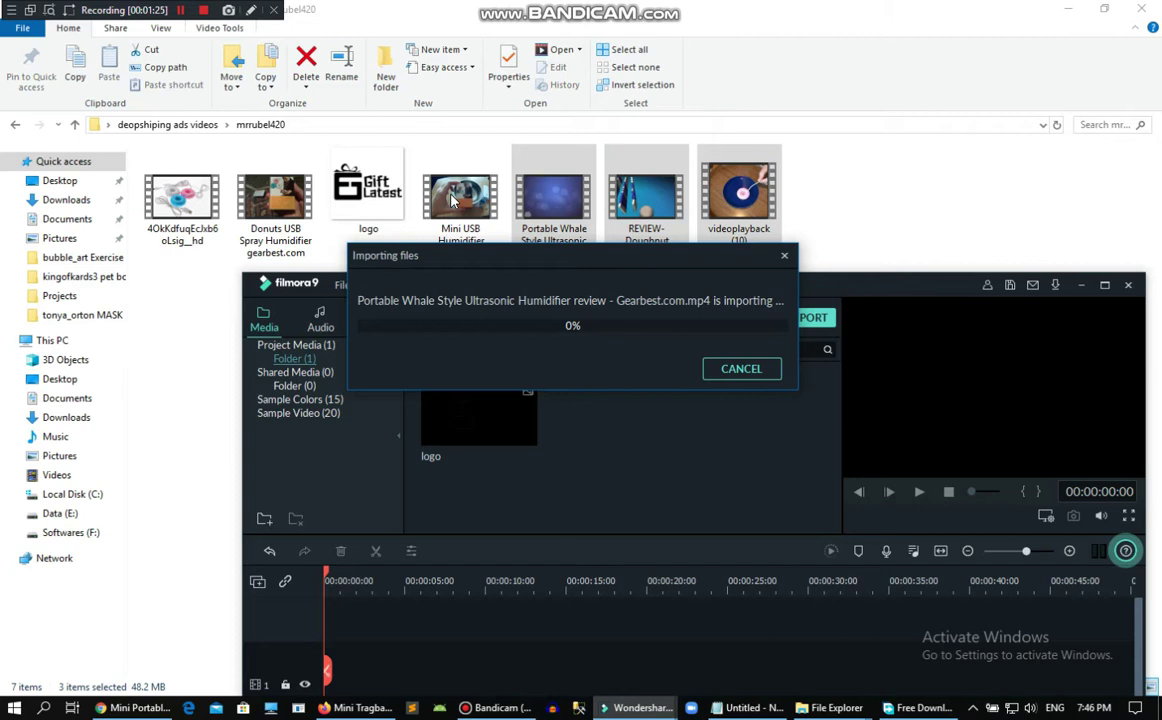
left_click_drag(452, 200, 625, 465)
left_click_drag(183, 210, 605, 422)
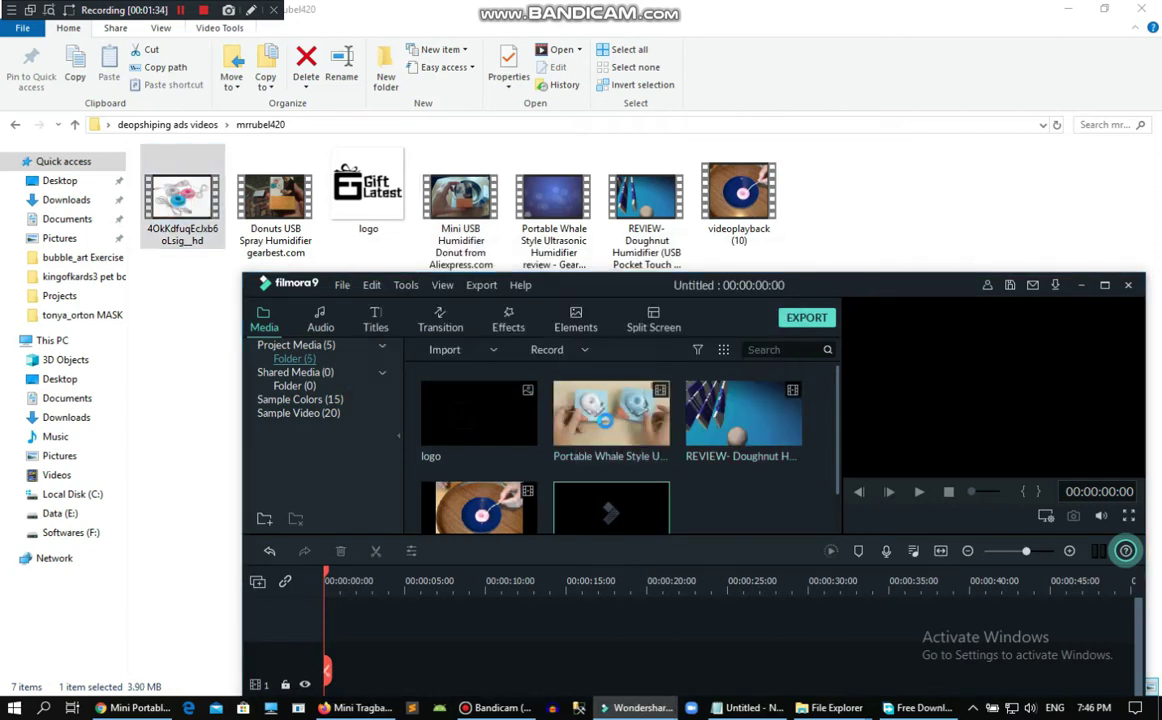
left_click(1105, 286)
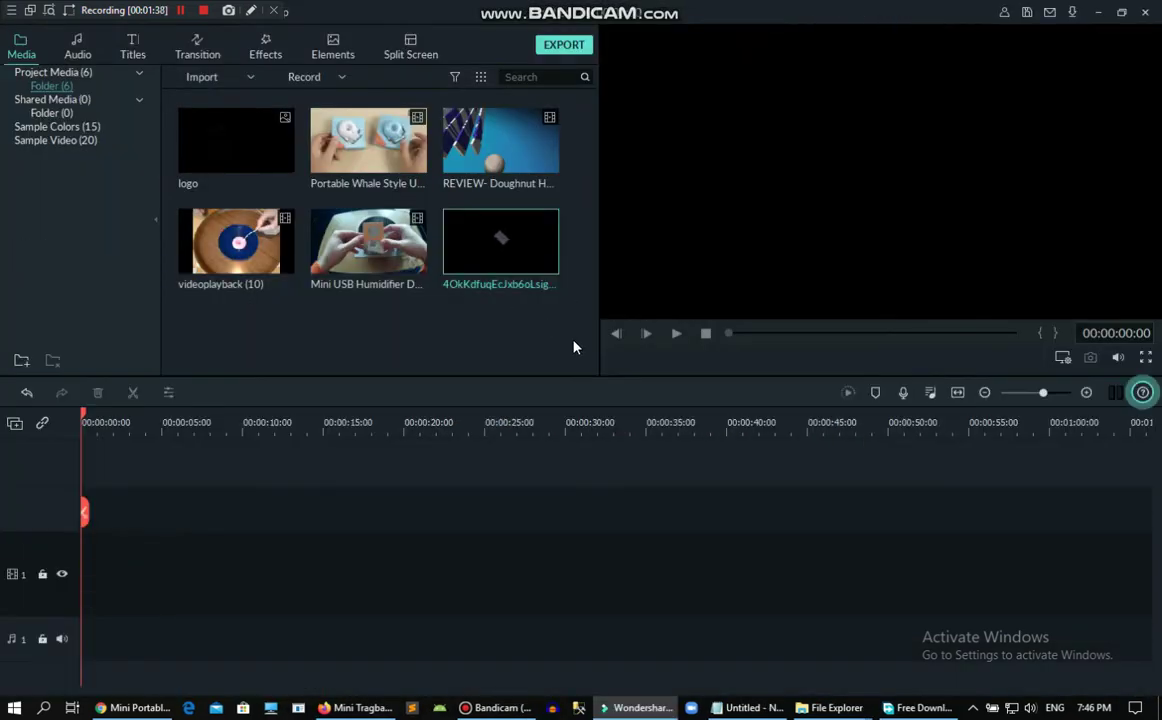
mouse_move(507, 288)
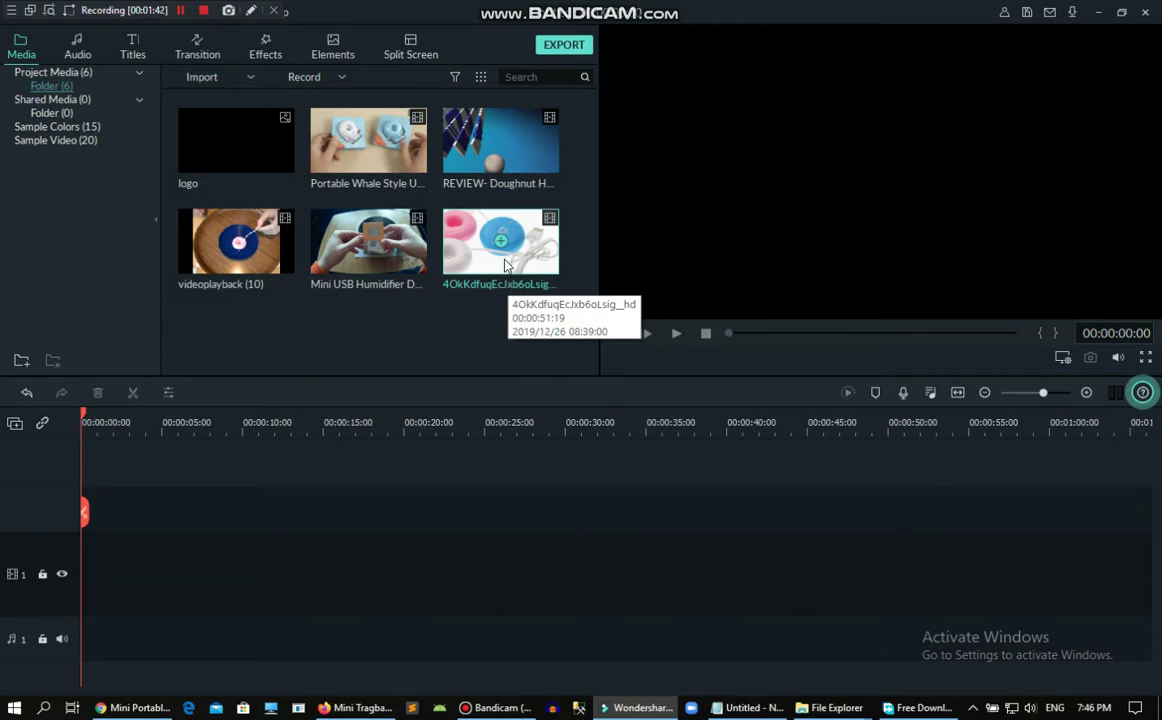
mouse_move(376, 272)
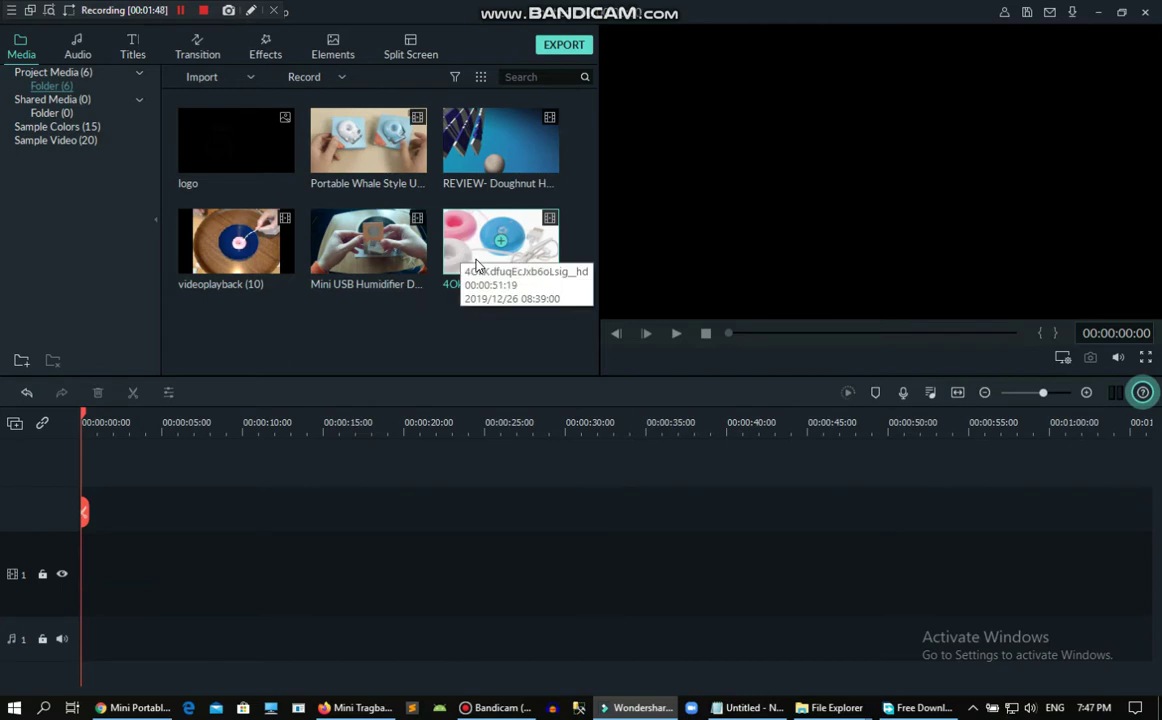
left_click_drag(477, 266, 337, 507)
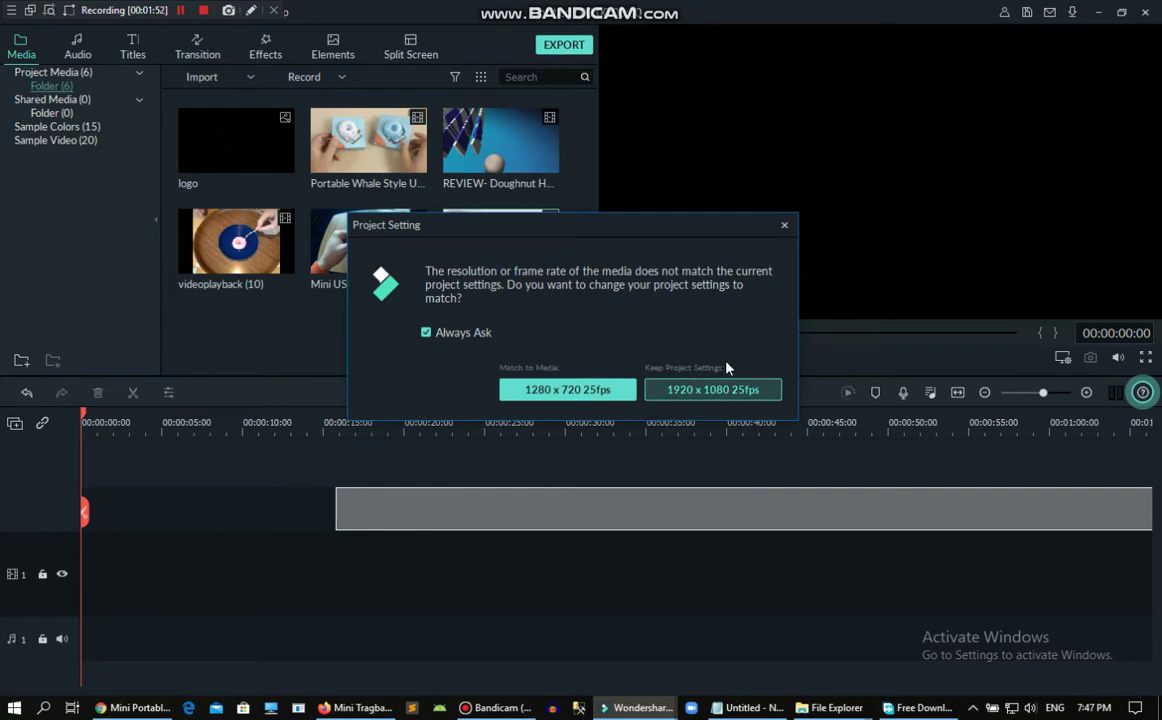
left_click(784, 226)
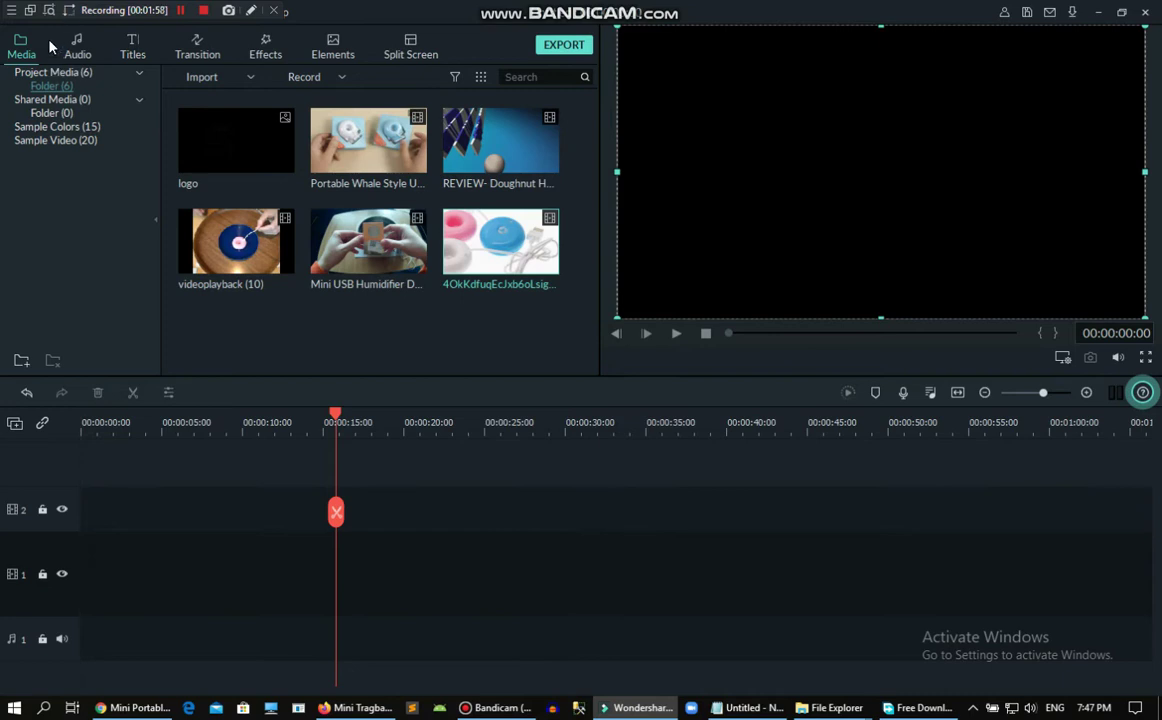
left_click(12, 10)
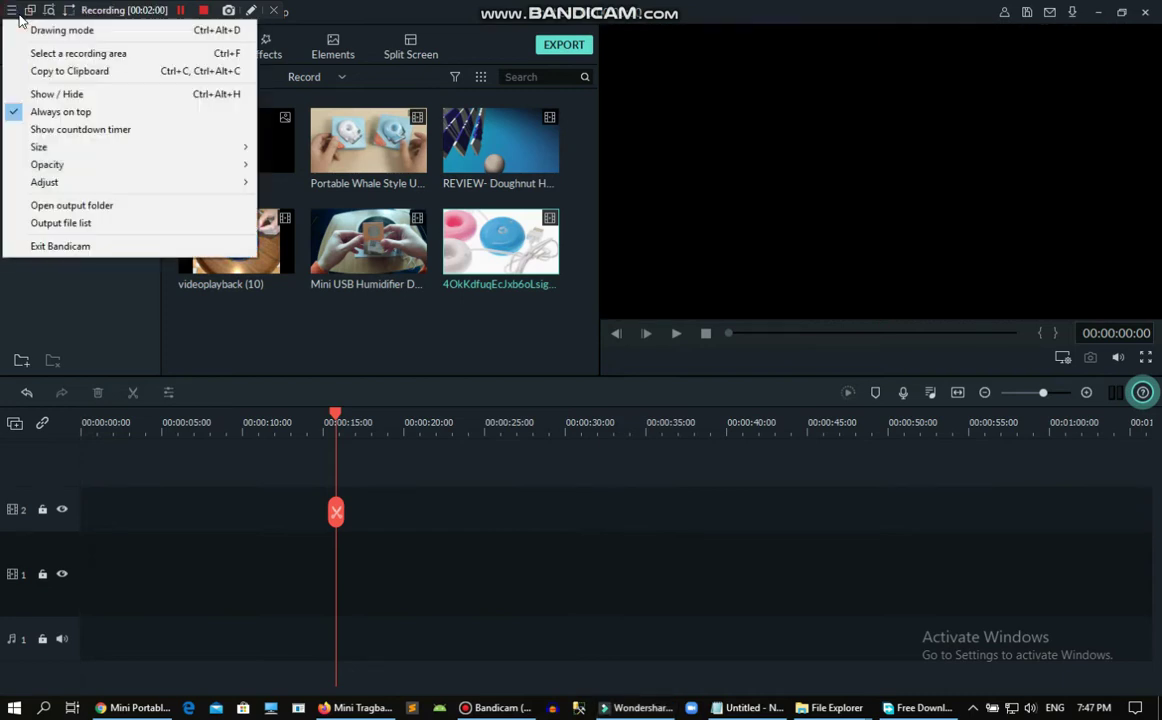
left_click(276, 351)
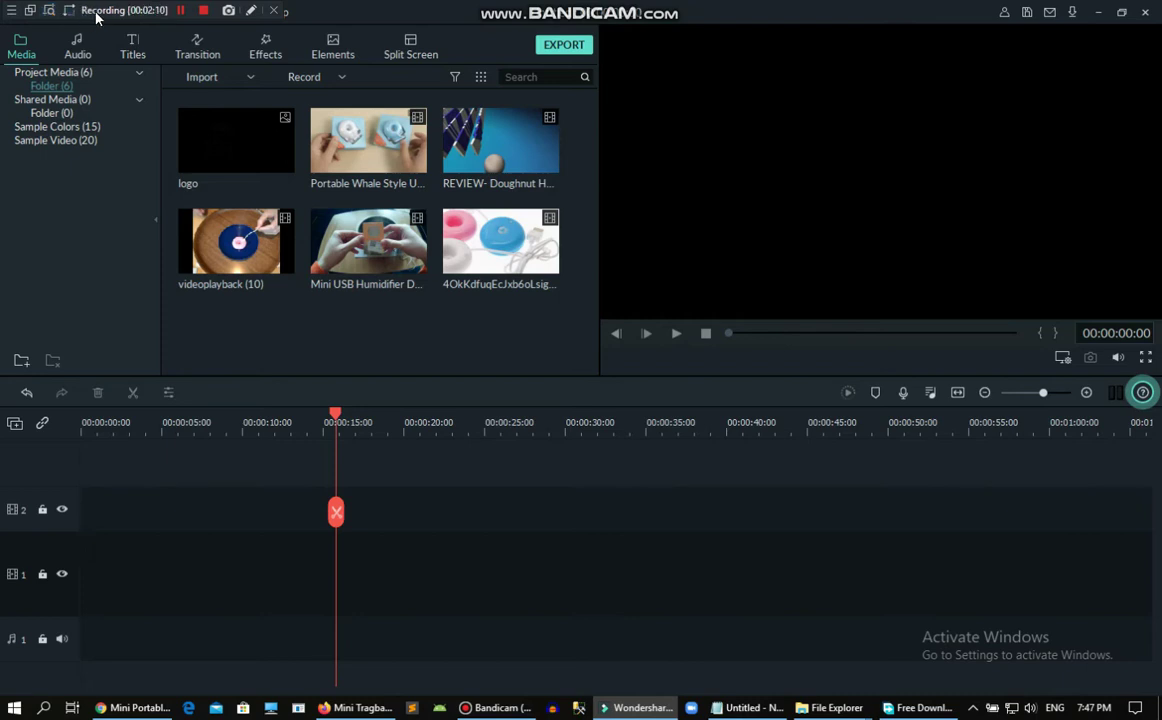
Move the recorder bar off the menus and set the project resolution to 1080 x 1080
left_click_drag(97, 14, 739, 14)
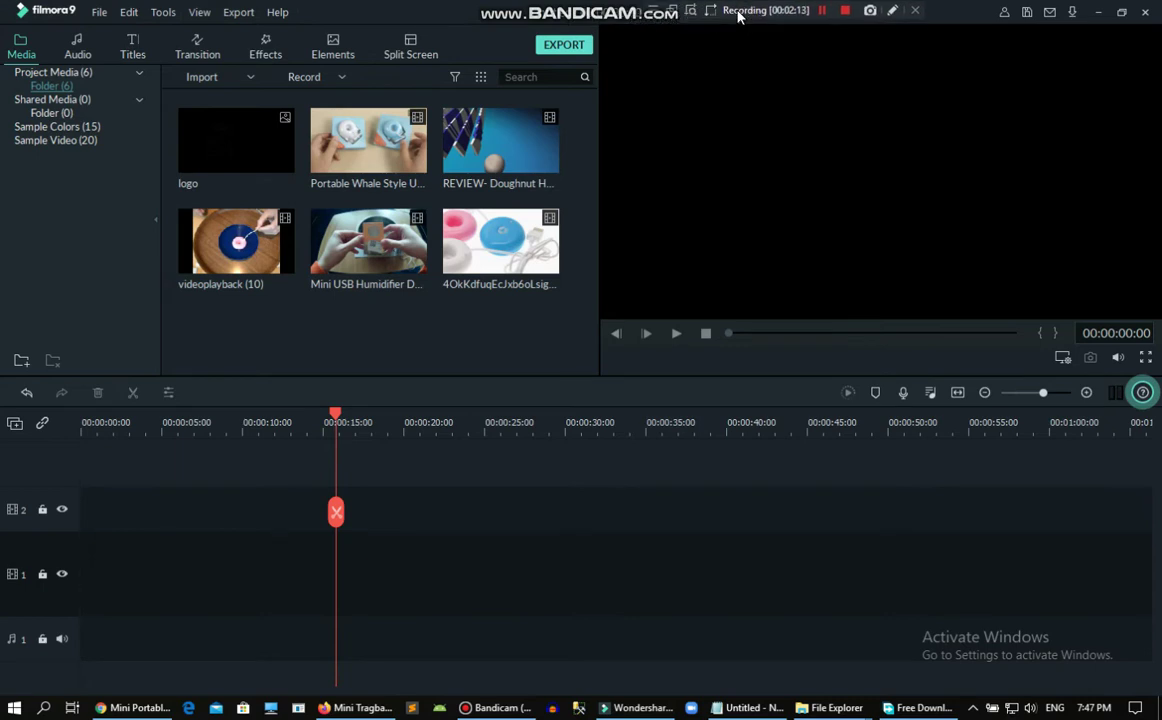
left_click(99, 14)
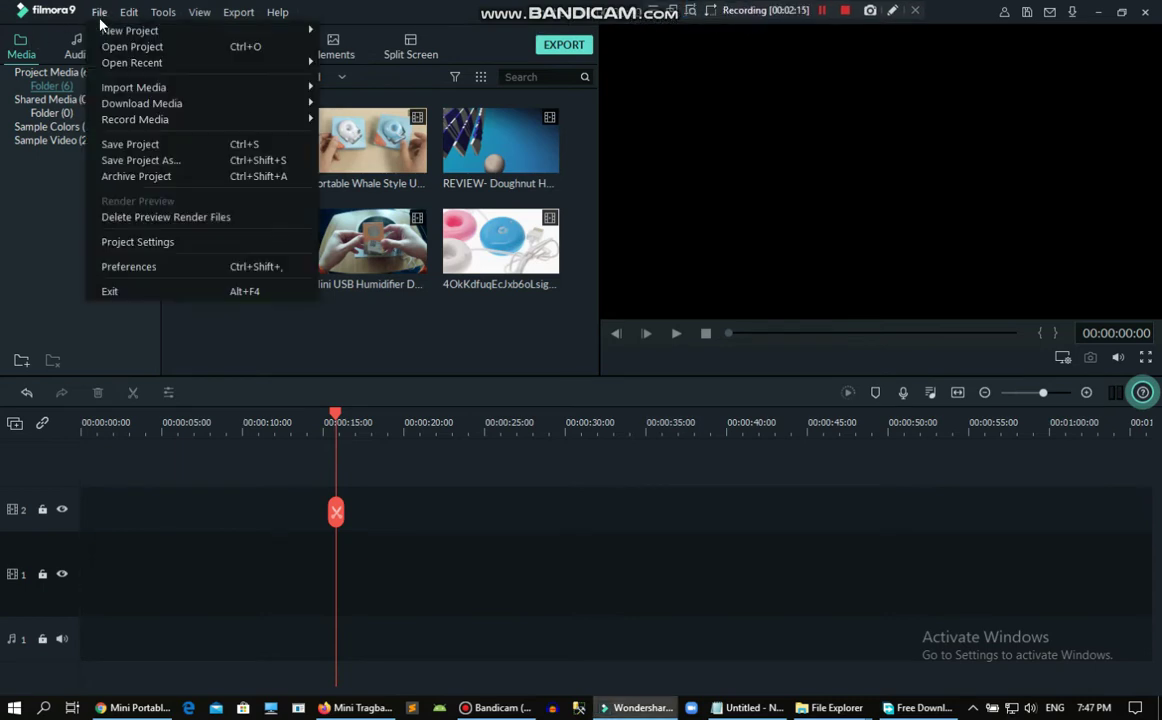
left_click(160, 243)
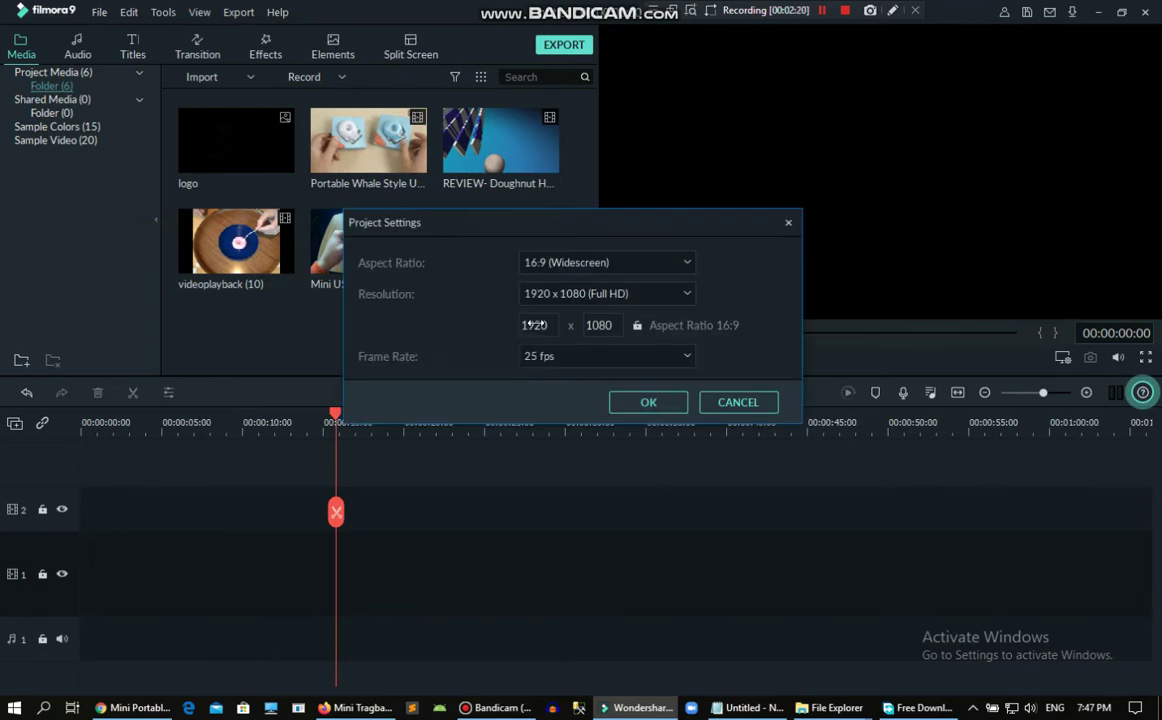
double_click(541, 325)
type("108")
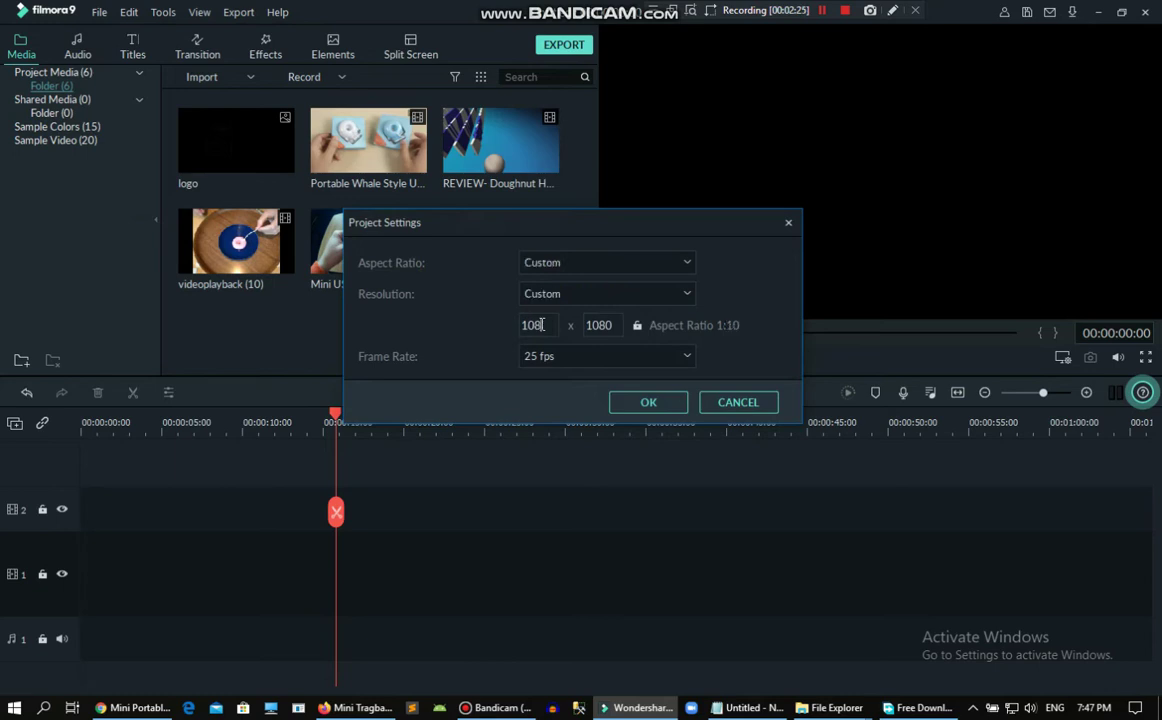
type("0")
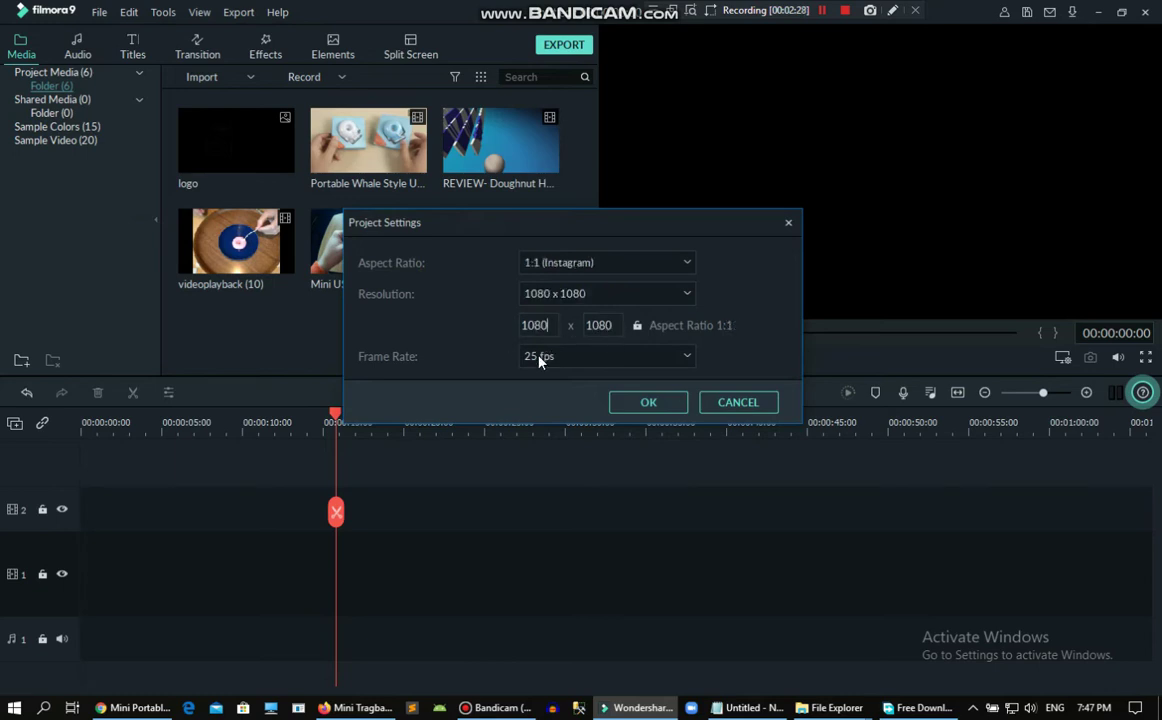
left_click(649, 402)
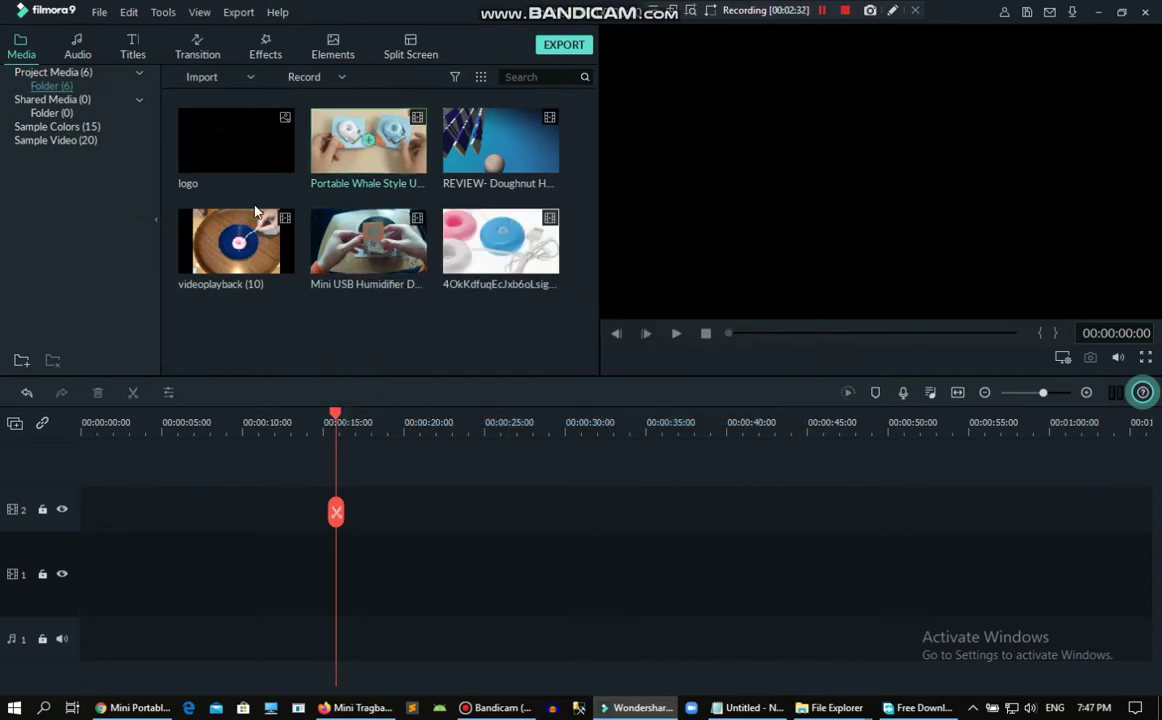
Place the 4OkKdfuqEcJxb6oLsig__hd clip on video track 2 at about 20 seconds, keeping the 1080 x 1080 25fps project settings, and mute its audio
left_click_drag(450, 240, 456, 511)
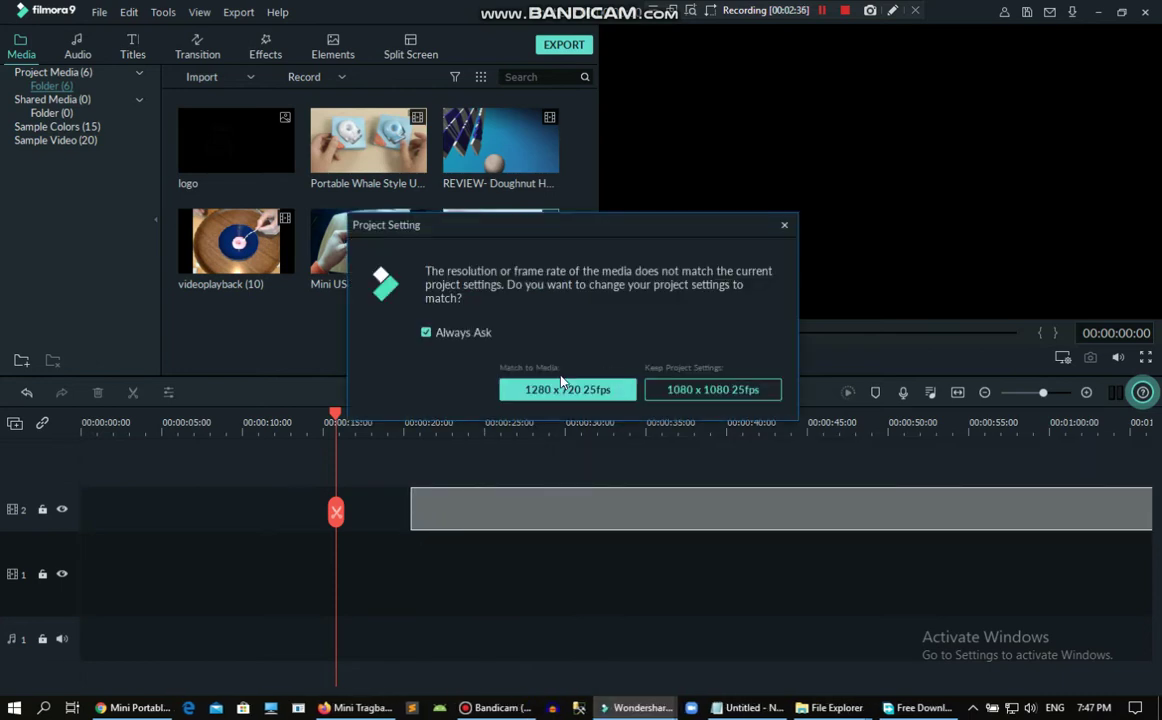
left_click(685, 393)
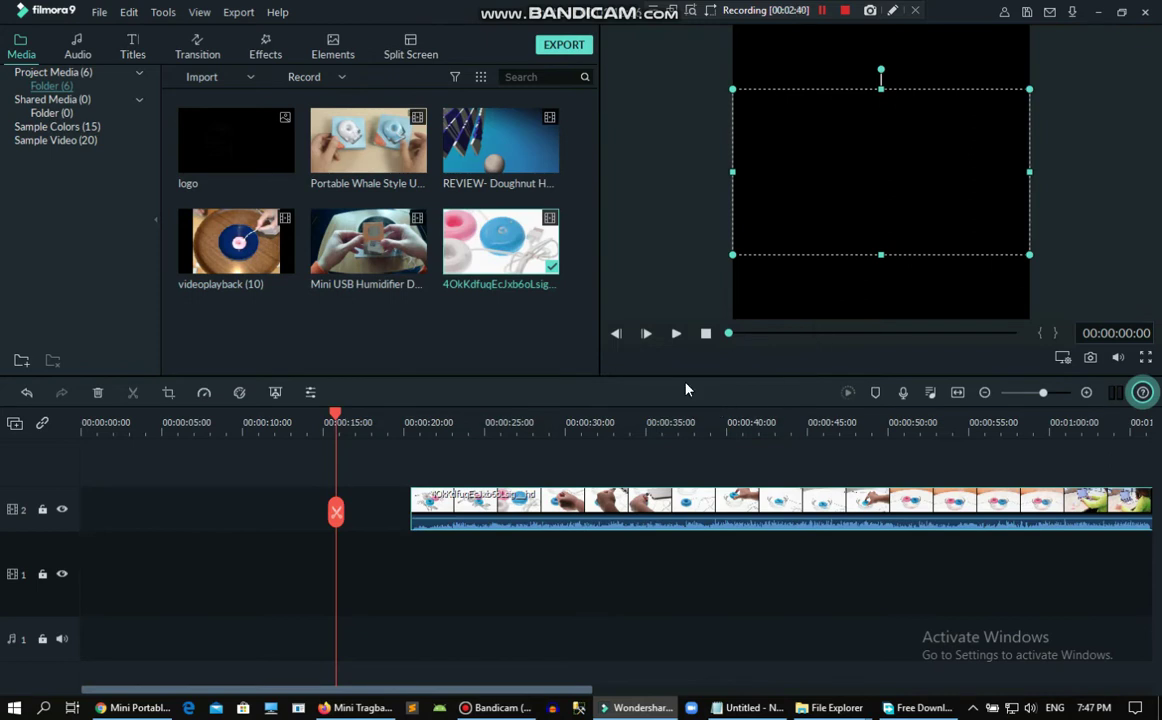
left_click(503, 422)
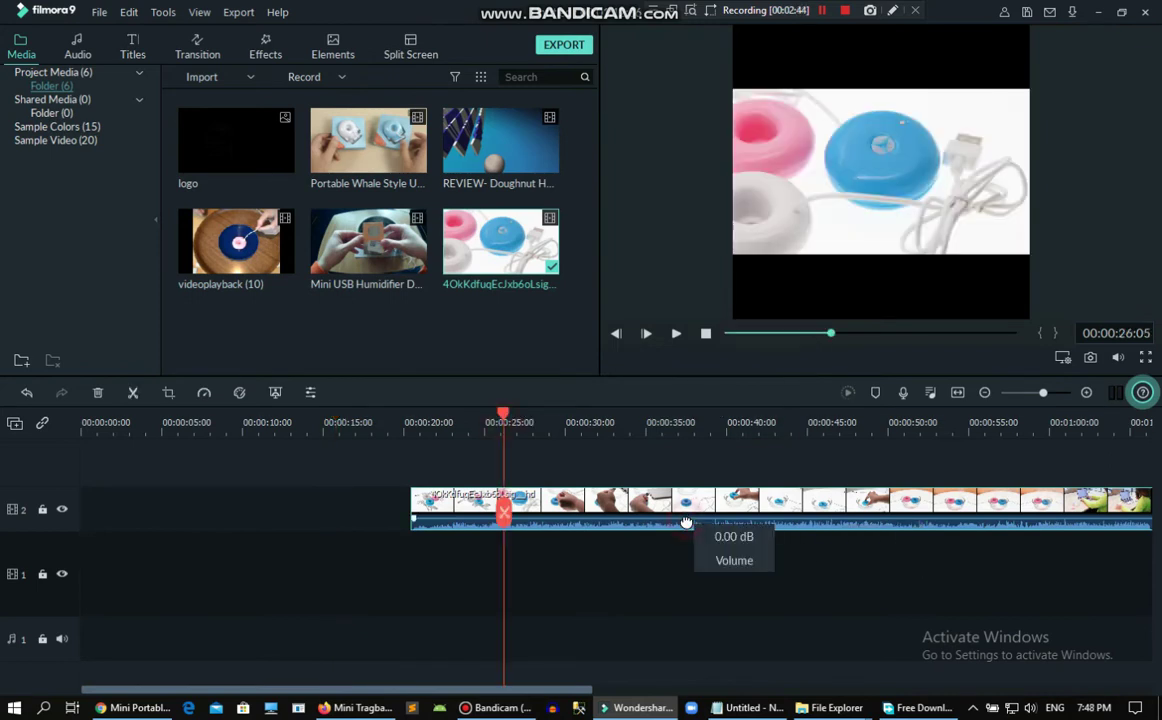
left_click_drag(685, 519, 688, 540)
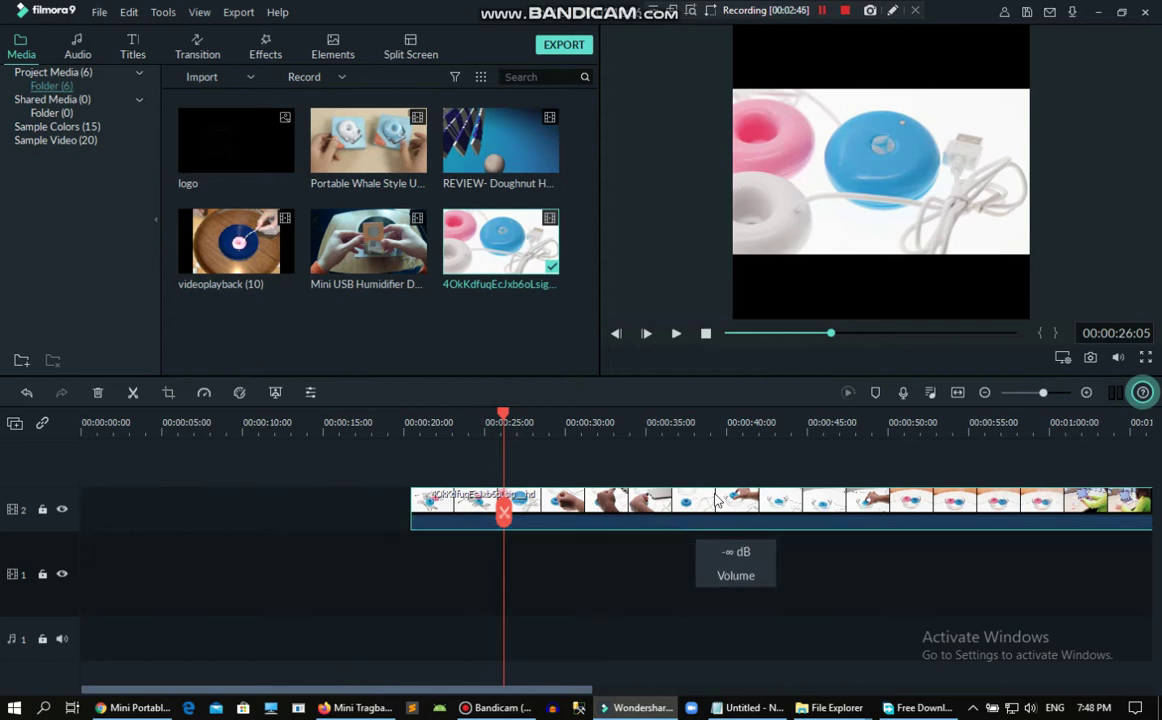
Stretch the donut humidifier clip to the full height of the square frame and widen it past both side edges
left_click(882, 212)
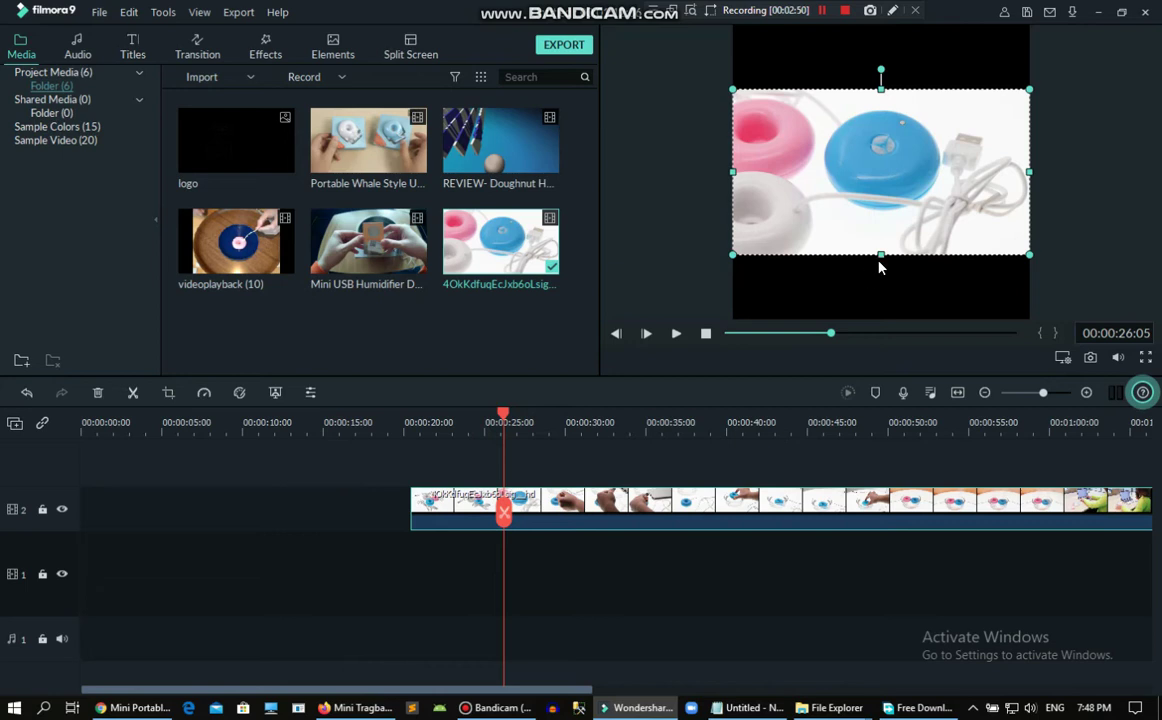
left_click_drag(882, 257, 882, 329)
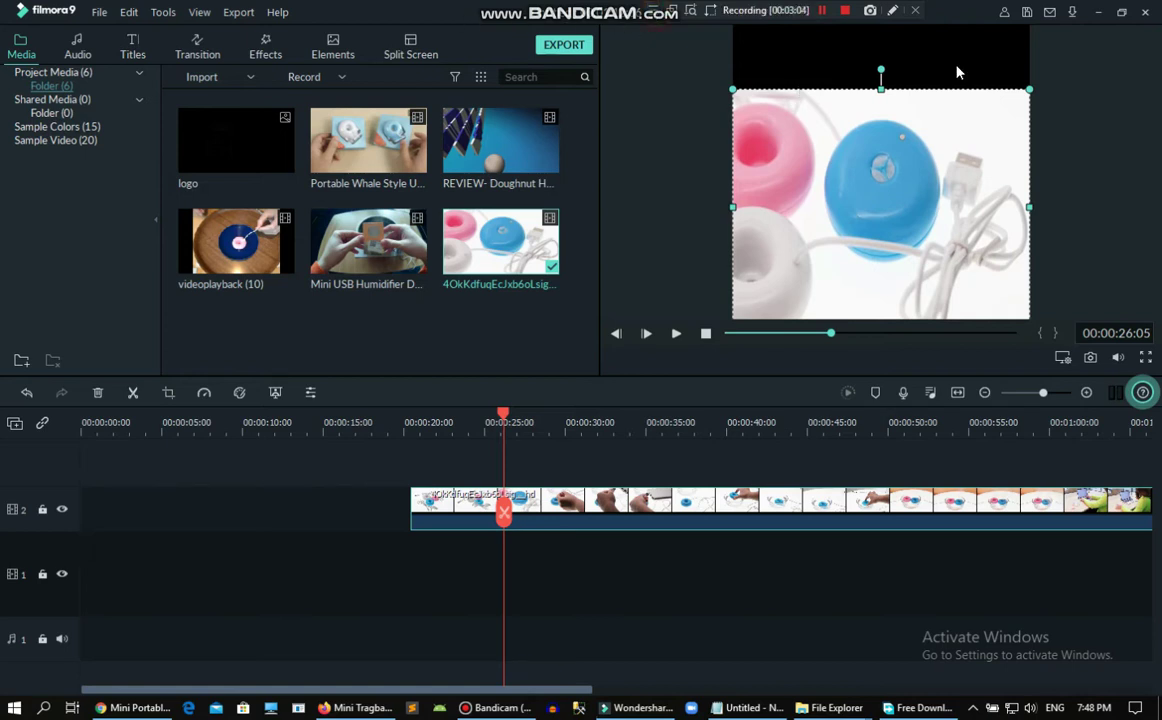
left_click_drag(880, 86, 887, 18)
left_click_drag(1032, 173, 1056, 176)
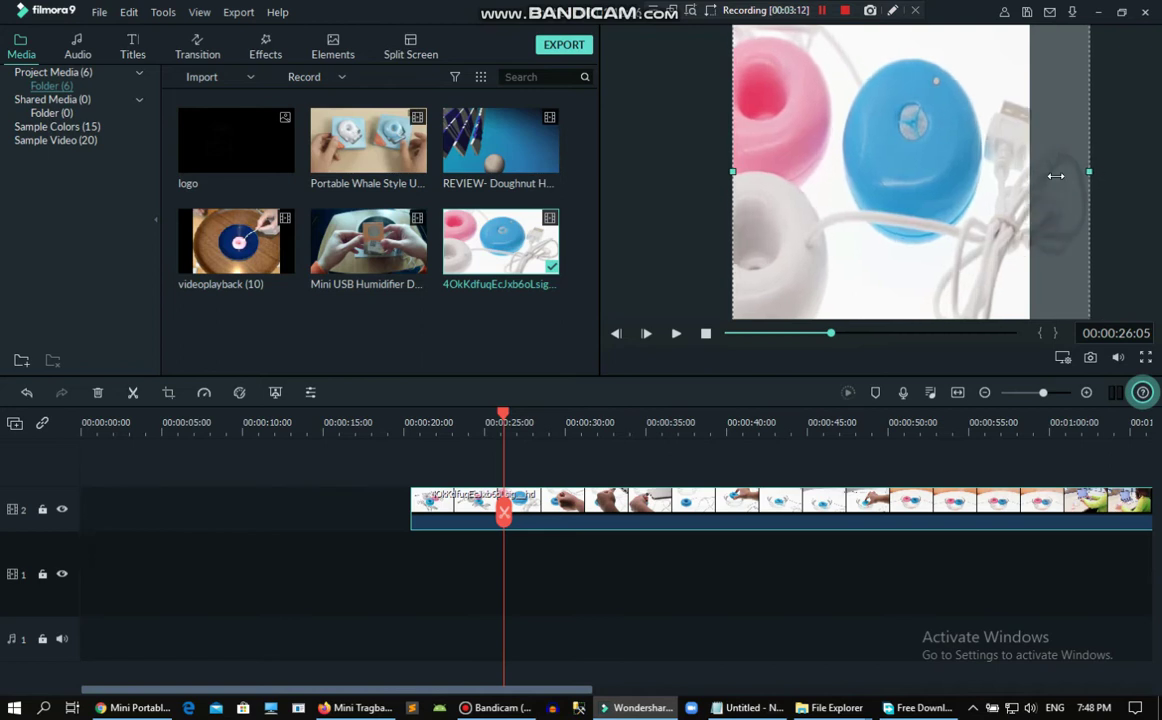
left_click_drag(733, 172, 718, 173)
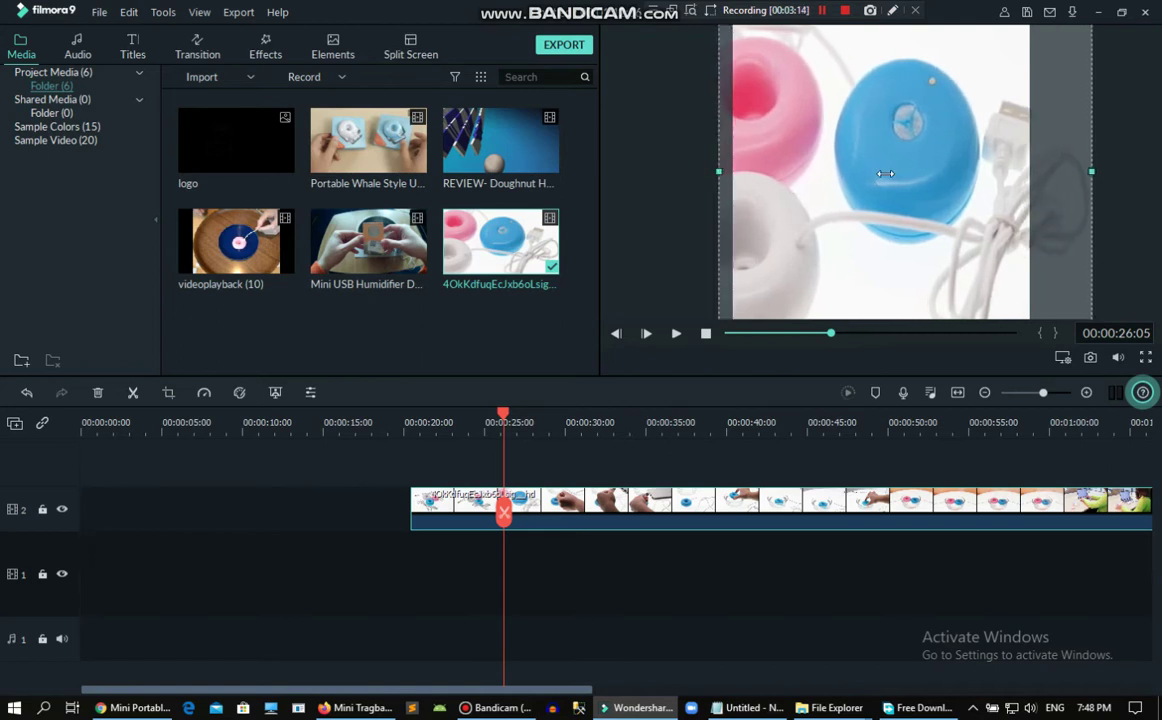
left_click_drag(1123, 169, 1140, 172)
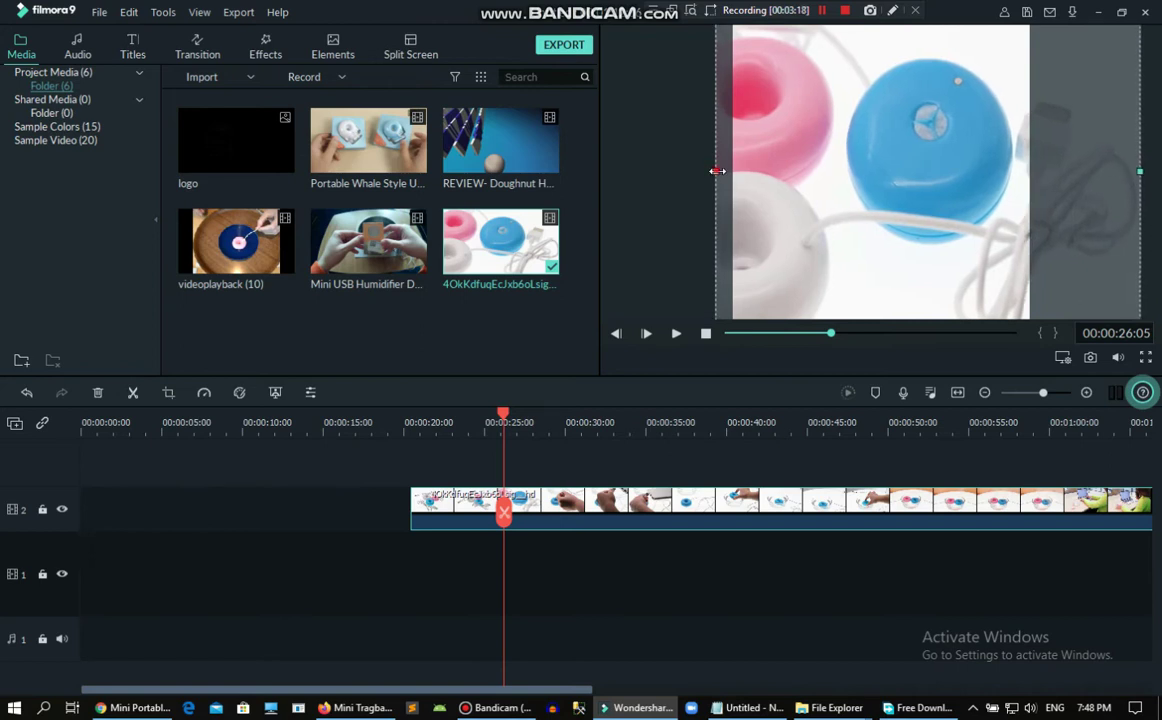
left_click_drag(711, 172, 704, 175)
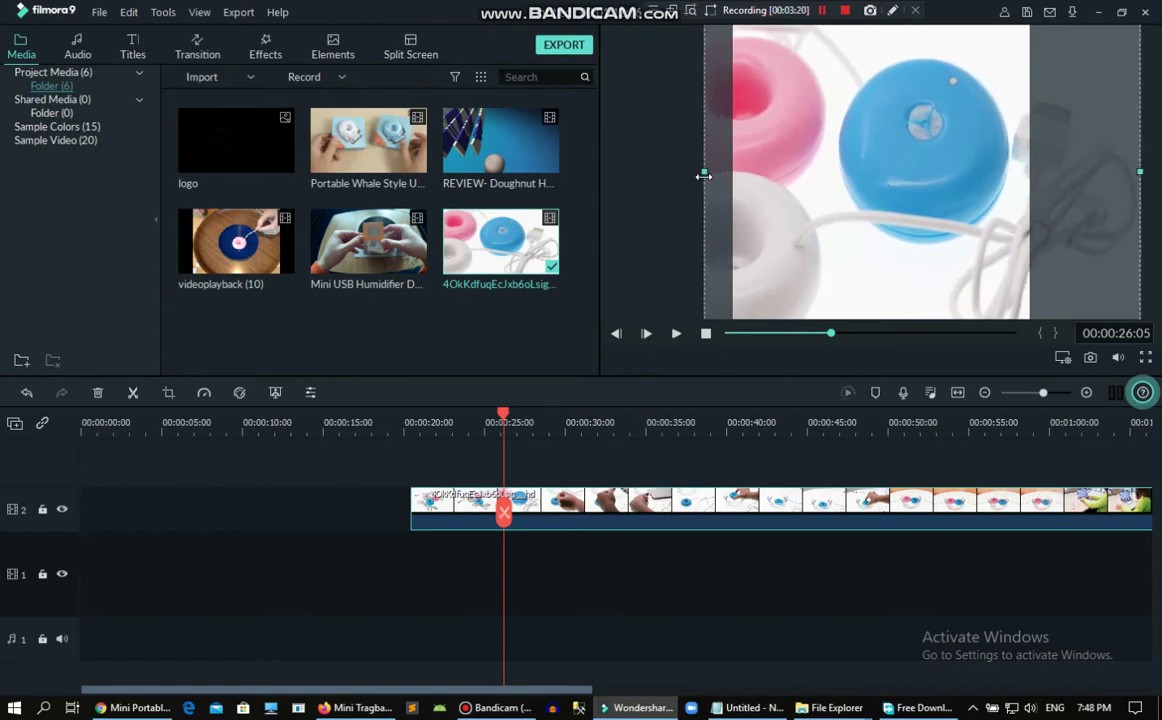
Play back the resized clip briefly and move it to the start of video track 2
left_click(677, 334)
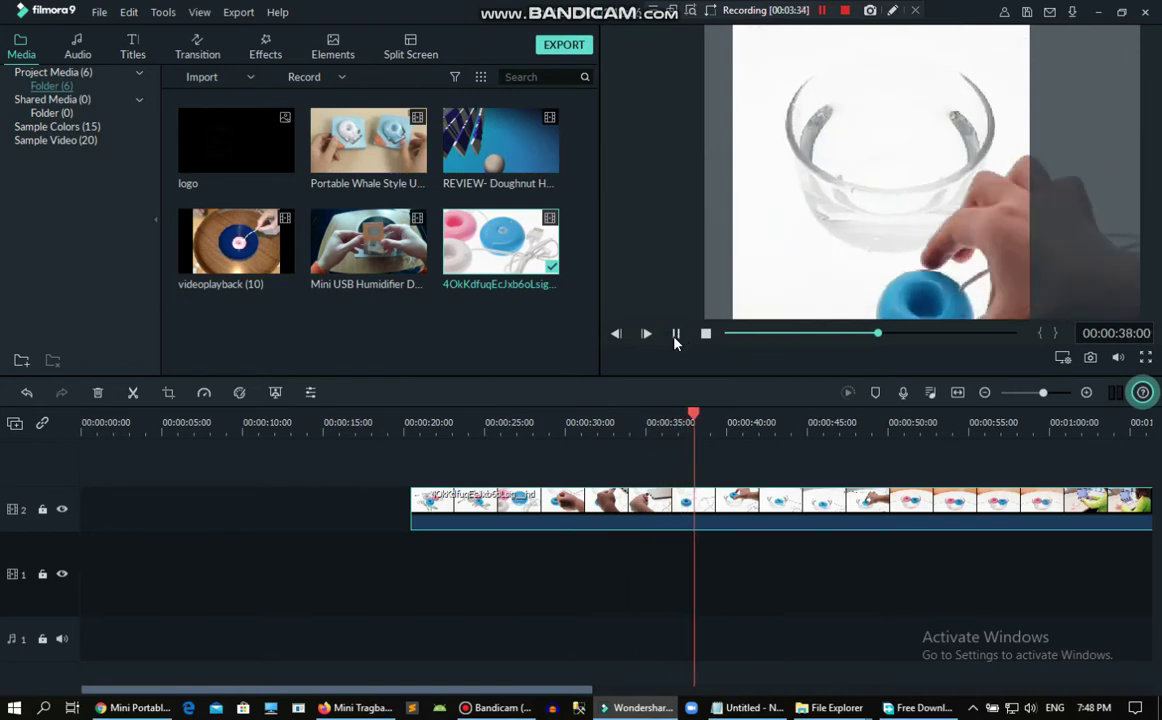
left_click(677, 335)
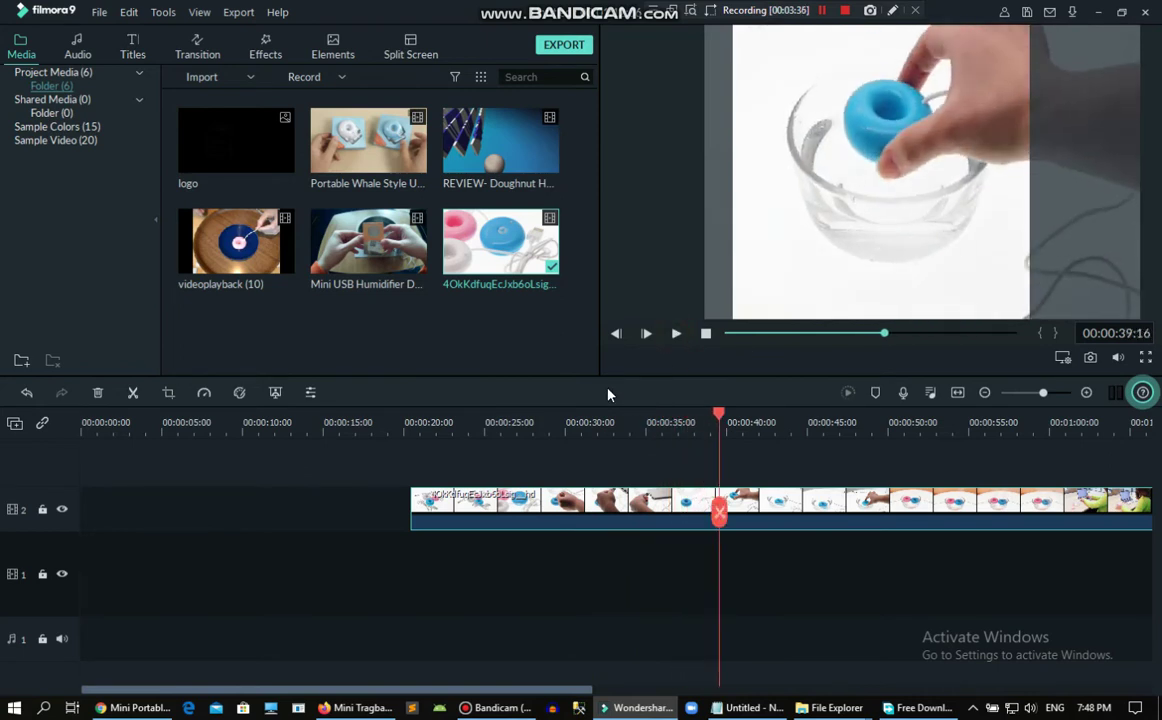
left_click_drag(635, 515, 199, 507)
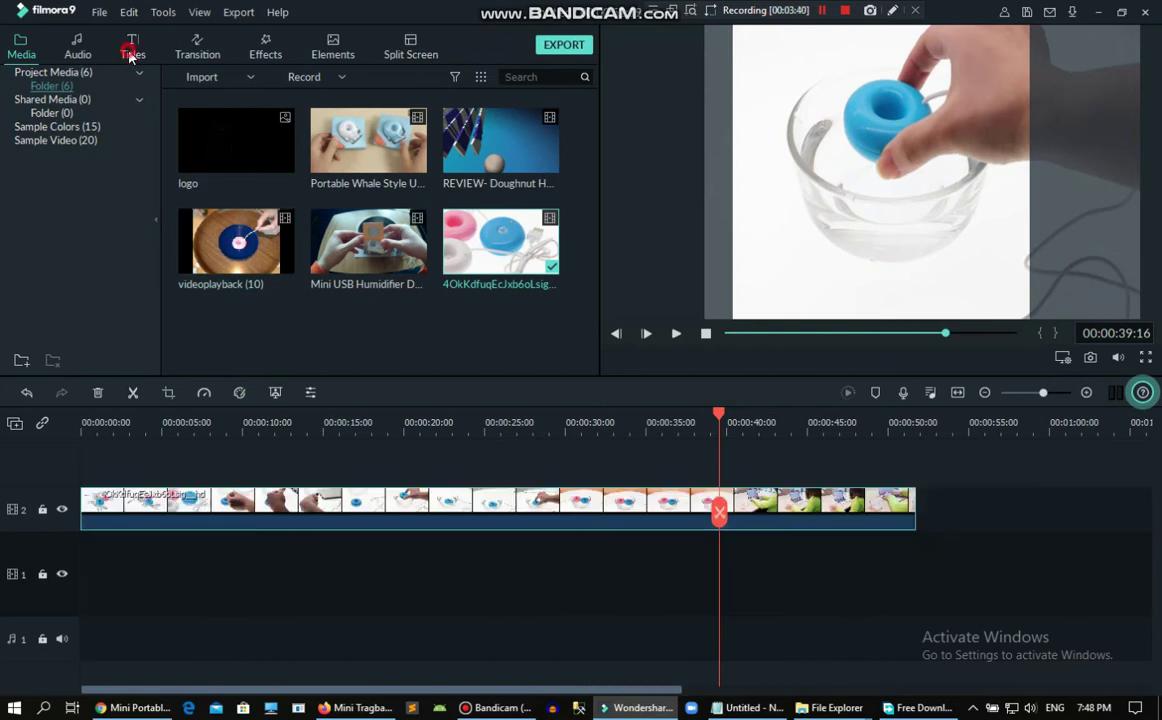
Find the New Title 37 preset among the titles and place it at the timeline start on video track 3
left_click(132, 55)
left_click(460, 180)
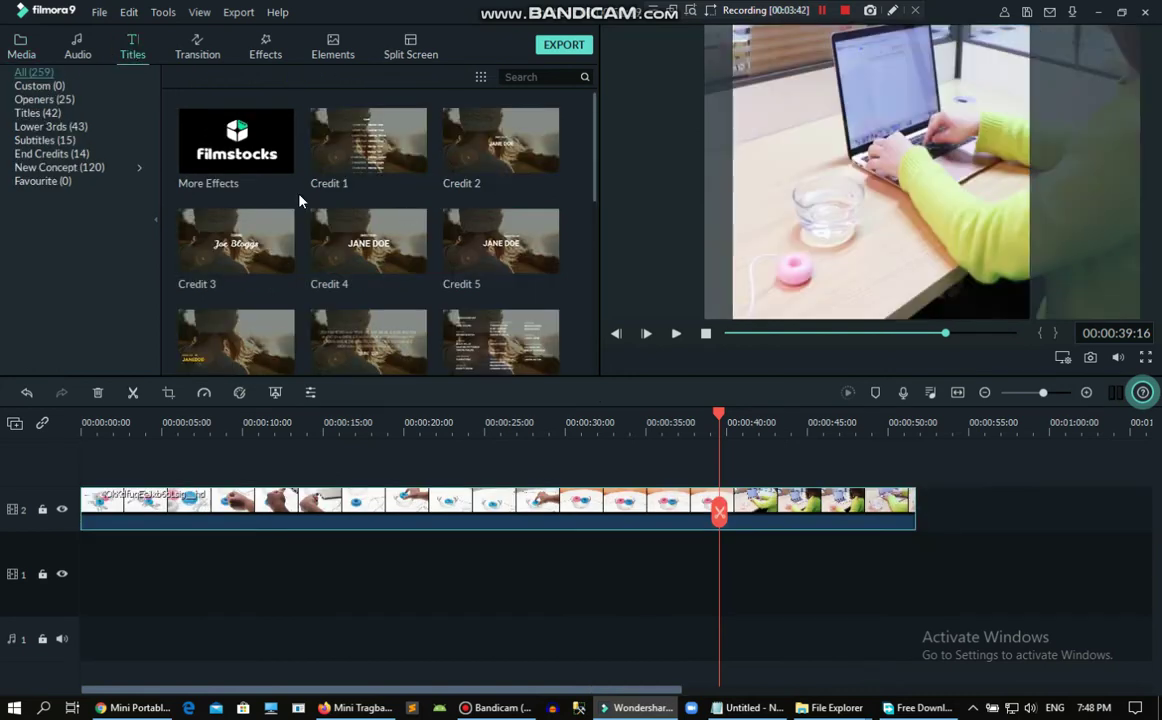
scroll(381, 195, "down", 3)
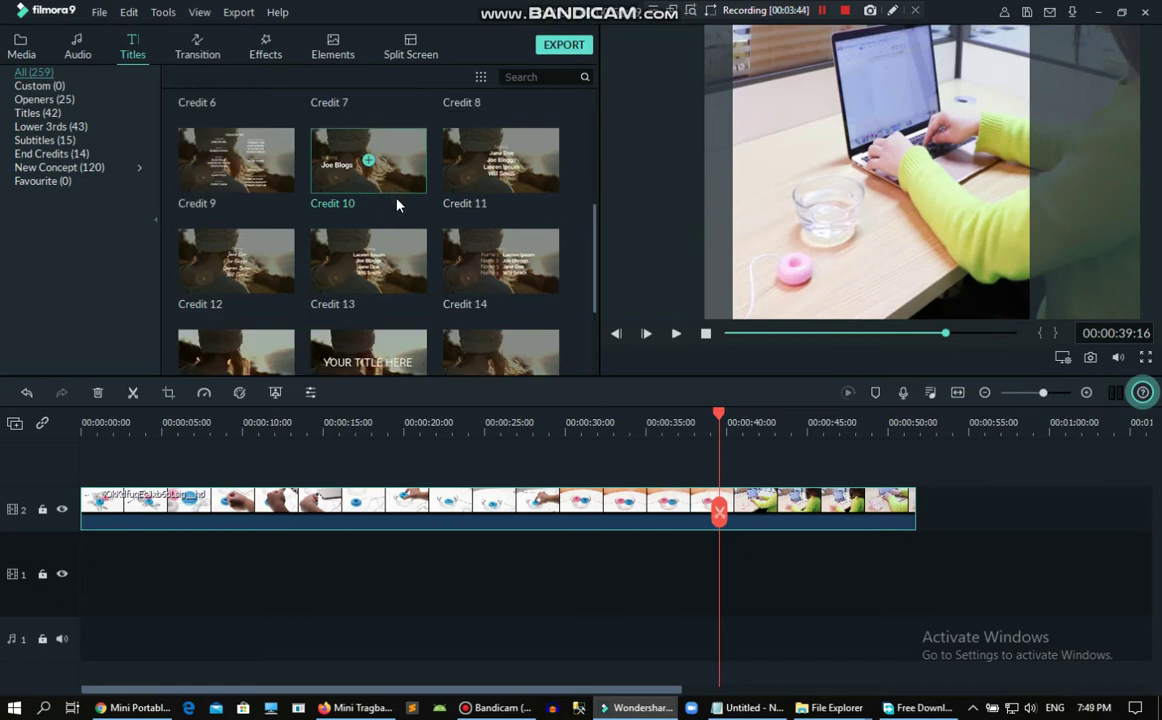
scroll(396, 205, "down", 12)
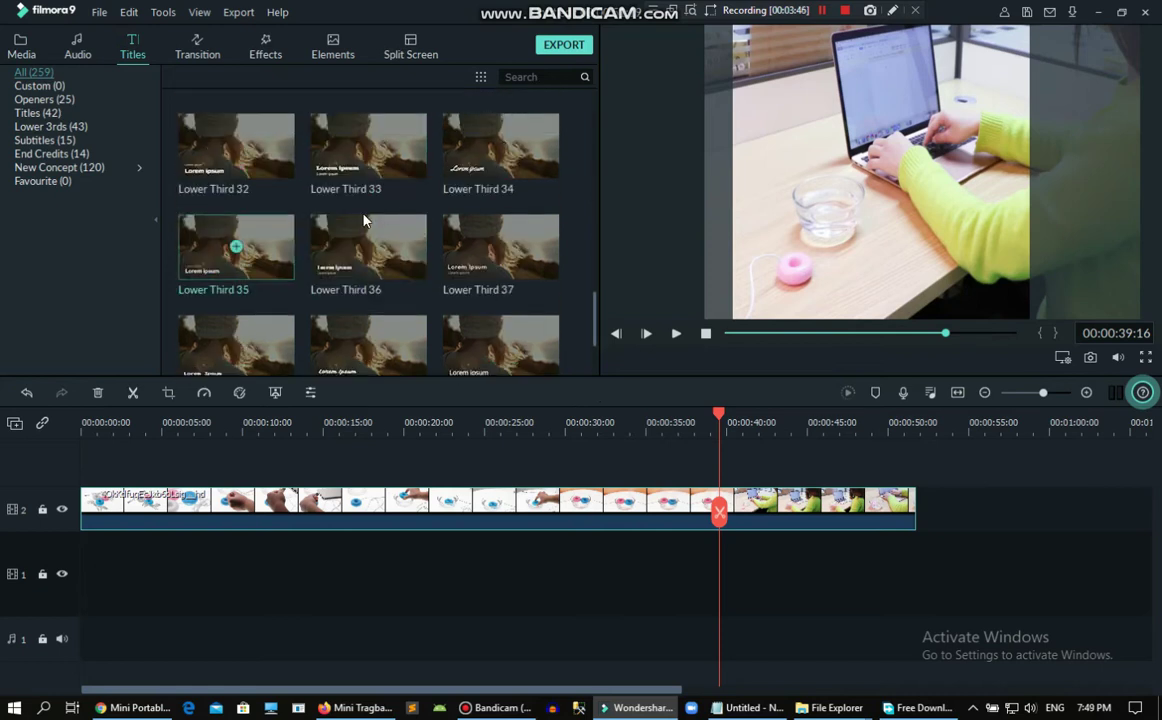
scroll(391, 190, "down", 6)
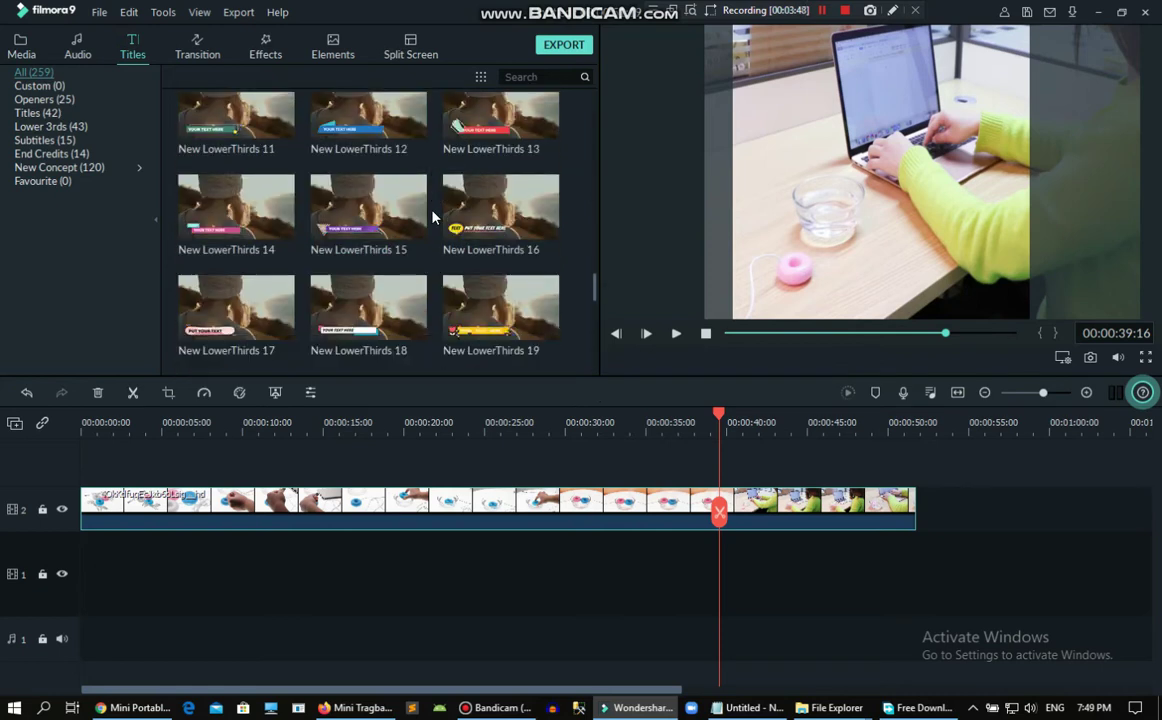
scroll(433, 217, "down", 10)
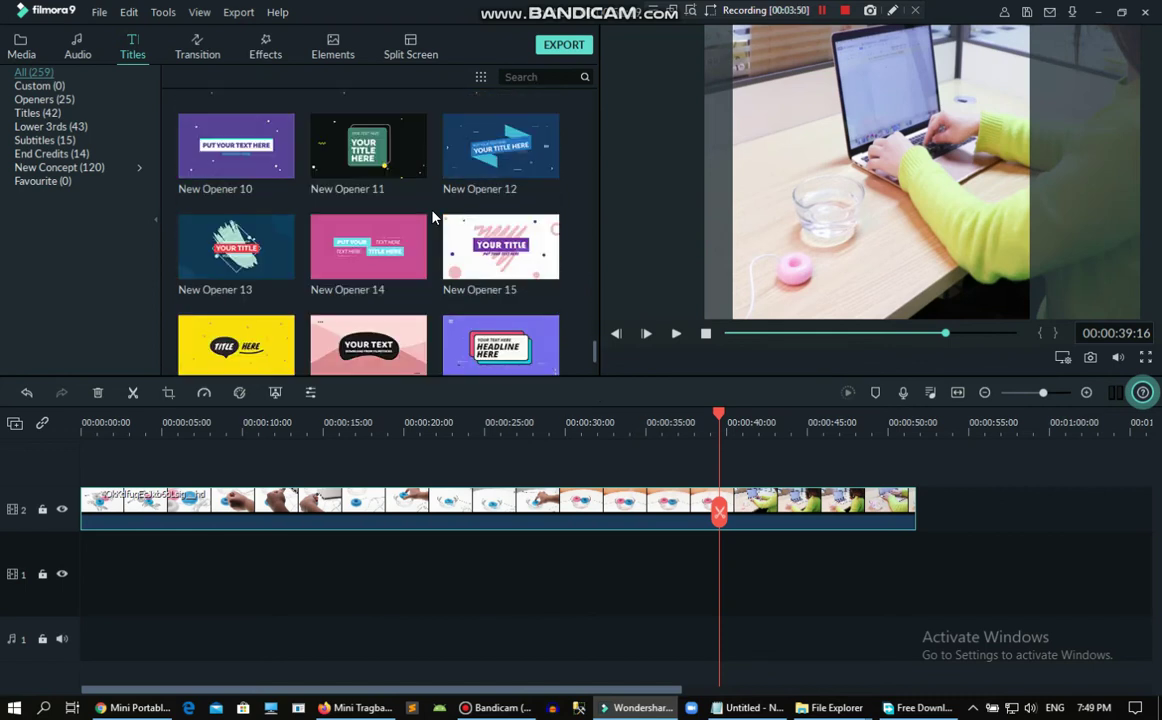
scroll(433, 217, "down", 10)
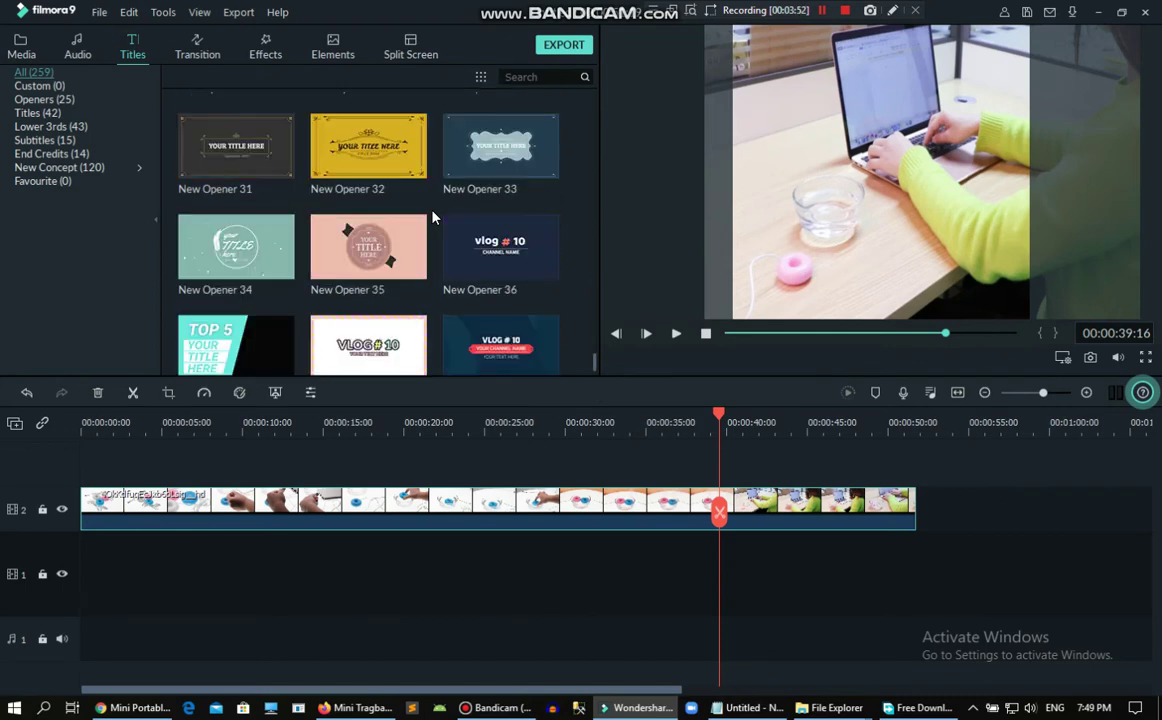
scroll(433, 217, "down", 3)
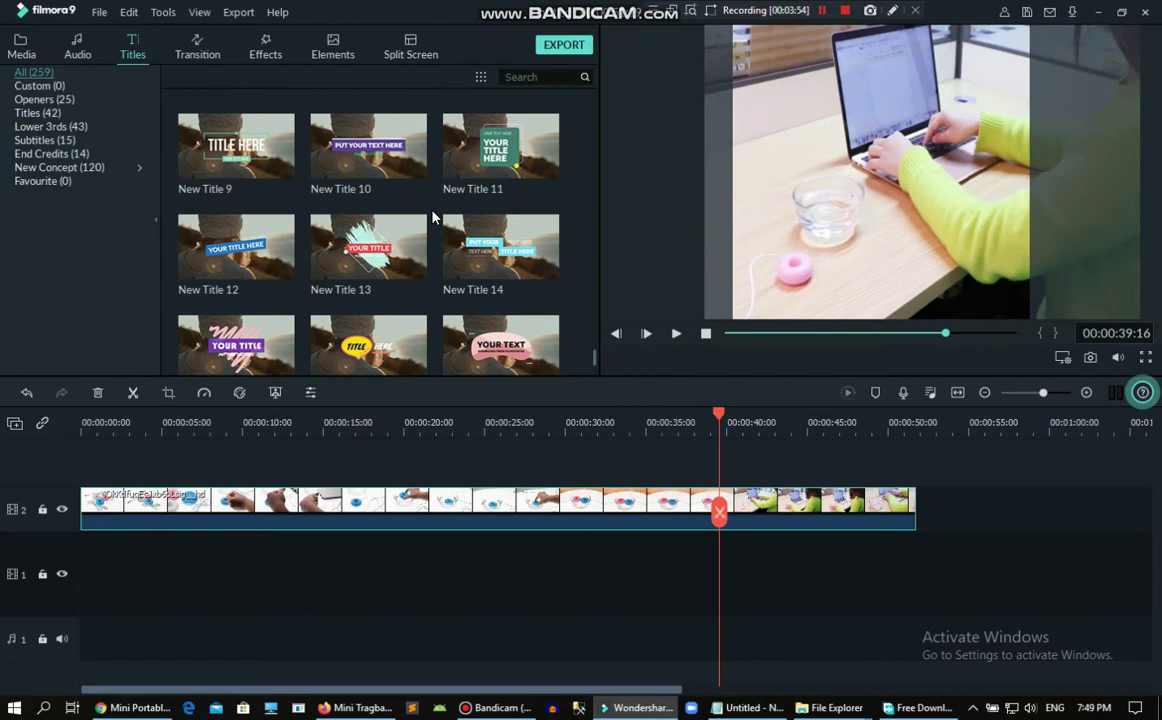
scroll(433, 217, "down", 3)
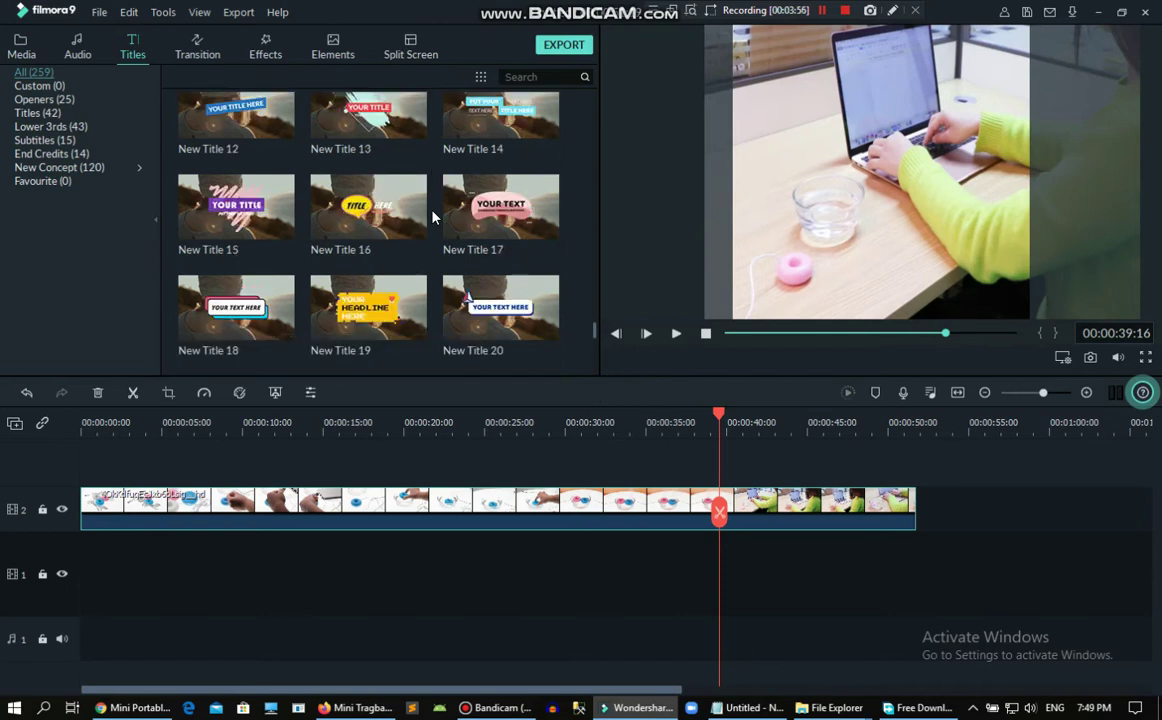
scroll(433, 217, "down", 10)
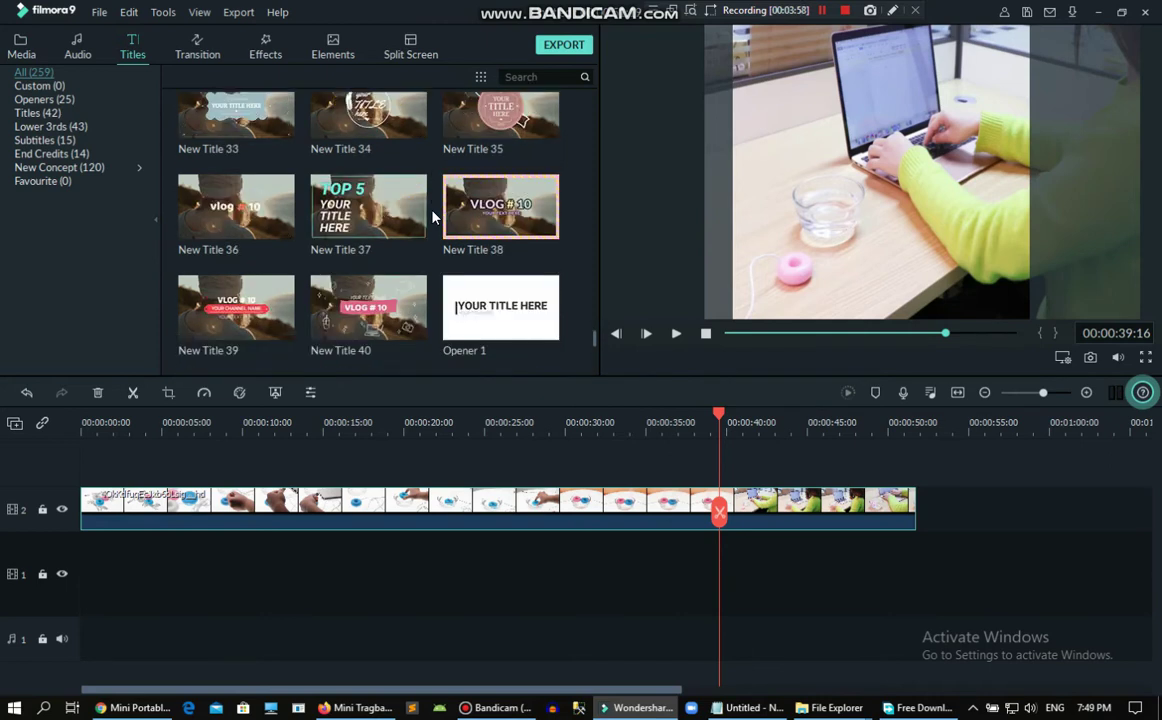
scroll(391, 190, "up", 5)
scroll(391, 190, "down", 3)
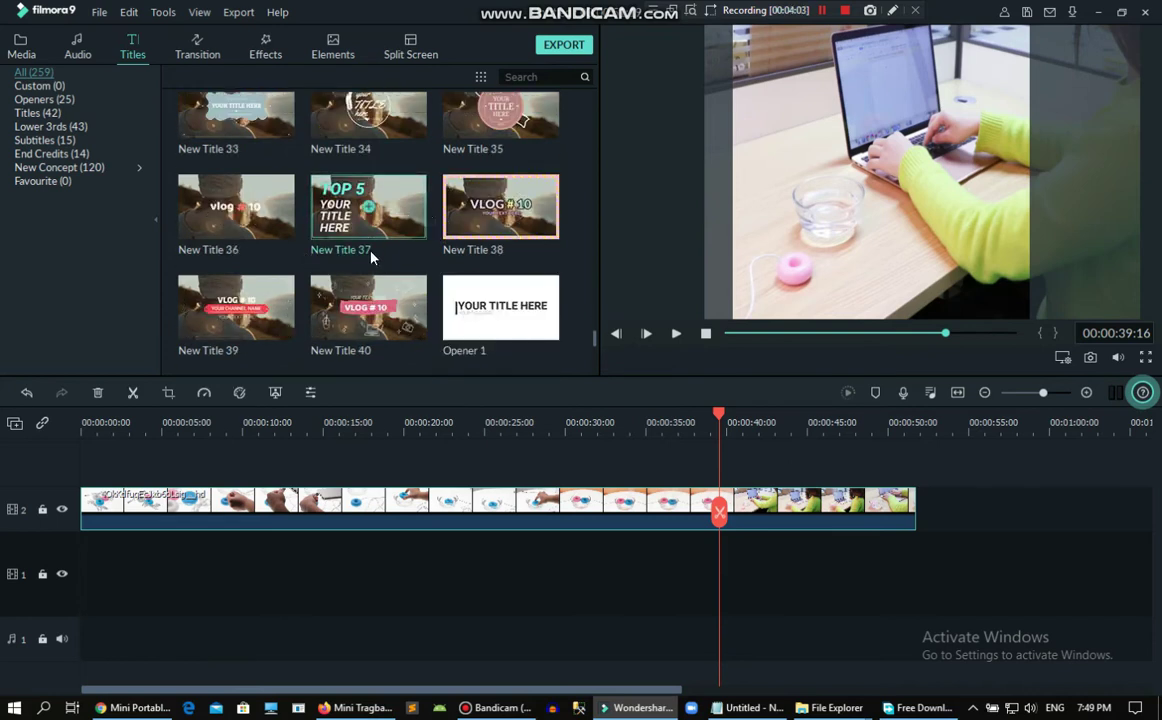
left_click_drag(345, 228, 44, 472)
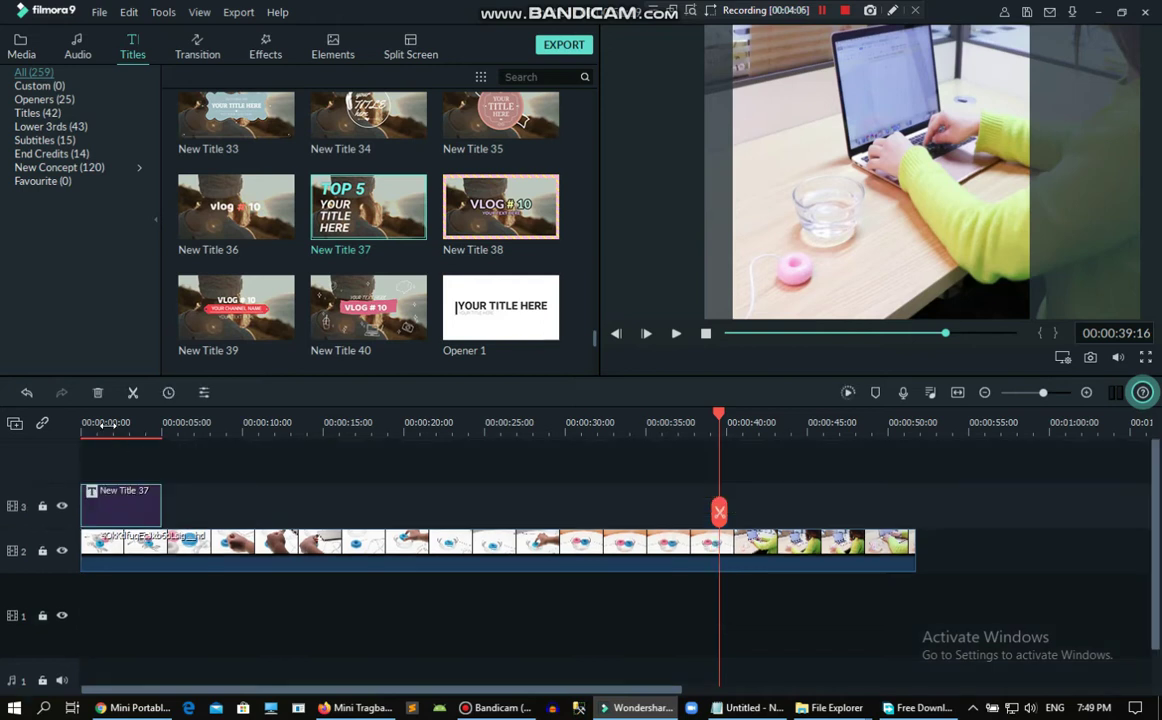
At 3 seconds, replace the title's "TOP 5" text with "Introducing" and adjust its box to fit inside the frame
left_click(105, 421)
left_click_drag(105, 416, 129, 438)
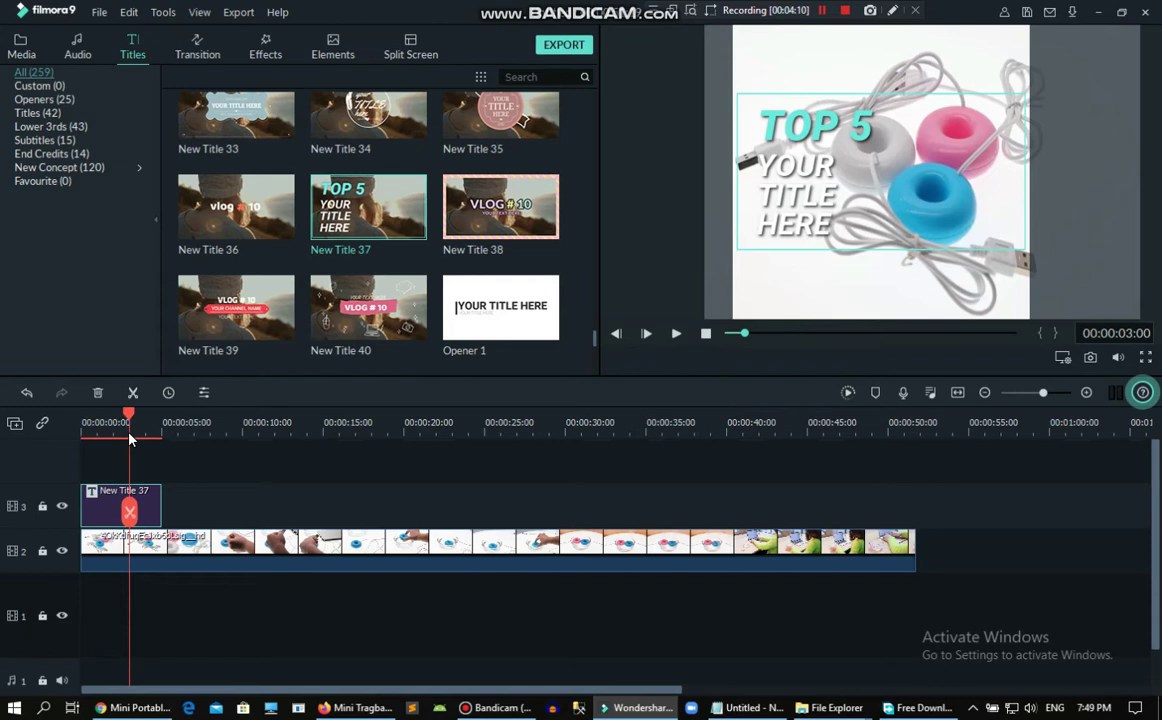
left_click(827, 126)
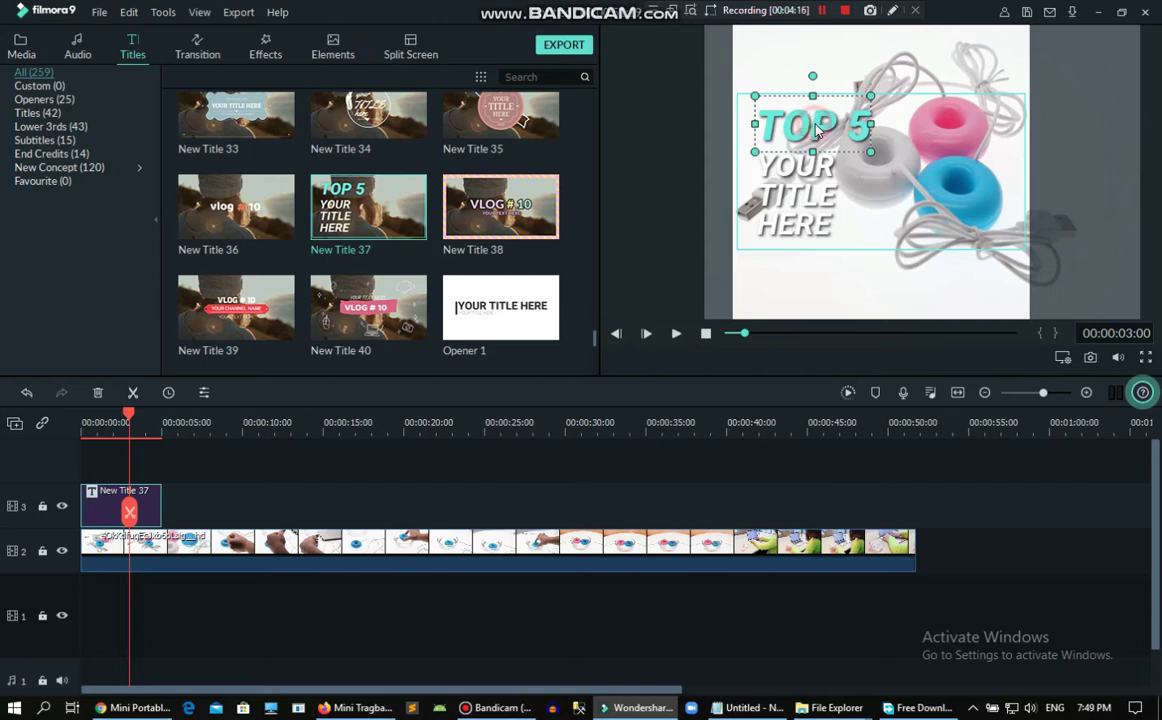
double_click(740, 114)
left_click(753, 708)
left_click(436, 238)
key("ctrl+a")
type("Int")
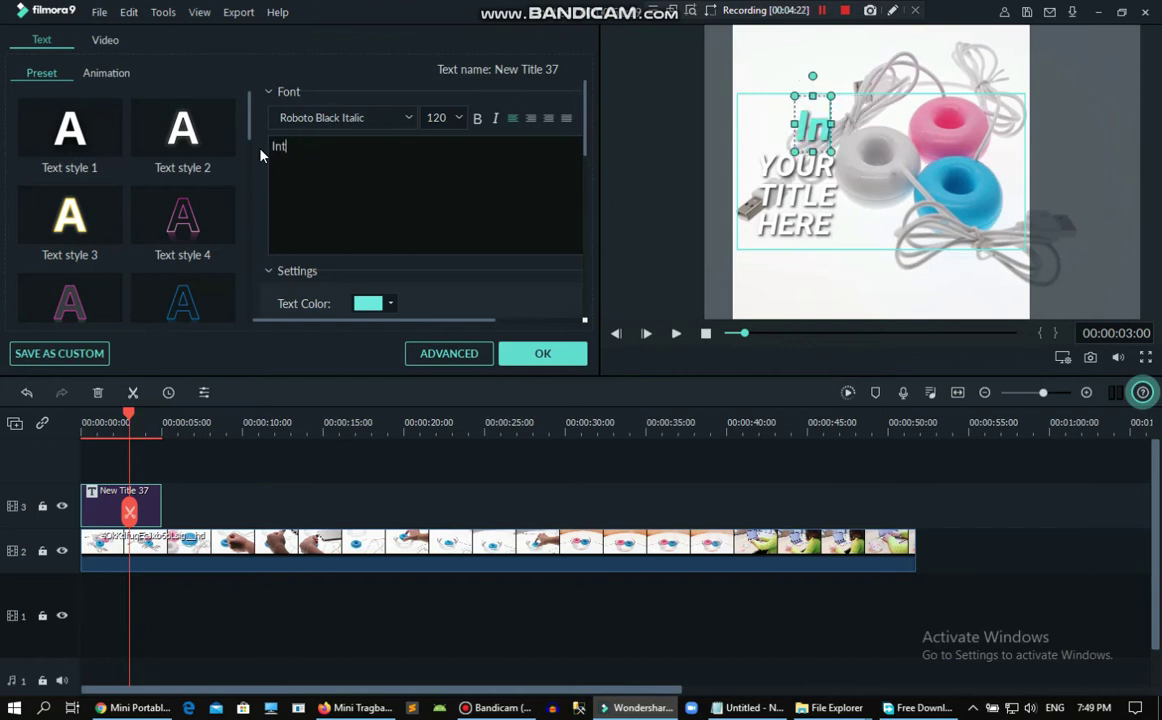
type("roducing")
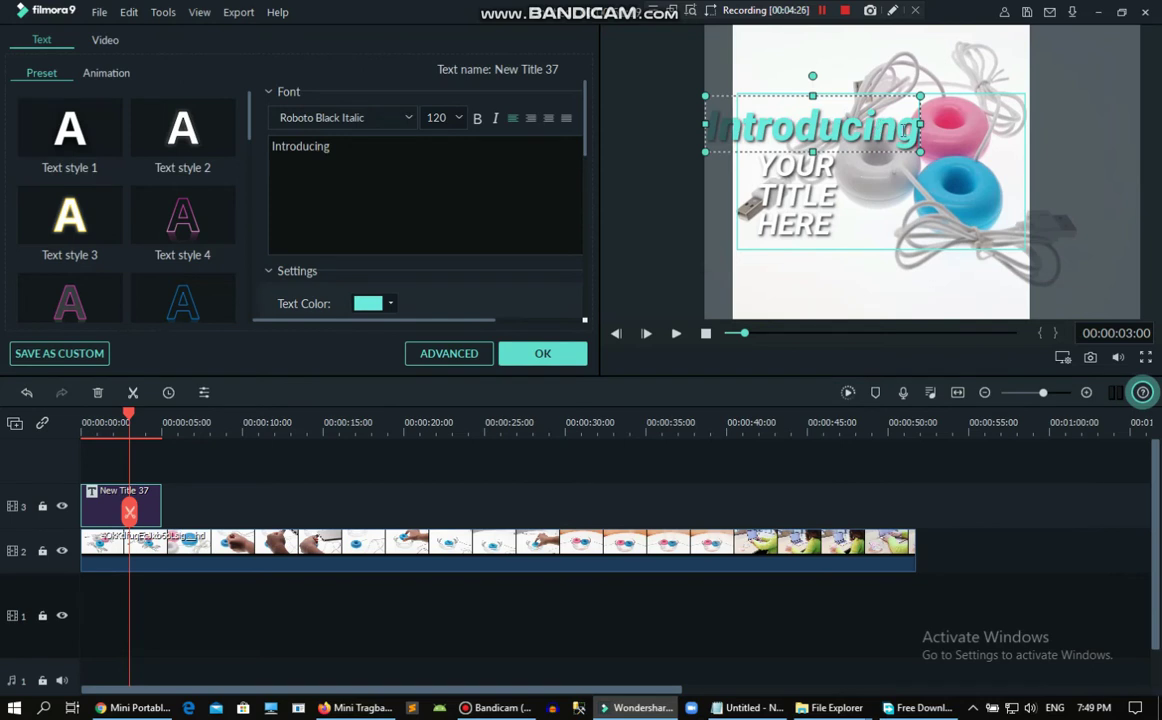
left_click_drag(920, 125, 982, 125)
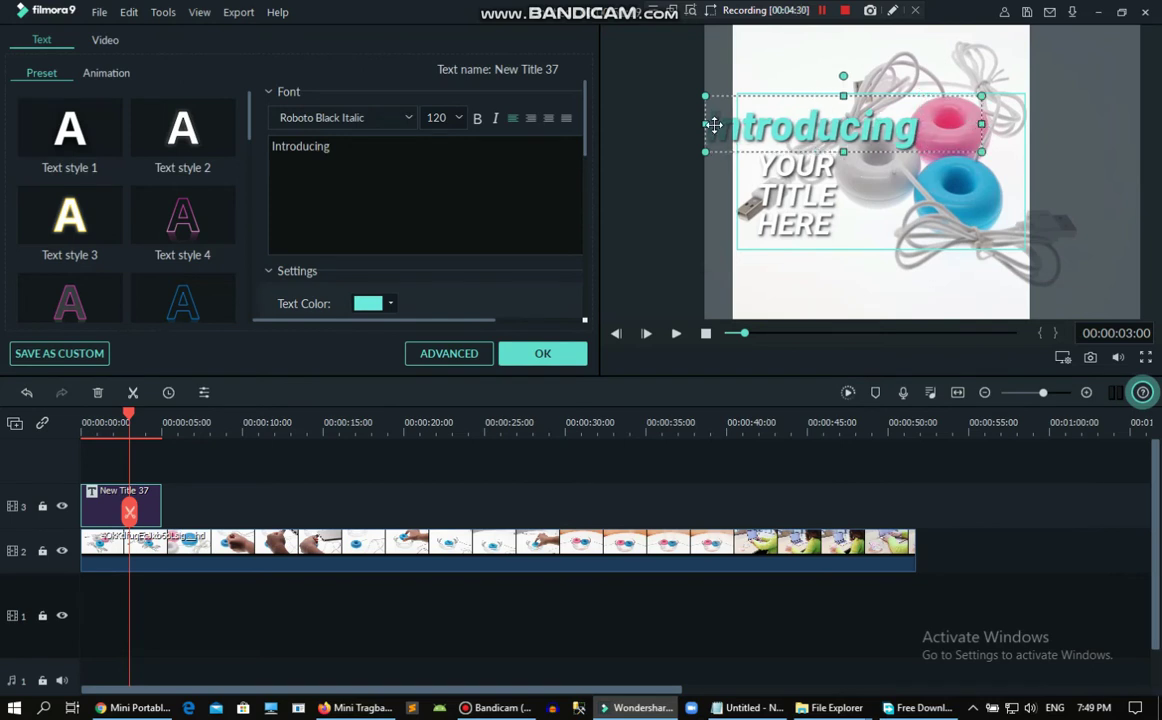
left_click_drag(726, 123, 761, 124)
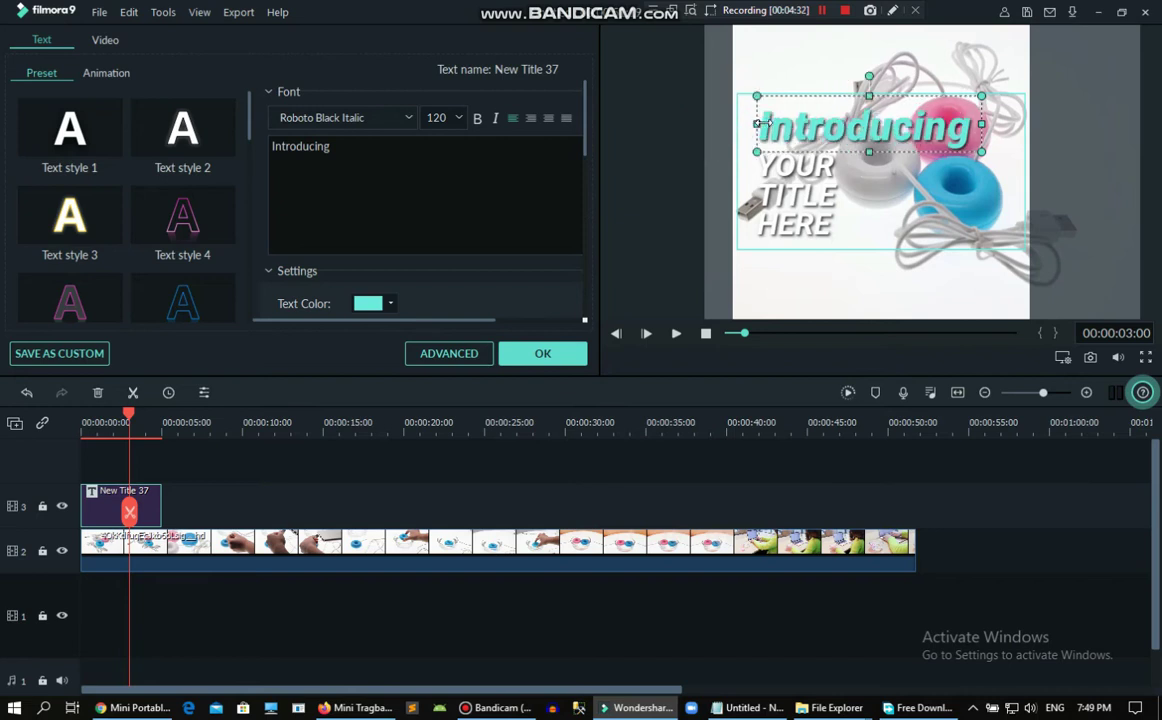
Select the title's "YOUR" line, then switch to Chrome and copy "USB Humidifier Purifier Aroma Diffuser" from the AliExpress product name
left_click(760, 167)
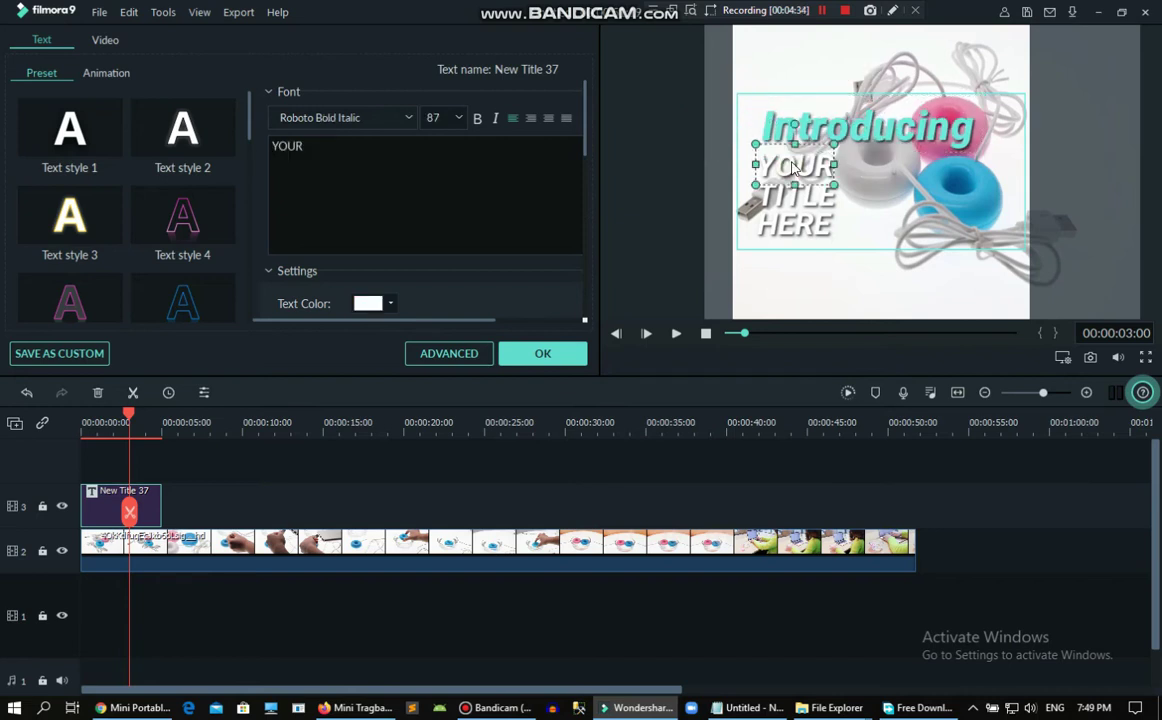
left_click(140, 708)
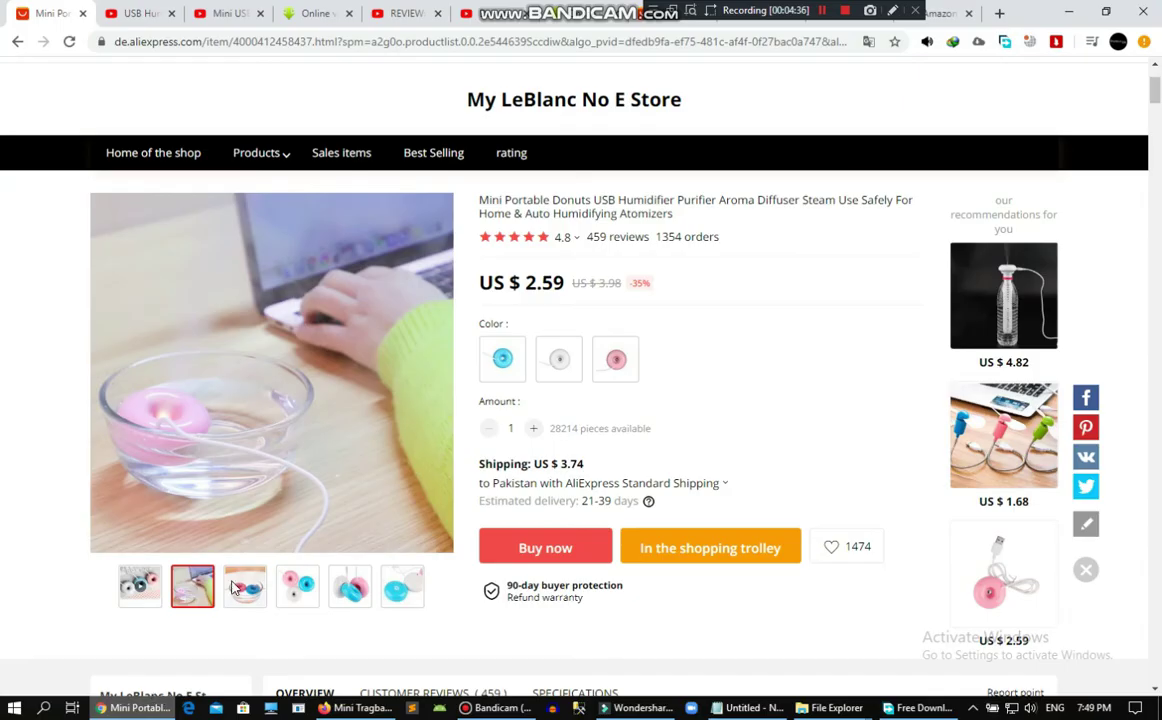
left_click_drag(595, 203, 796, 203)
key("ctrl+c")
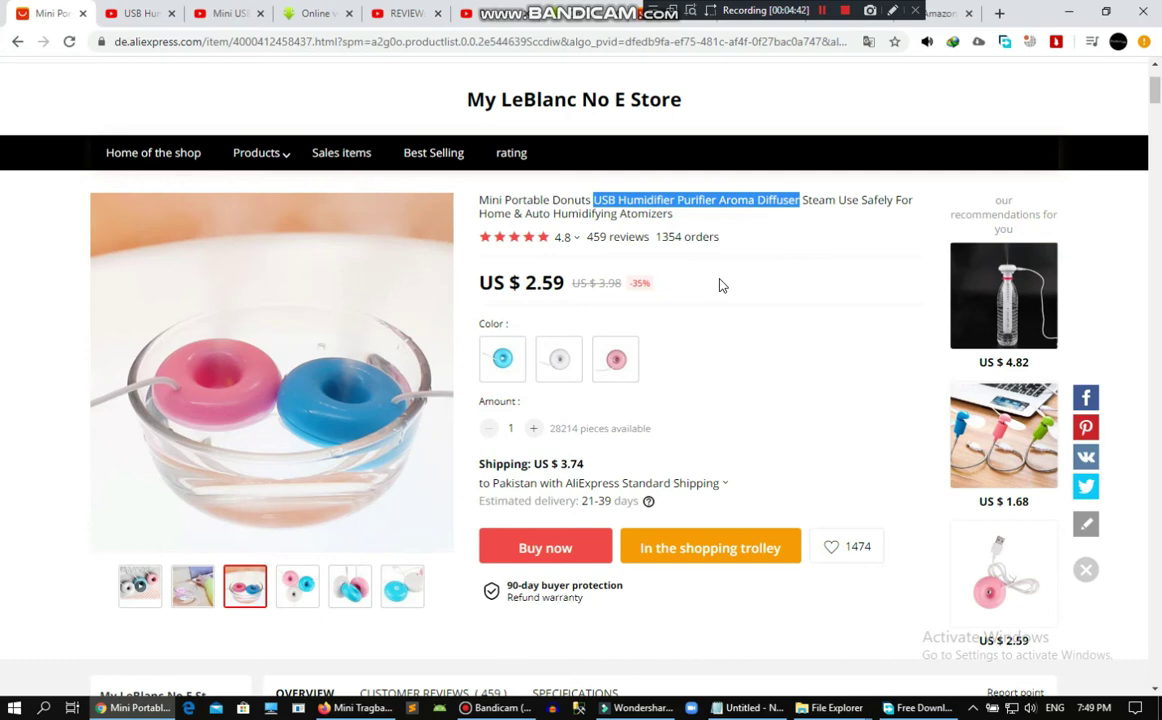
Return to Filmora, replace "YOUR" with "USB Humidifier Purifier Aroma Diffuser", and narrow and position the line below "Introducing" within the frame
key("alt+Tab")
left_click(360, 176)
key("ctrl+a")
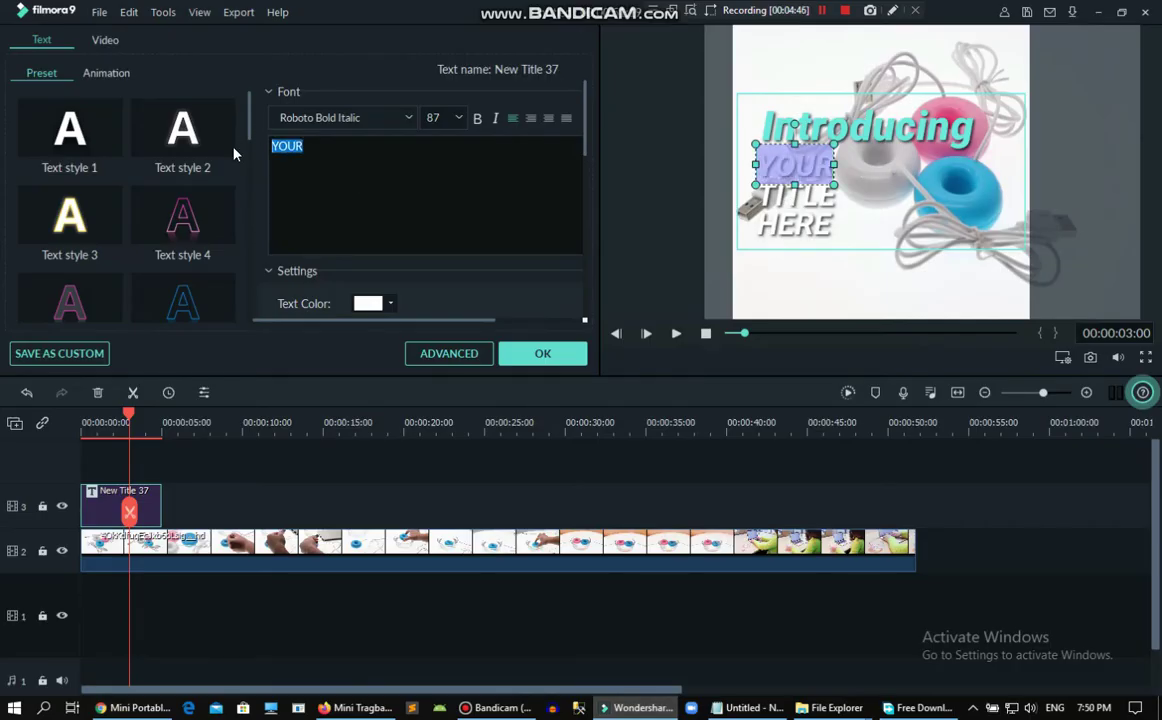
key("ctrl+v")
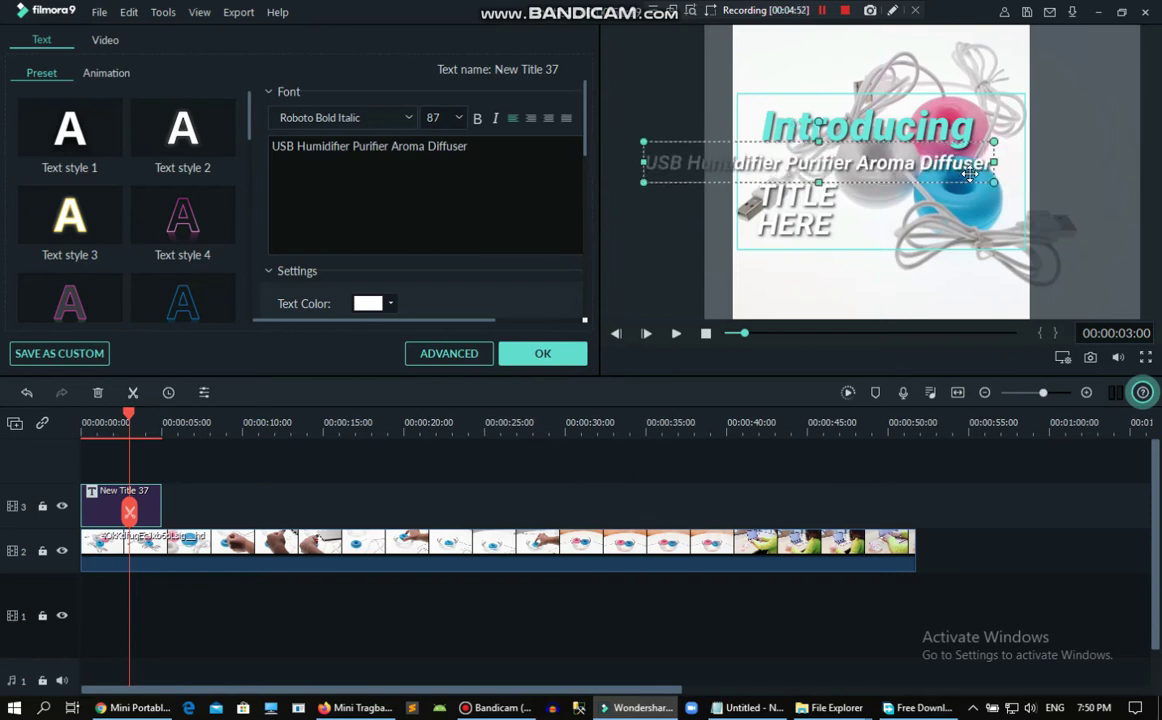
left_click_drag(678, 172, 751, 172)
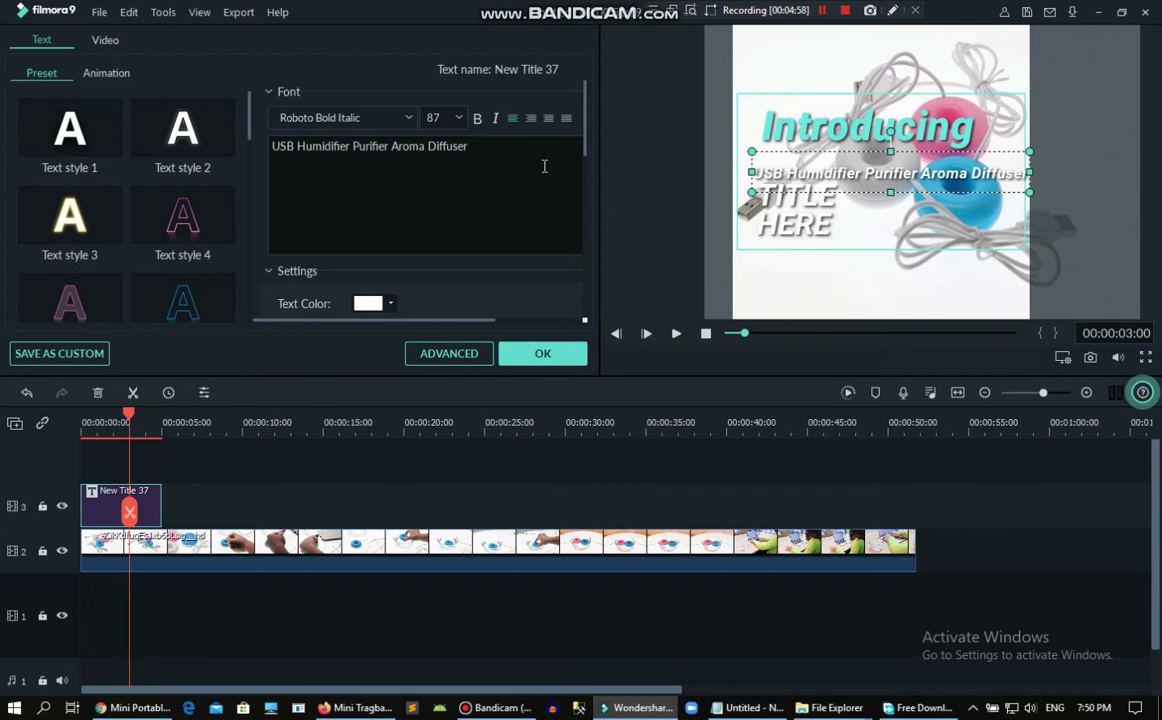
Clear the placeholder text of the "TITLE" and "HERE" lines in the title
left_click(801, 198)
left_click_drag(379, 165, 256, 135)
key("BackSpace")
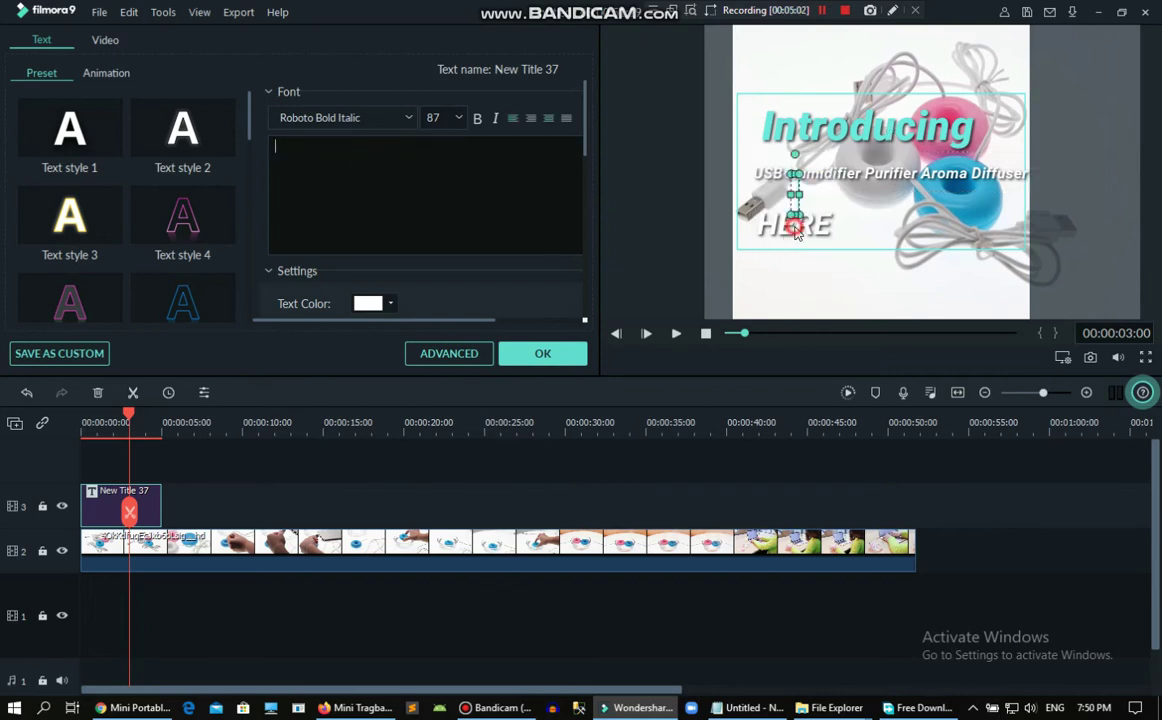
left_click(797, 230)
left_click_drag(433, 182, 293, 185)
key("BackSpace")
Break the product name line before "Aroma Diffuser" so it spans two rows
left_click(742, 177)
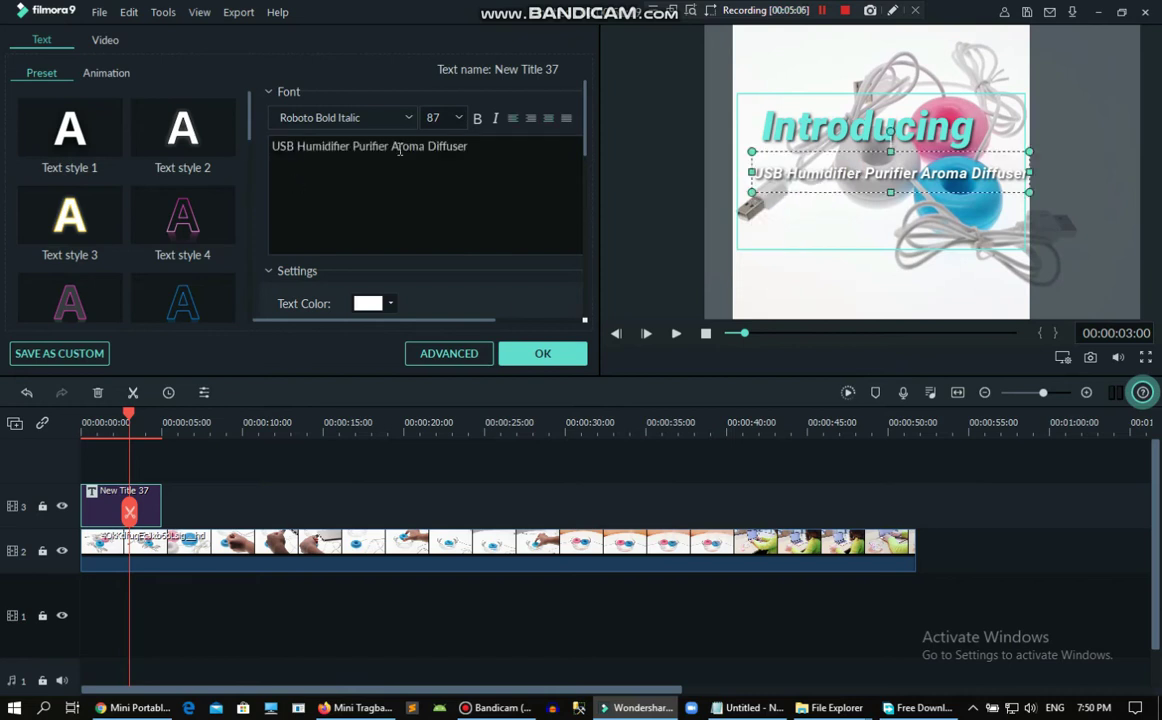
key("Return")
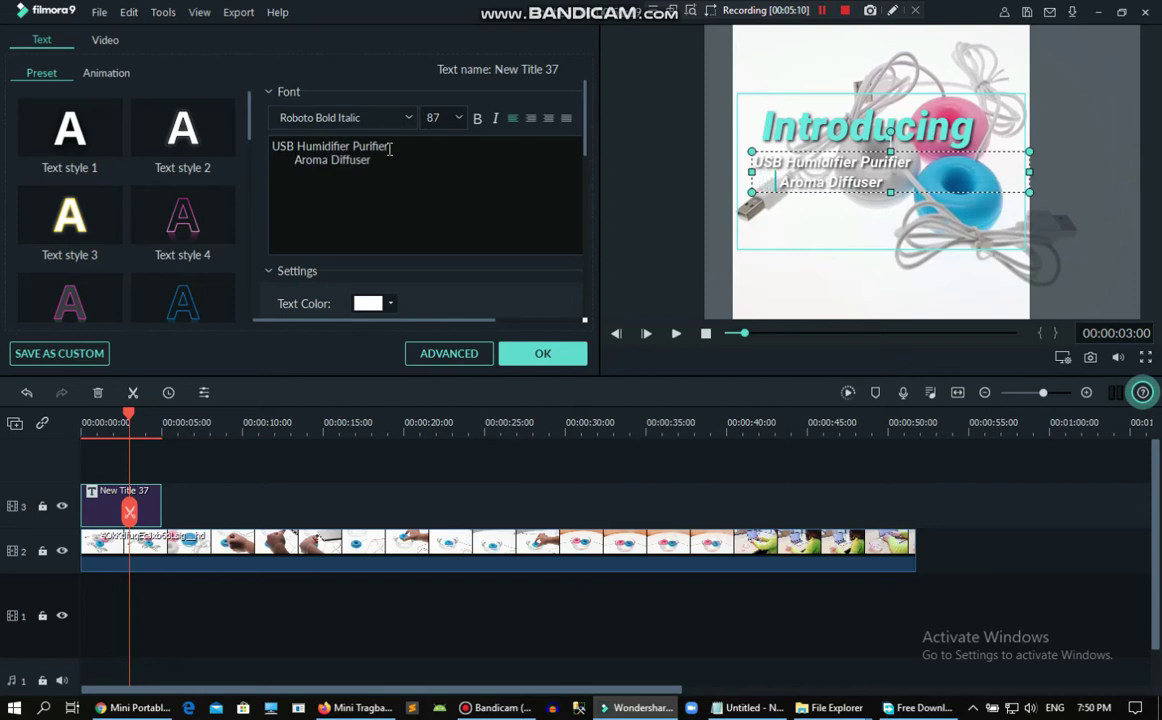
Enlarge the product name text so it fits within the frame, set its color to bright green #00ff00, and finish the title edit
left_click_drag(1030, 193, 1040, 211)
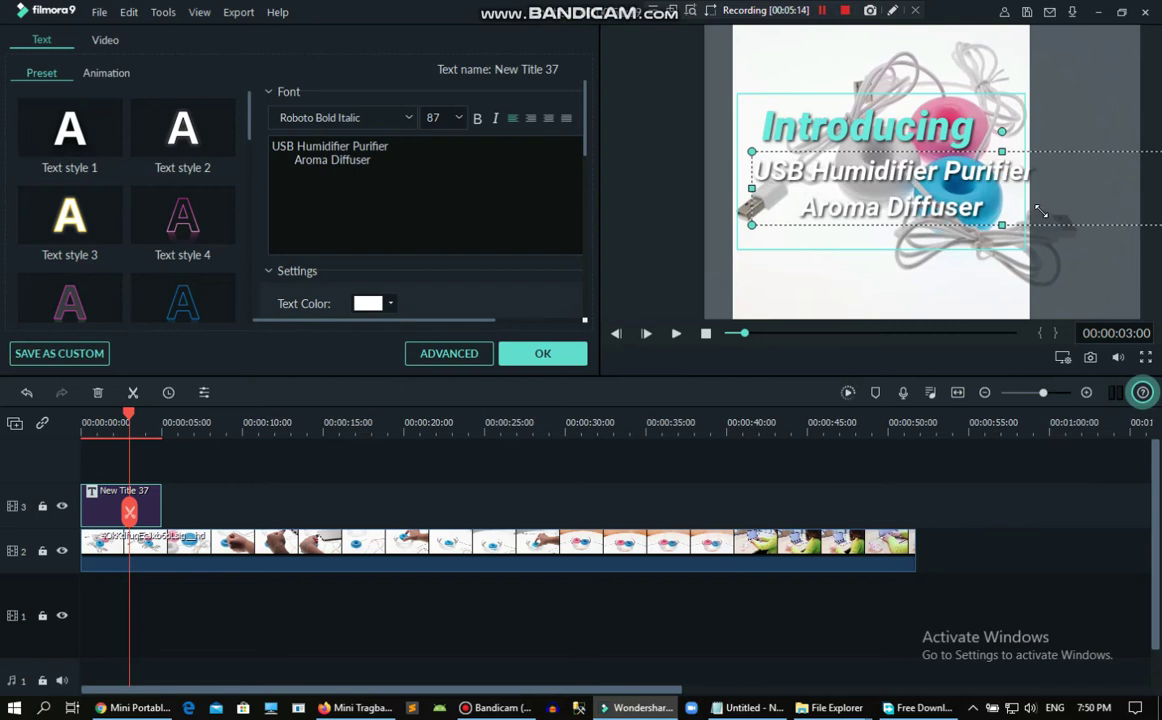
left_click_drag(1022, 203, 808, 178)
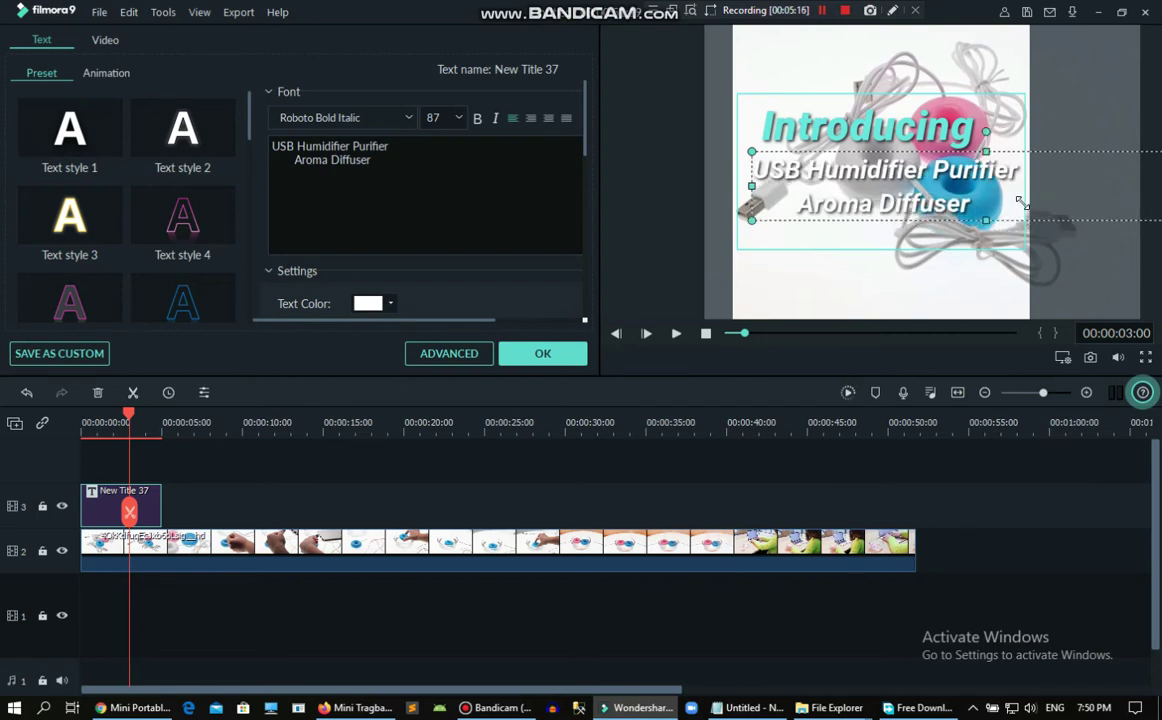
left_click(393, 305)
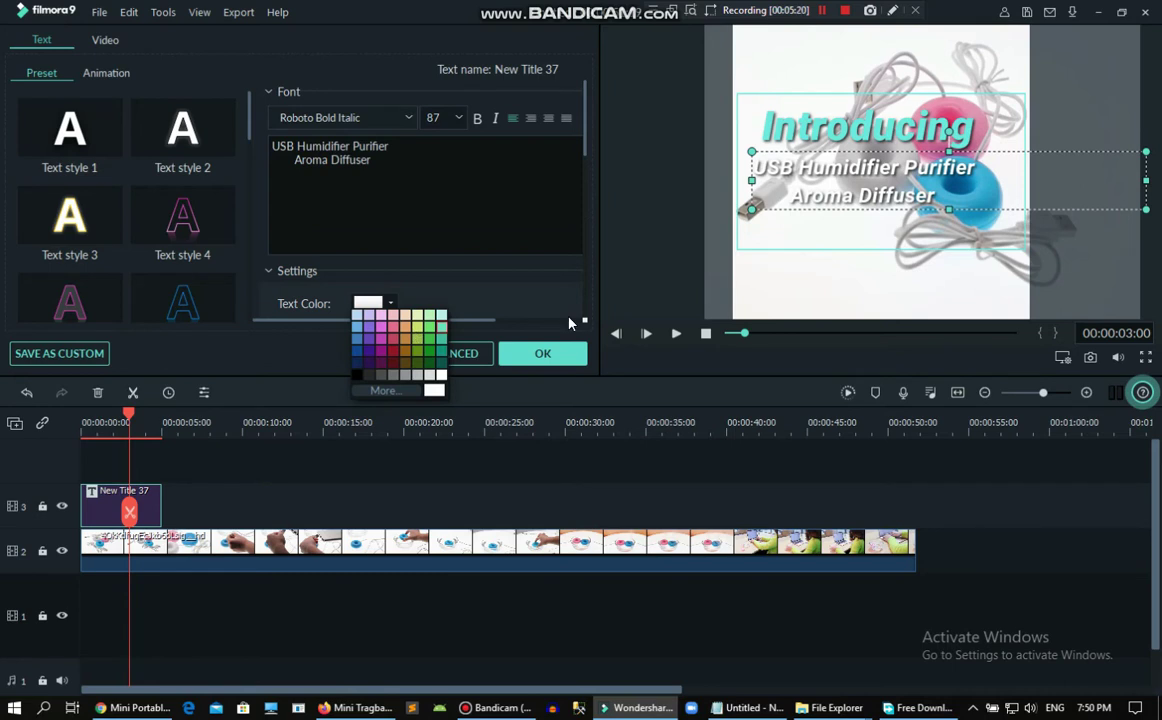
left_click(391, 397)
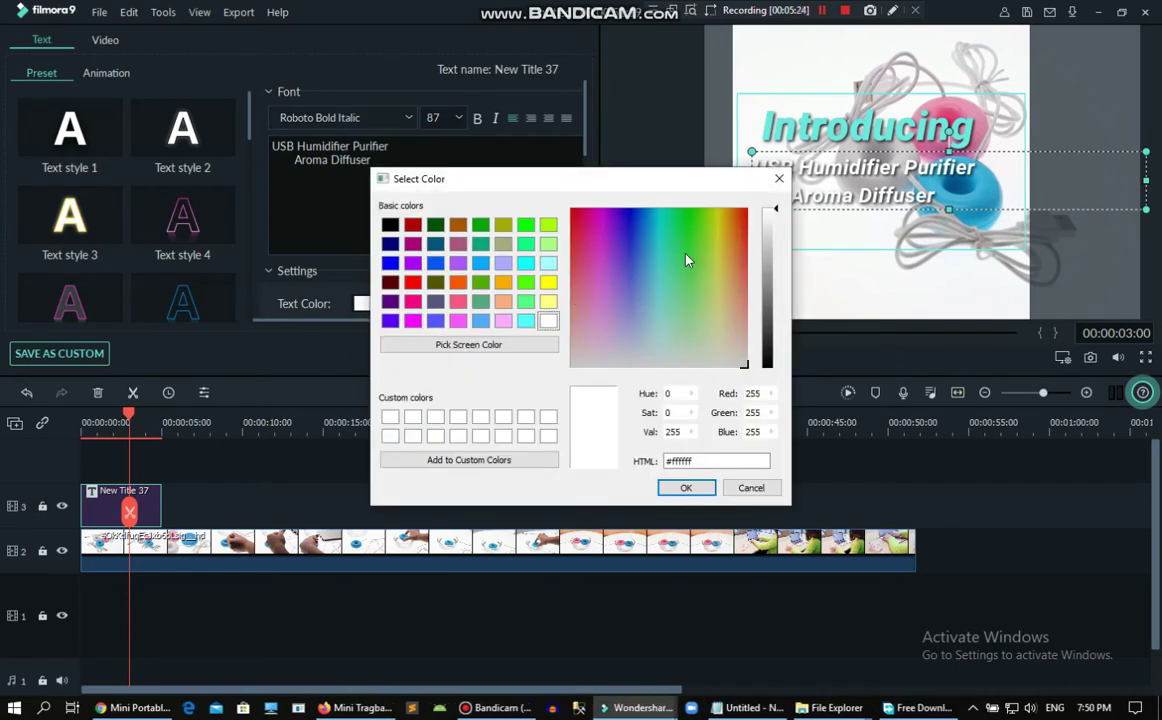
left_click(526, 264)
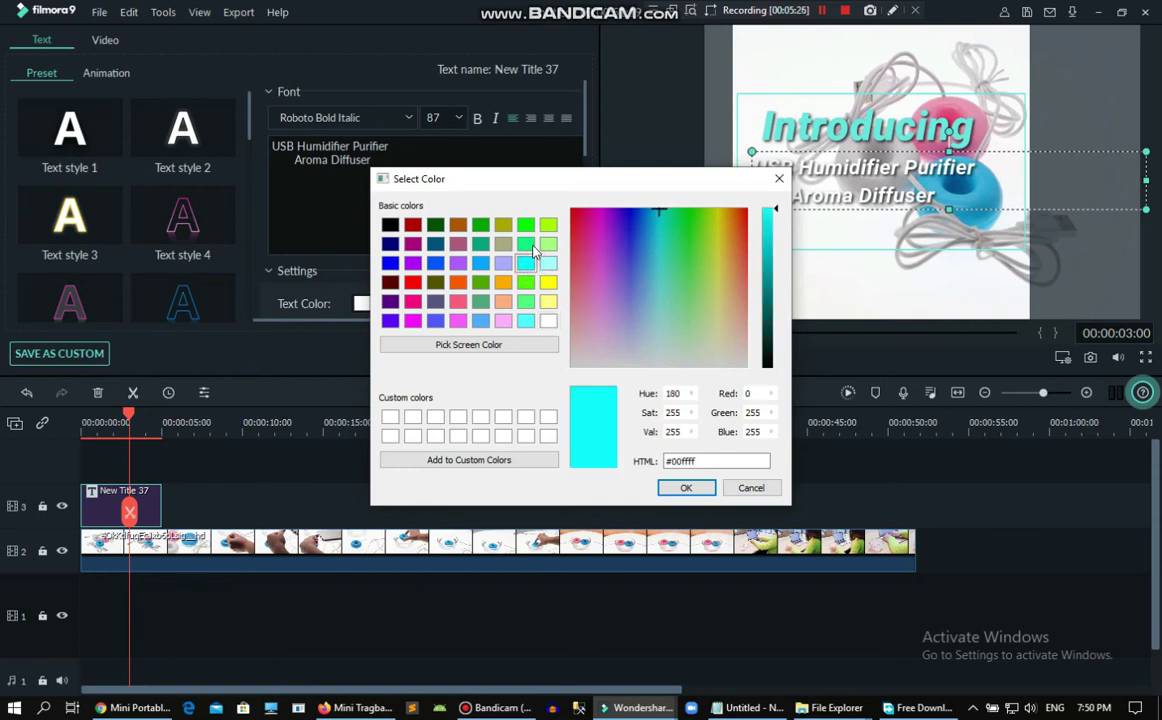
left_click(526, 224)
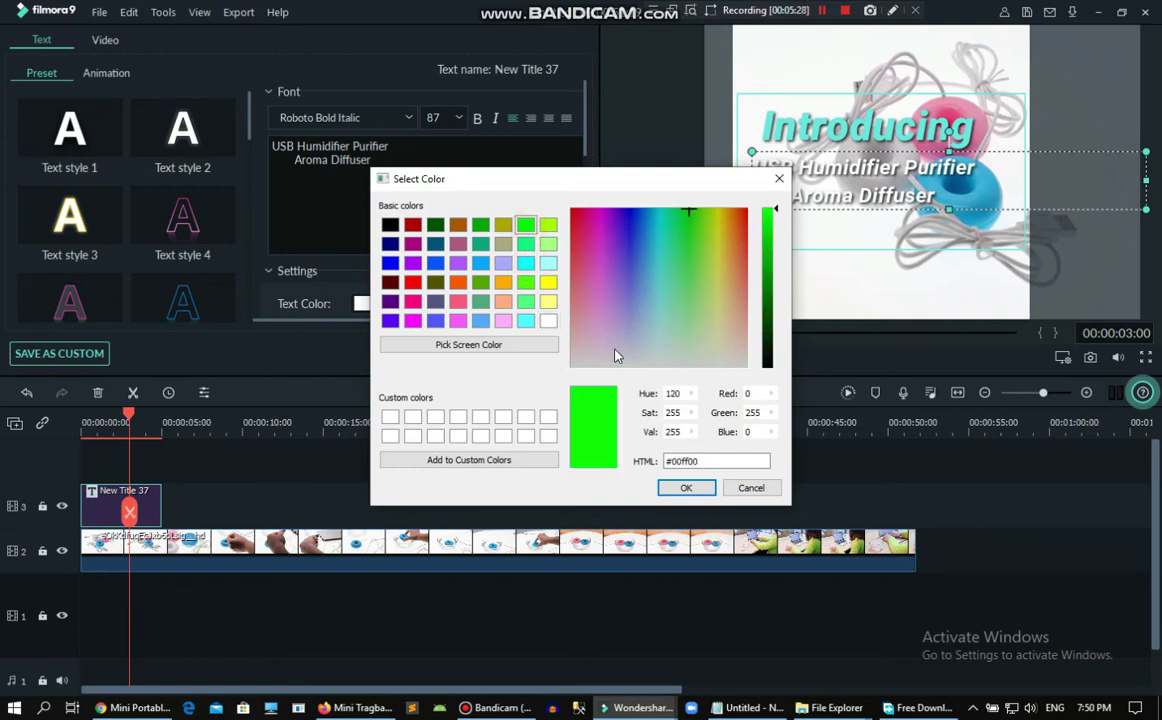
left_click(696, 492)
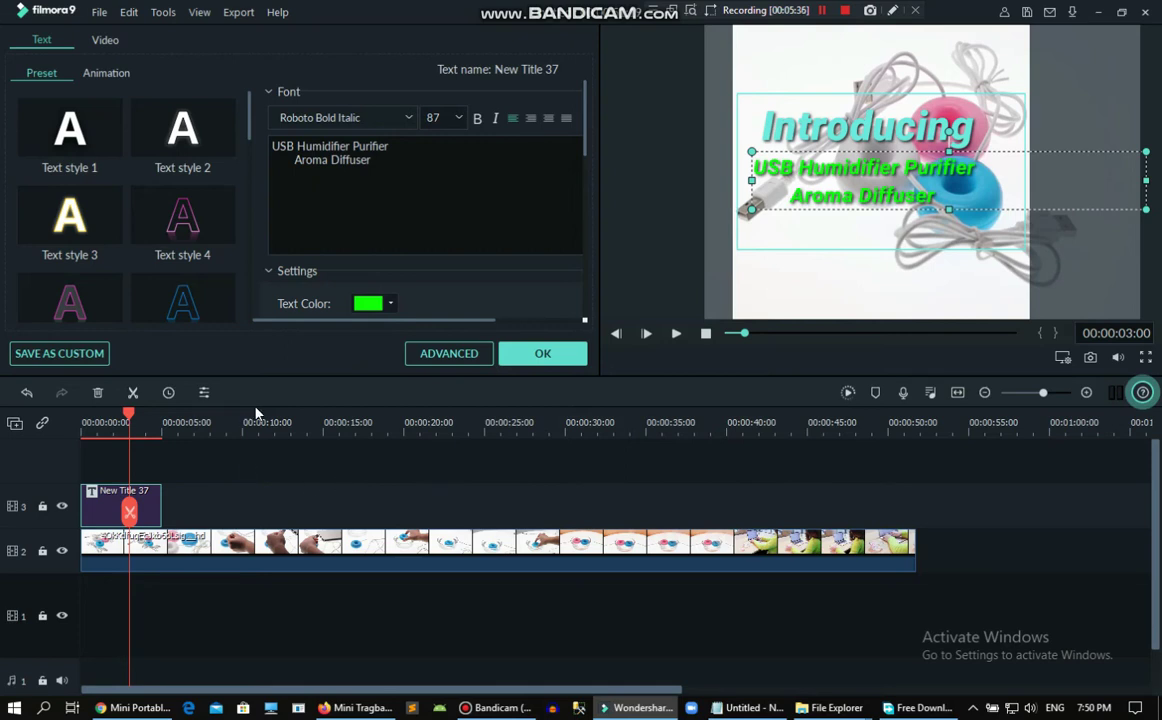
left_click(537, 352)
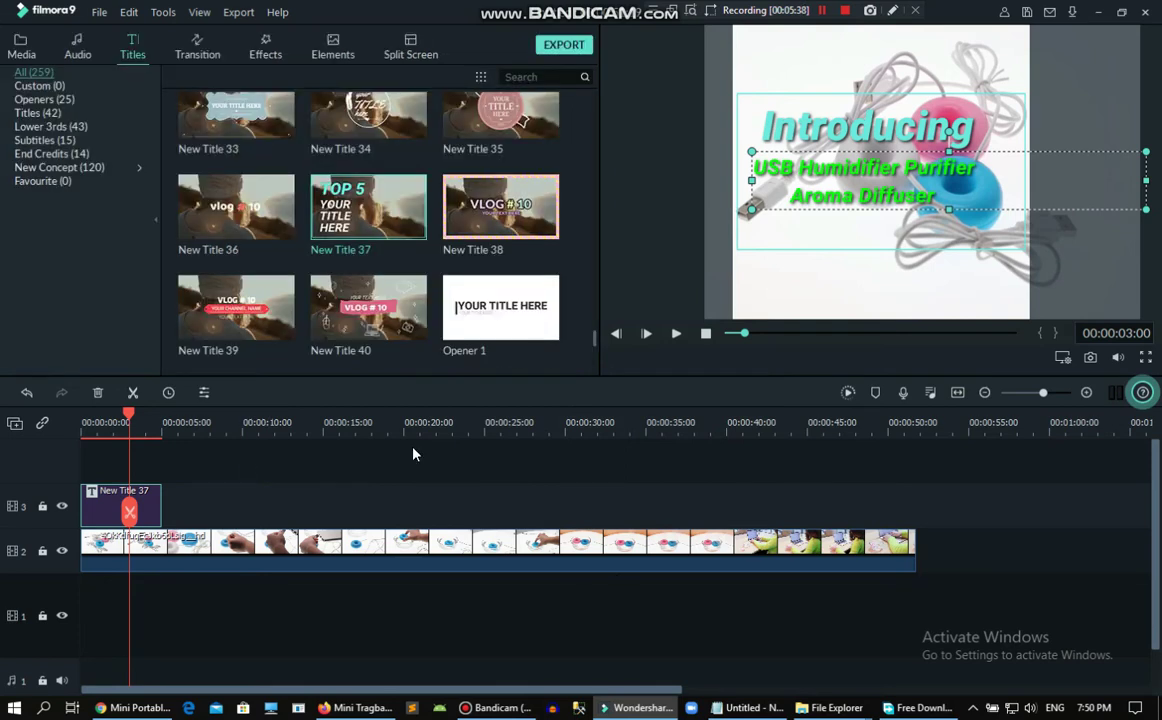
Split the main clip at 00:00:05:02, where the title ends, and move the remainder to track 3 at about 00:00:54
left_click_drag(160, 425, 435, 455)
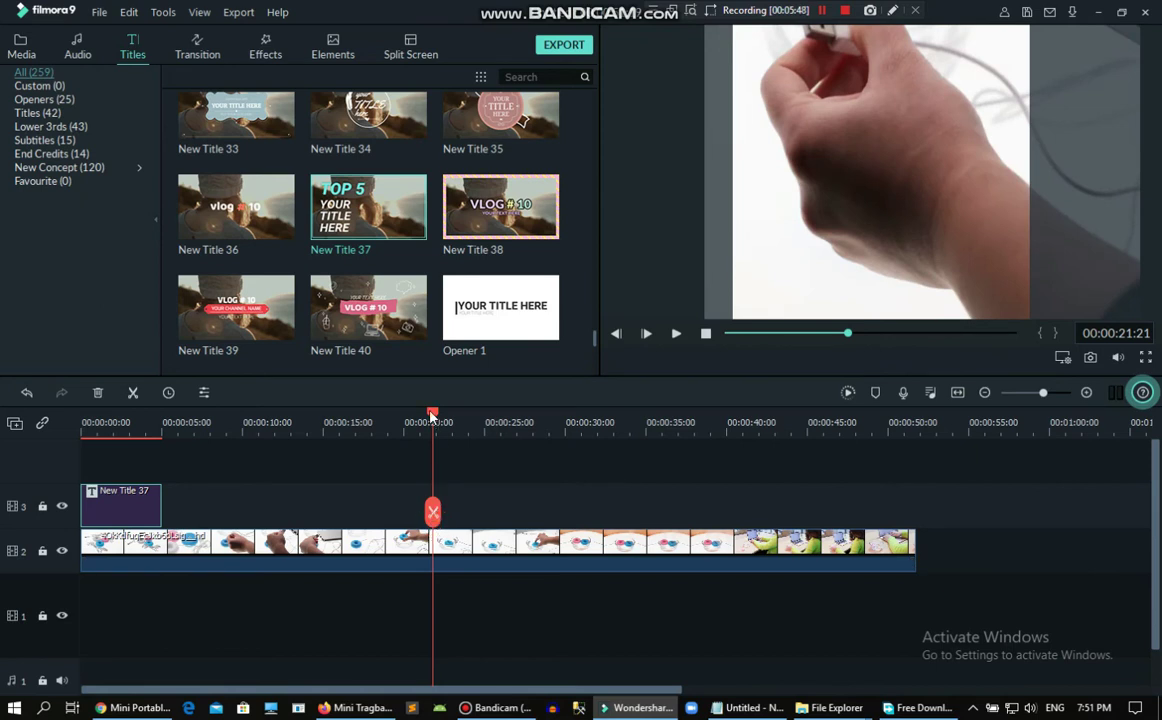
left_click_drag(521, 435, 82, 513)
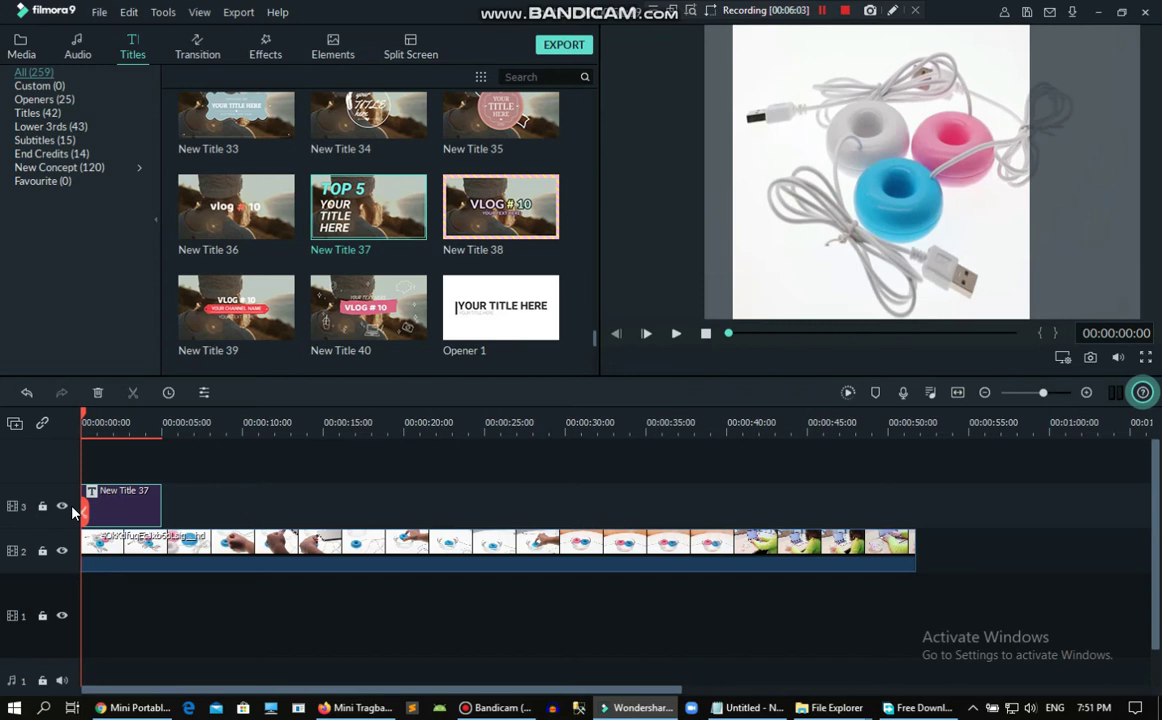
left_click_drag(95, 512, 162, 543)
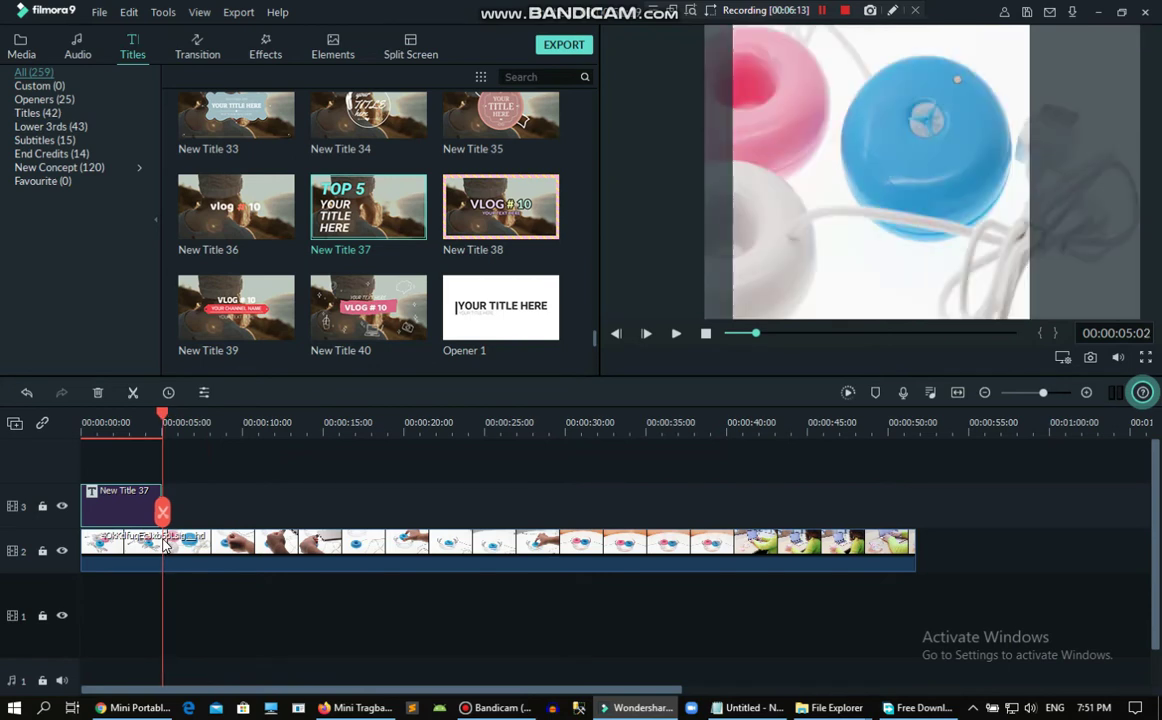
left_click(195, 555)
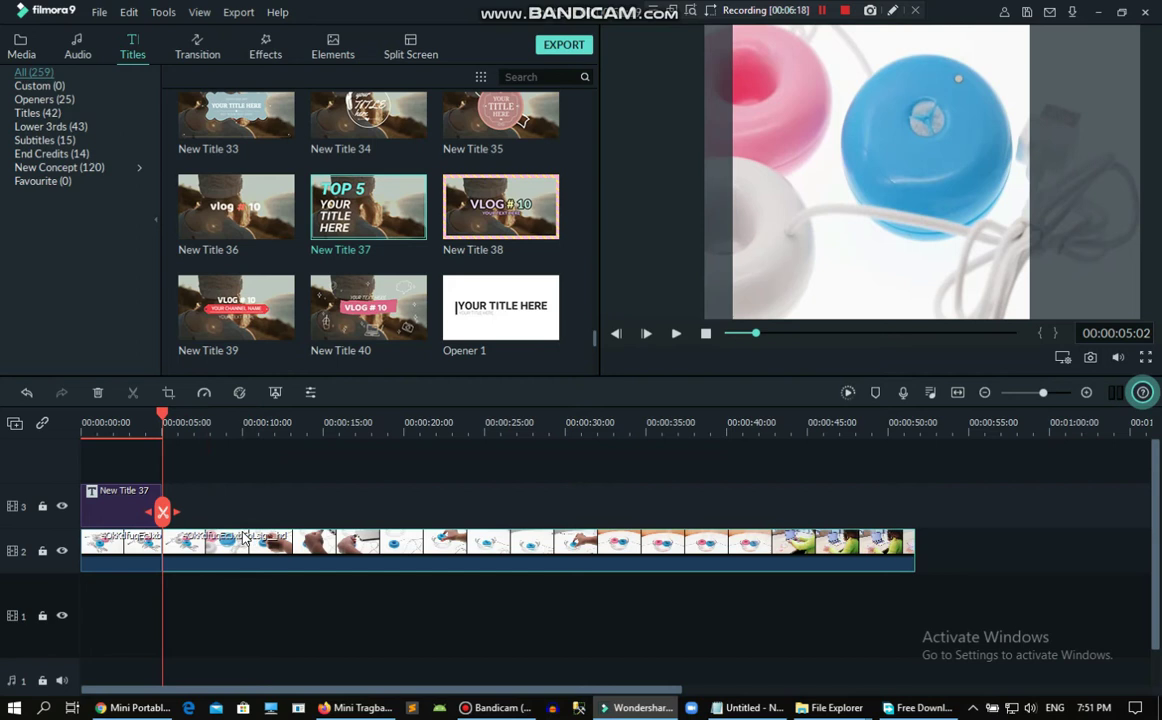
left_click_drag(880, 545, 1085, 507)
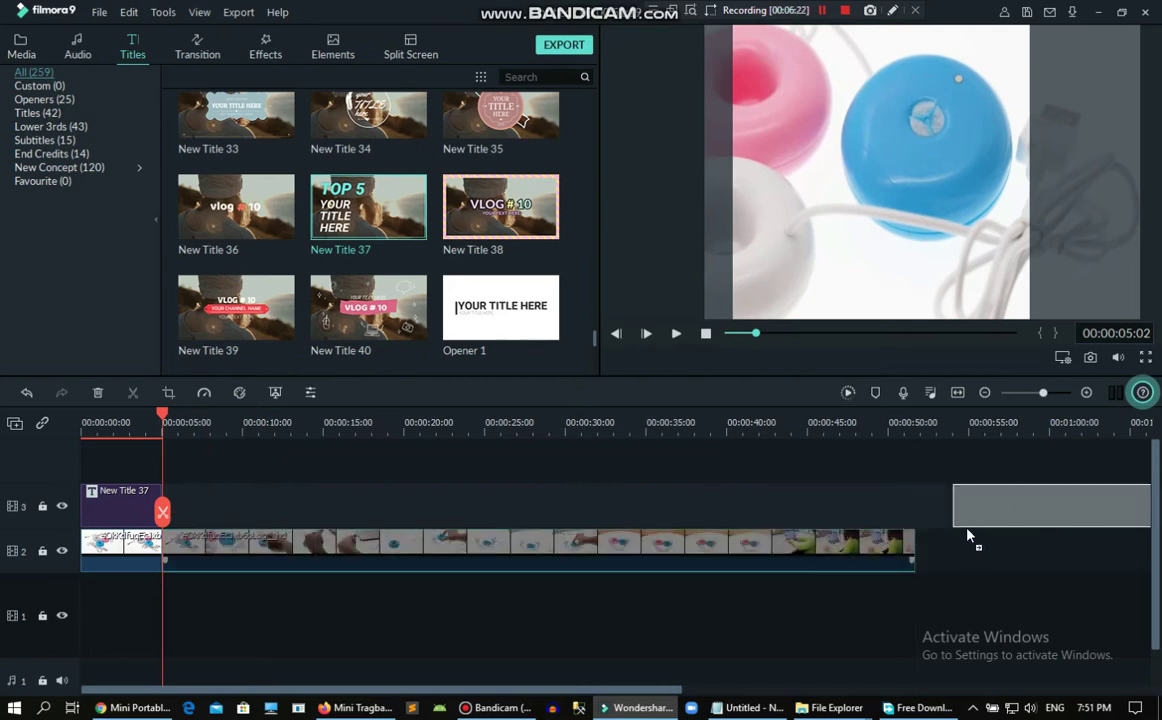
left_click_drag(967, 535, 967, 535)
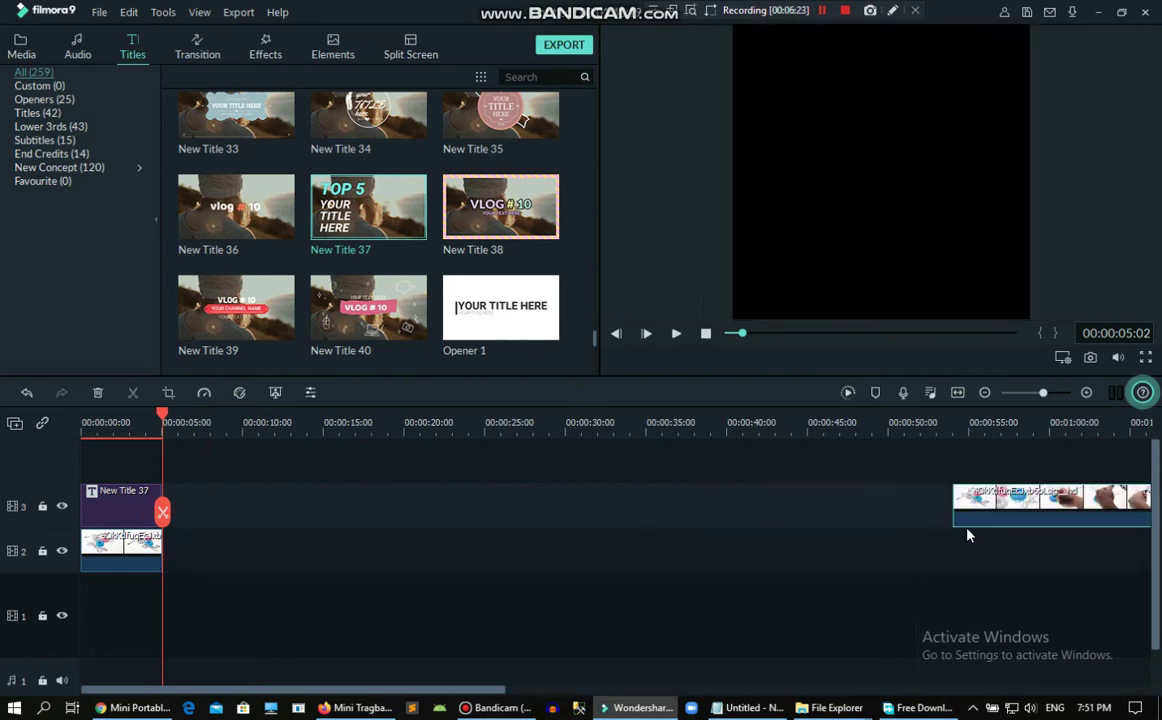
Add the videoplayback (10) clip to track 2 at about 00:00:17 and preview its opening seconds
left_click(18, 44)
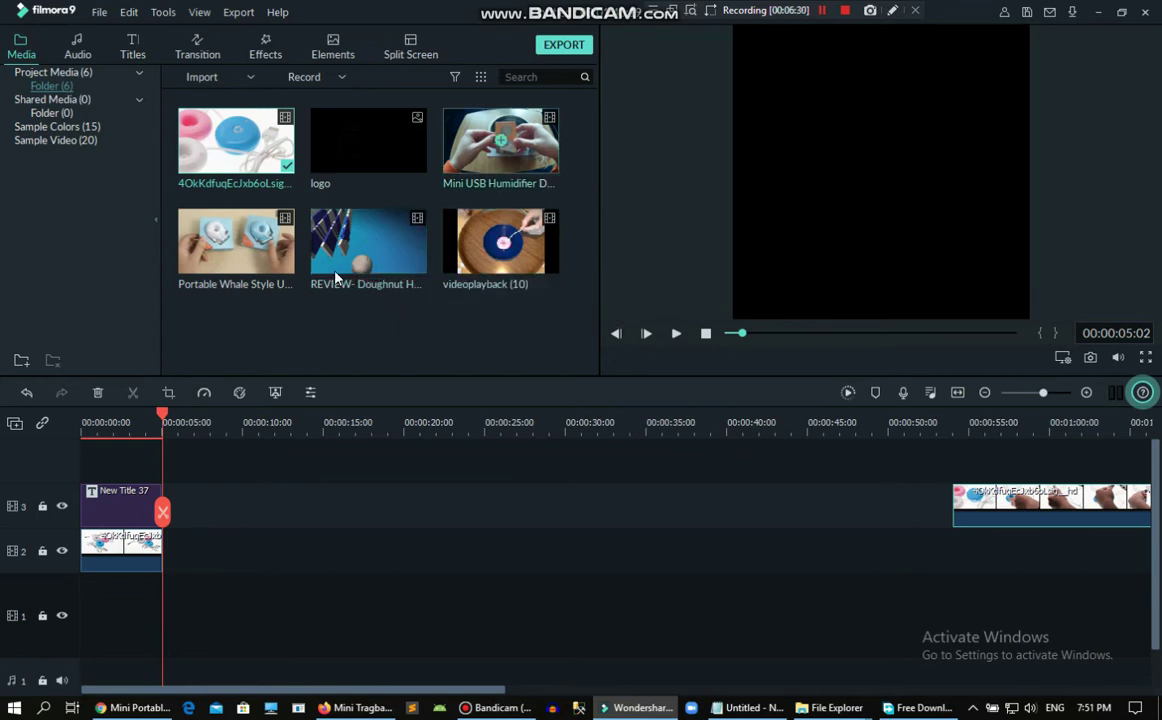
left_click_drag(500, 240, 360, 576)
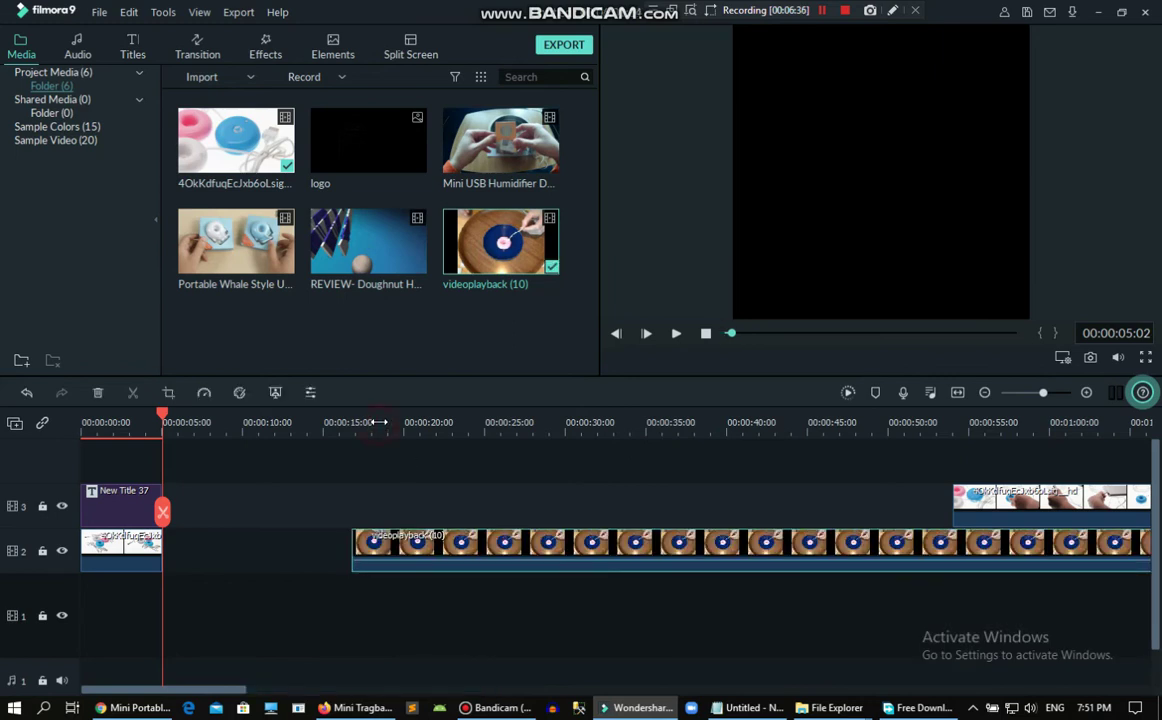
left_click(378, 418)
left_click_drag(378, 414, 426, 421)
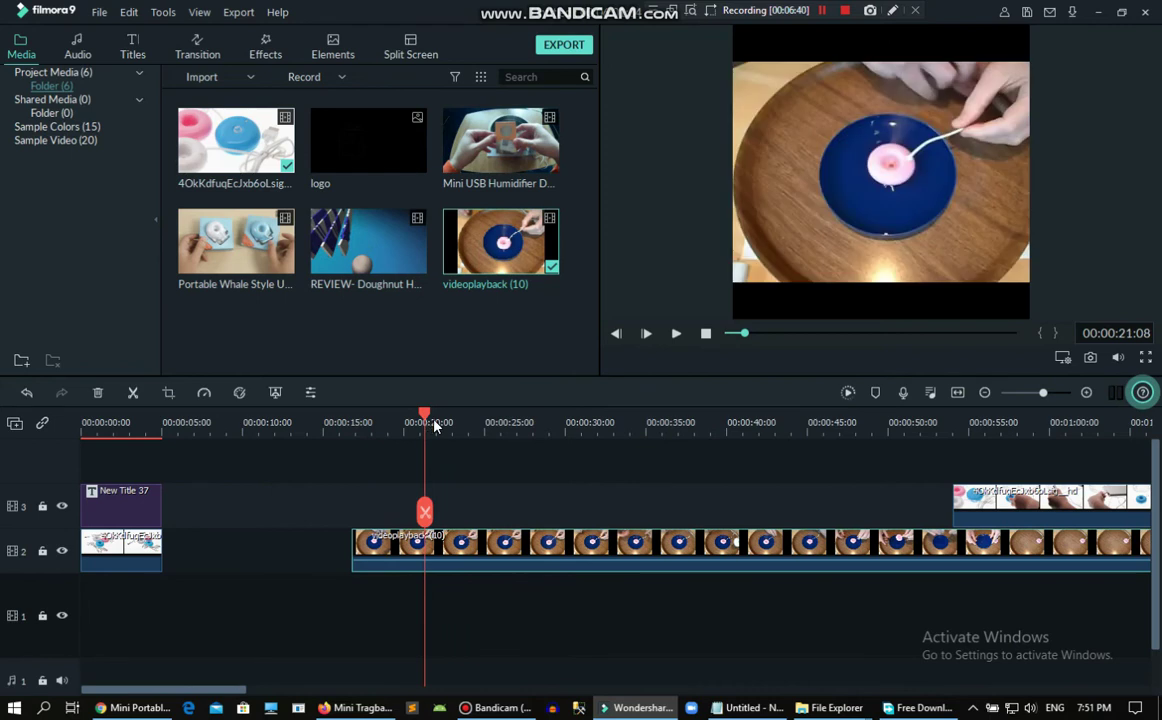
left_click(460, 425)
left_click_drag(501, 430, 368, 428)
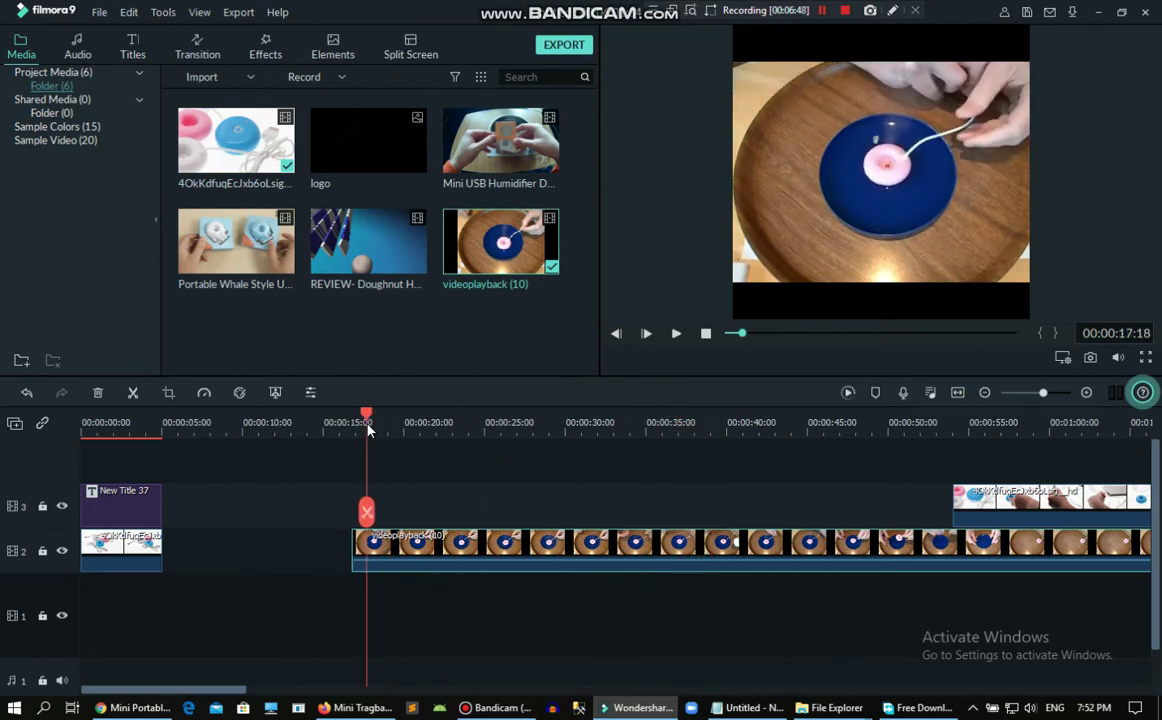
left_click(404, 432)
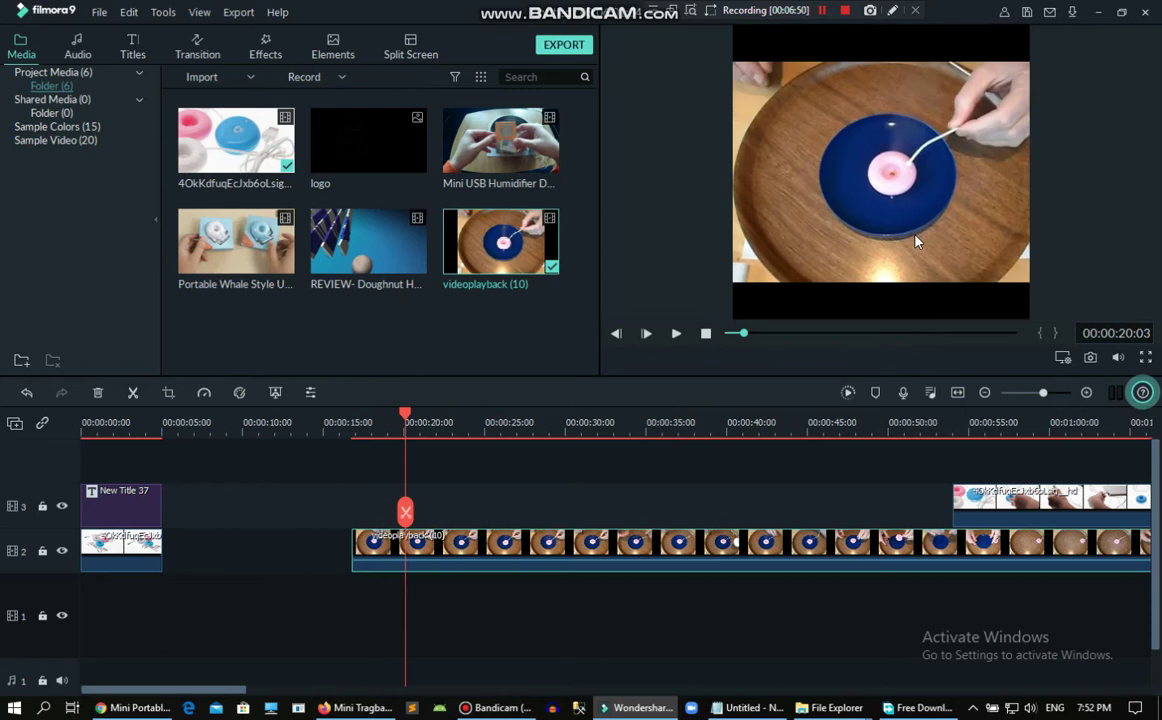
Stretch the videoplayback (10) picture vertically and horizontally so it fills the square frame without black bars
left_click(880, 278)
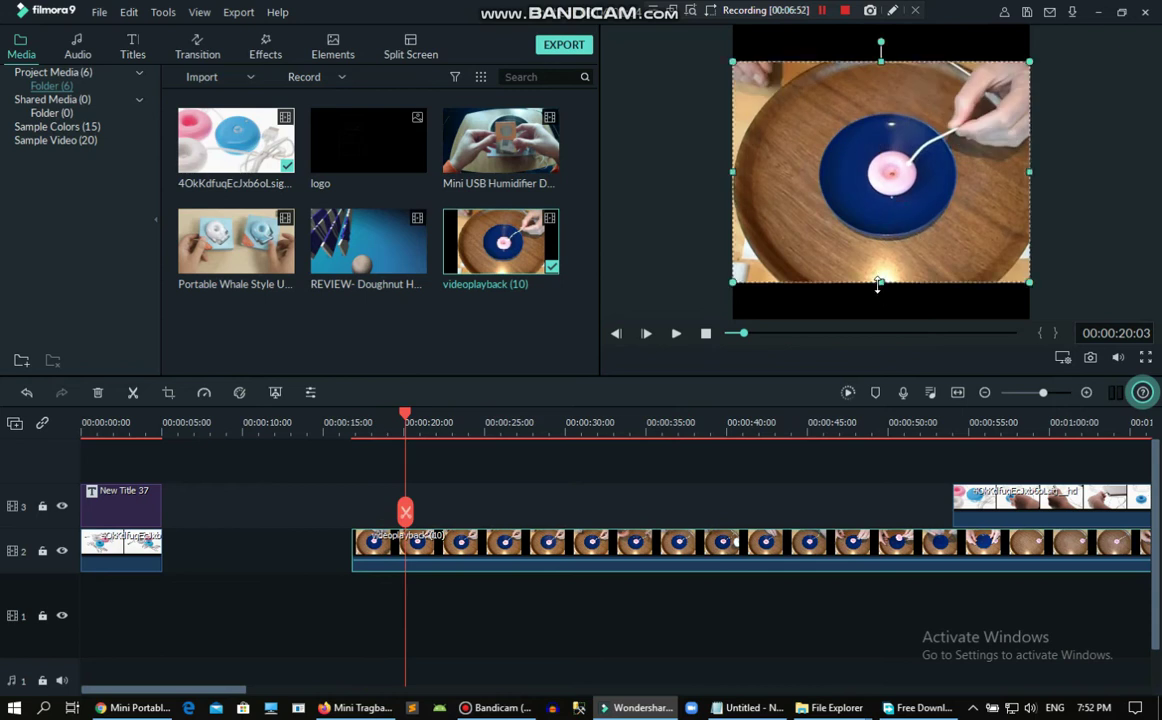
left_click_drag(882, 311, 882, 319)
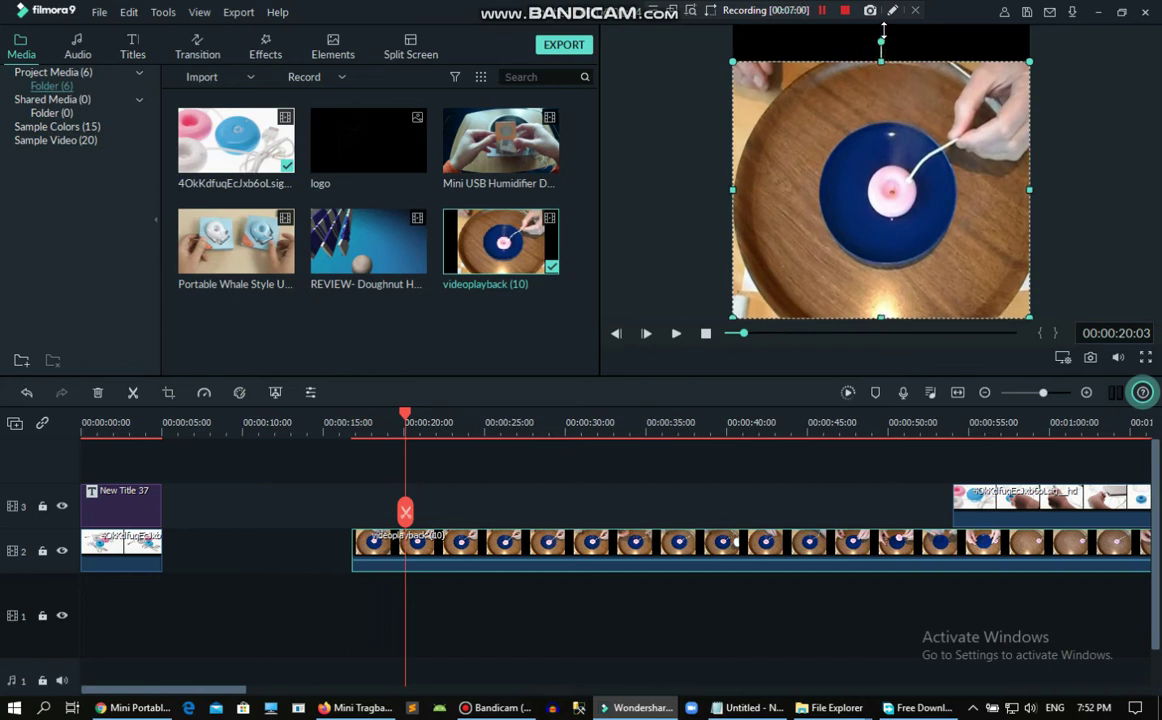
left_click_drag(884, 30, 884, 22)
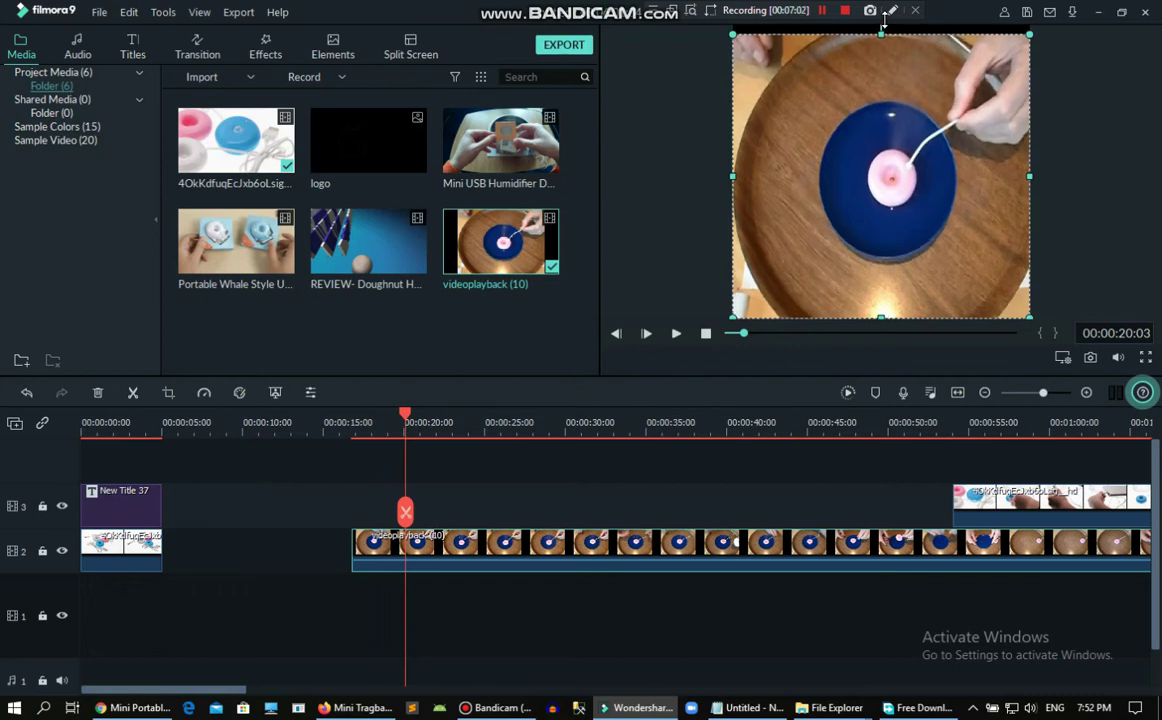
left_click_drag(873, 38, 873, 22)
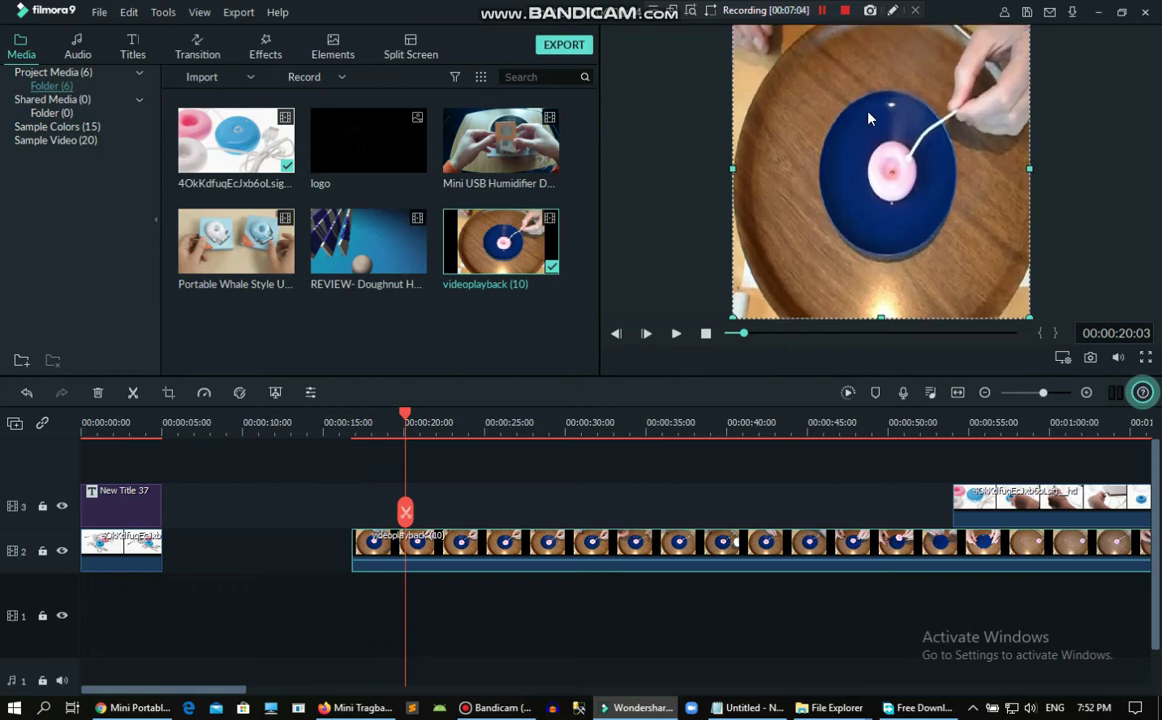
left_click_drag(733, 168, 733, 162)
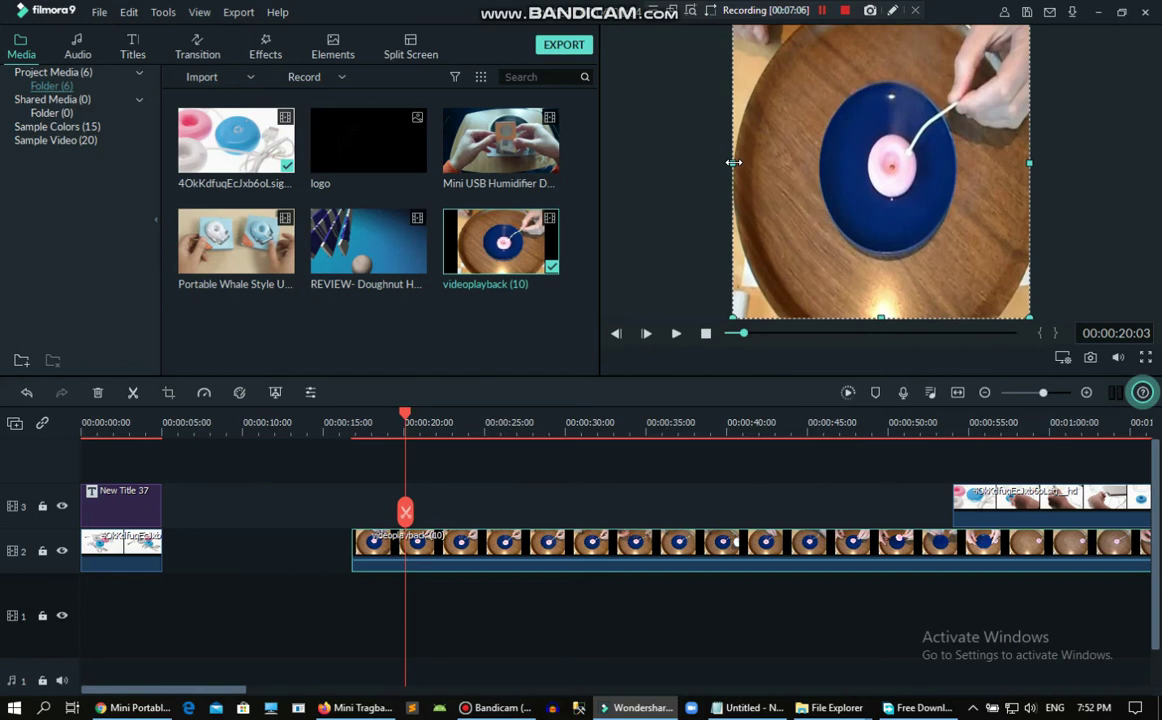
left_click_drag(1013, 164, 1102, 162)
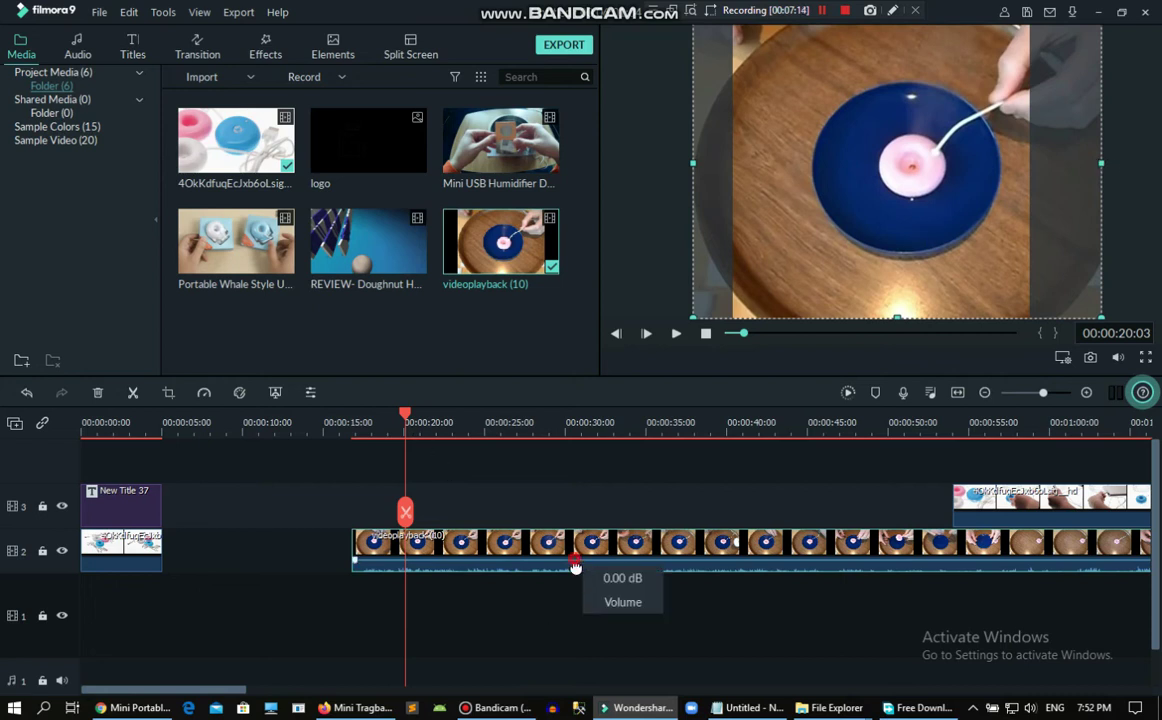
Scan the videoplayback (10) footage up to about 00:02:11 for a usable section
left_click(410, 410)
left_click_drag(407, 417, 592, 450)
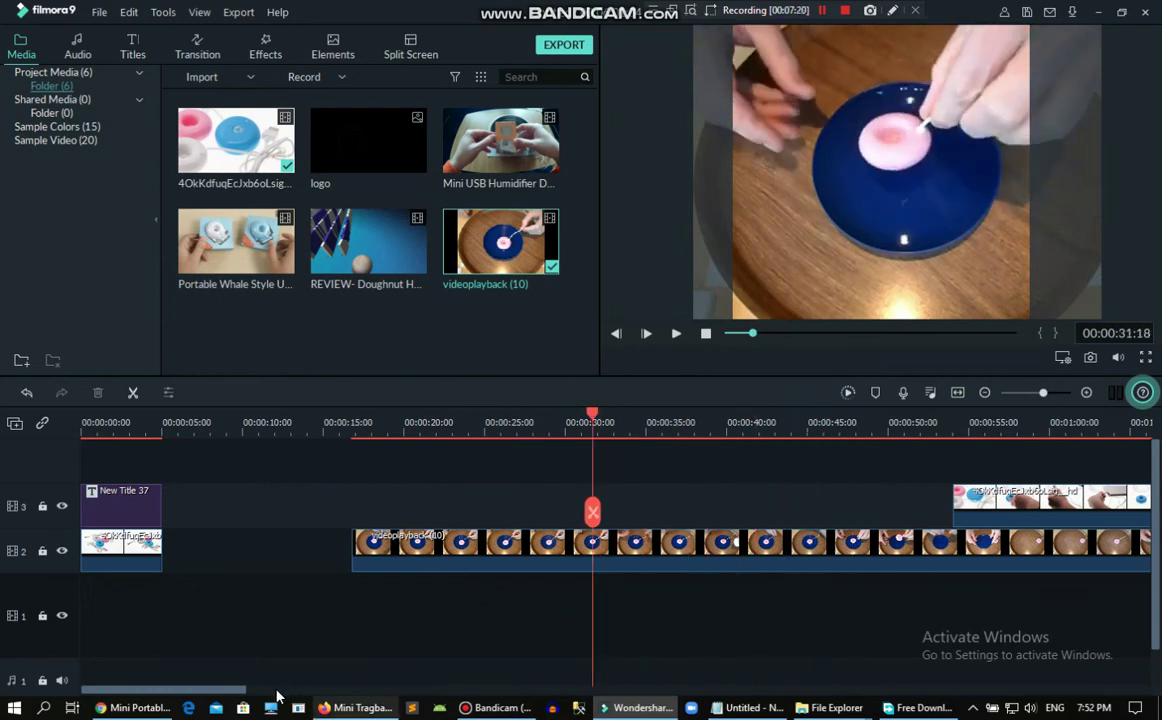
scroll(230, 640, "right", 3)
left_click_drag(422, 703, 428, 703)
left_click(862, 420)
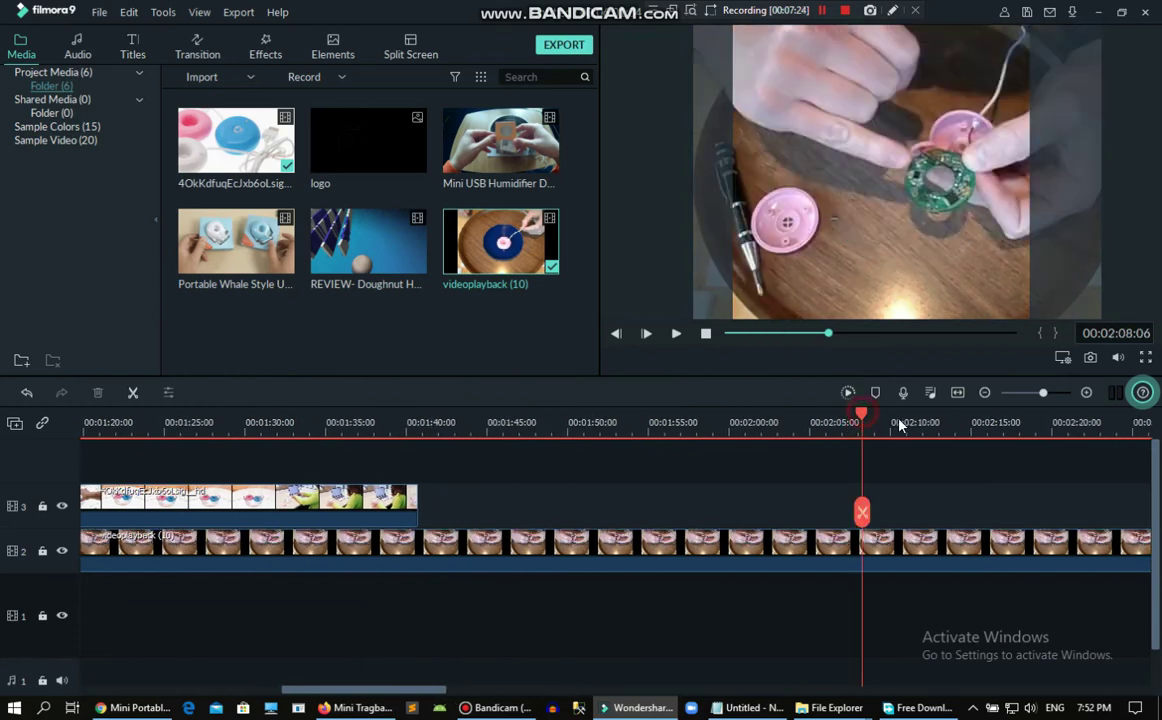
left_click(910, 421)
Shift the videoplayback (10) clip to about 00:01:02 and put the main clip's remainder back on track 2 directly after its first part
left_click_drag(387, 690, 166, 687)
left_click_drag(950, 505, 330, 550)
left_click_drag(456, 557, 459, 508)
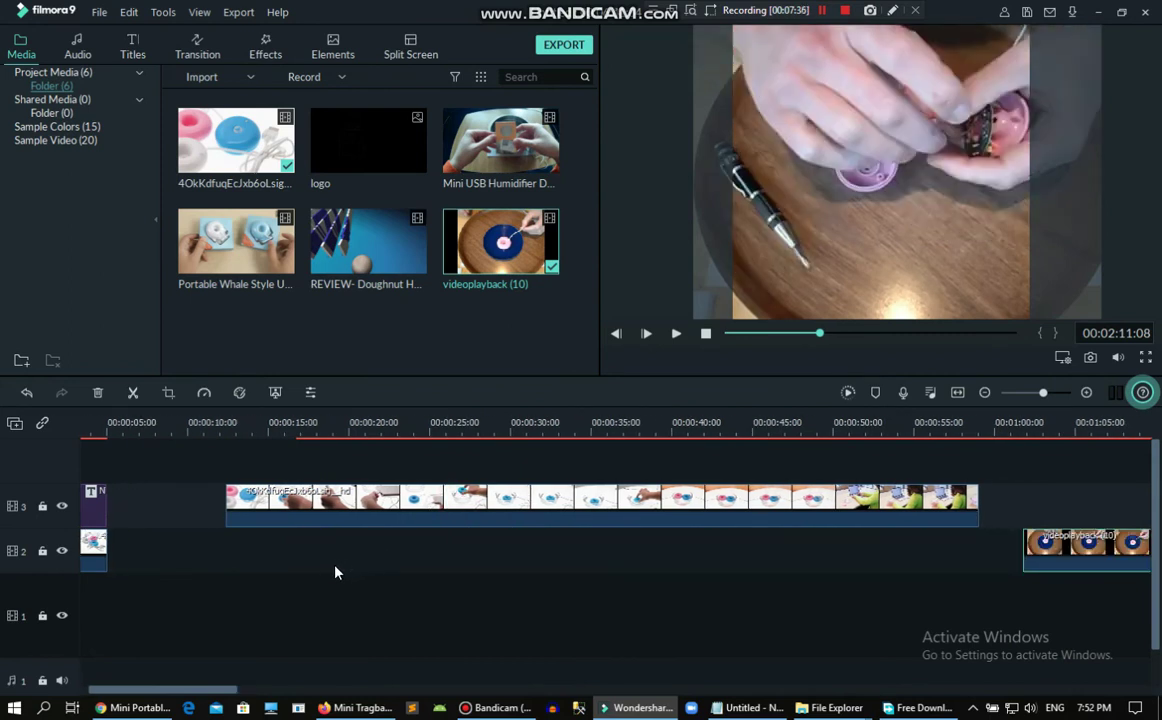
left_click_drag(304, 500, 202, 558)
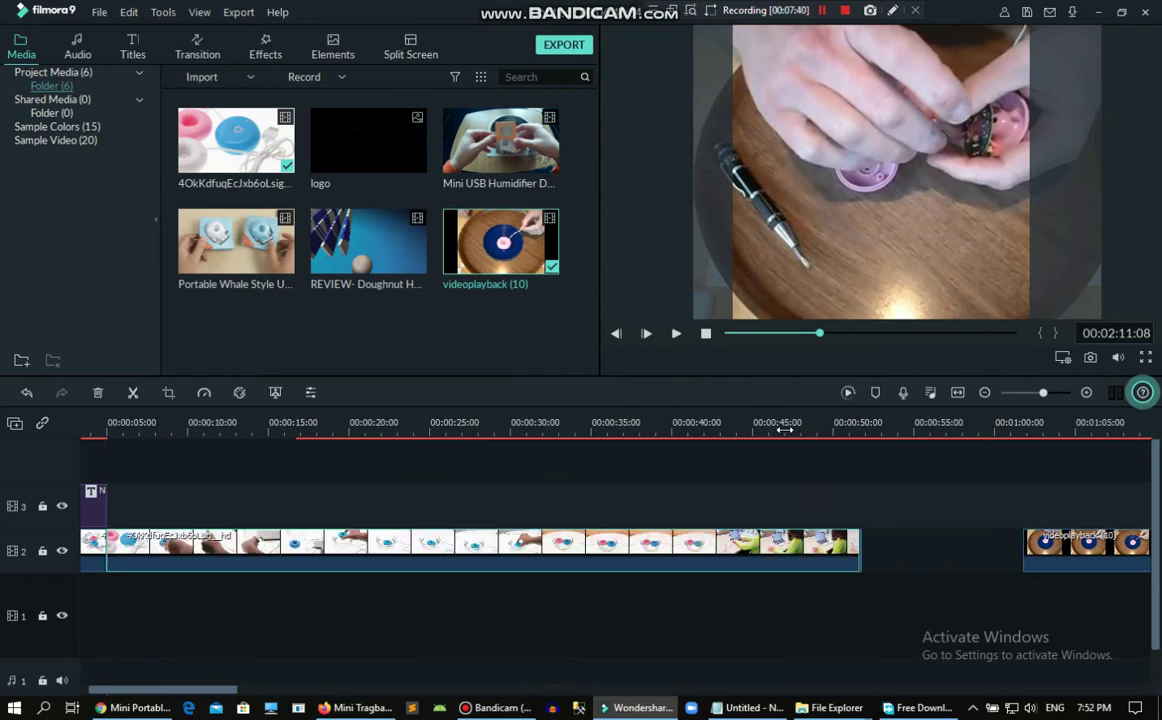
Split the videoplayback (10) clip at 00:01:43:00 and 00:01:48:11, and move the cut-out section to track 4
left_click(133, 56)
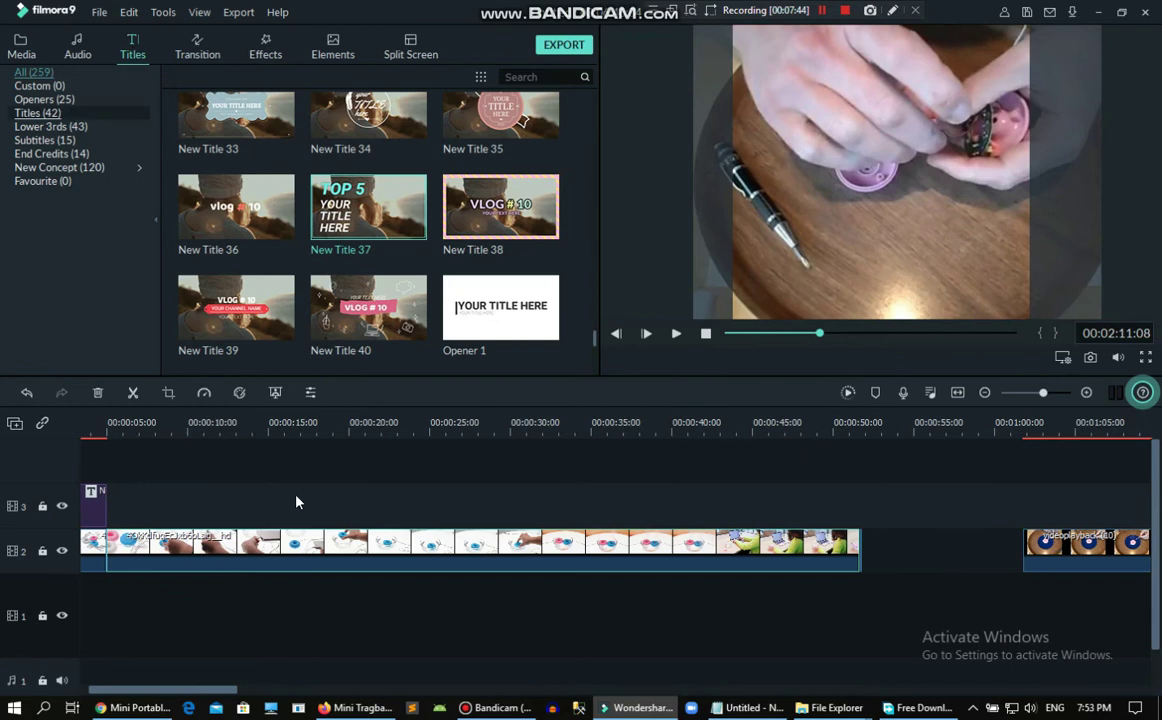
left_click_drag(233, 690, 386, 690)
left_click(618, 423)
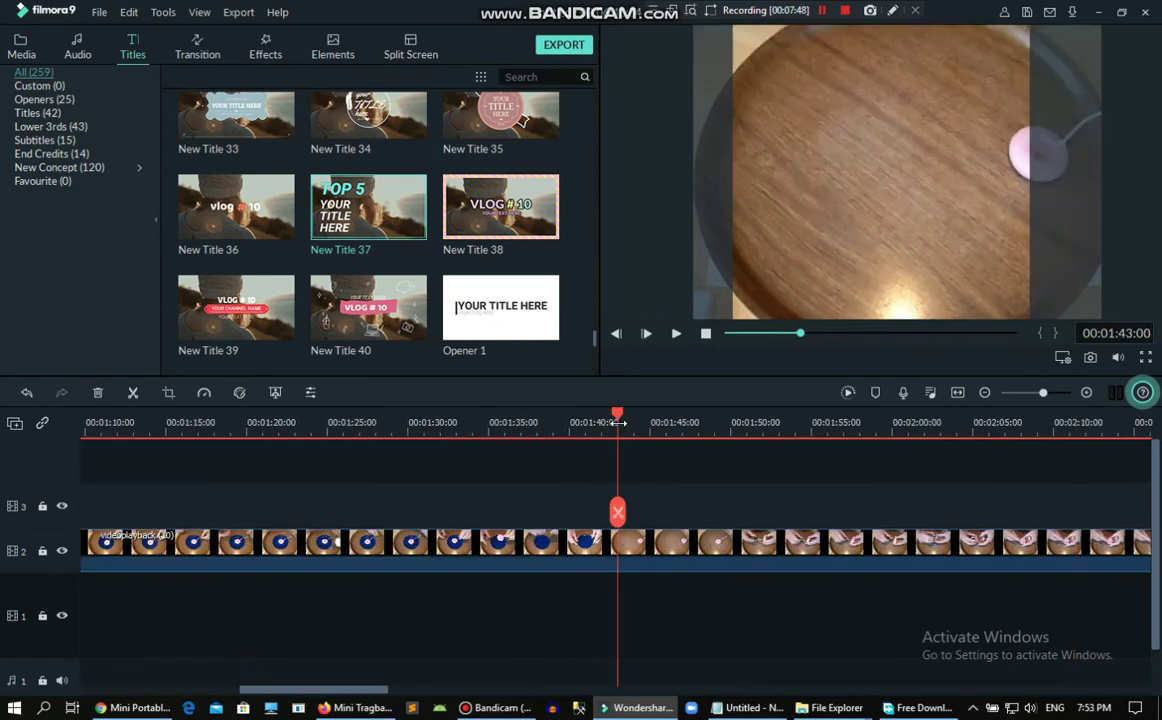
left_click(617, 512)
left_click_drag(645, 422, 670, 515)
left_click(706, 512)
left_click_drag(509, 498, 330, 505)
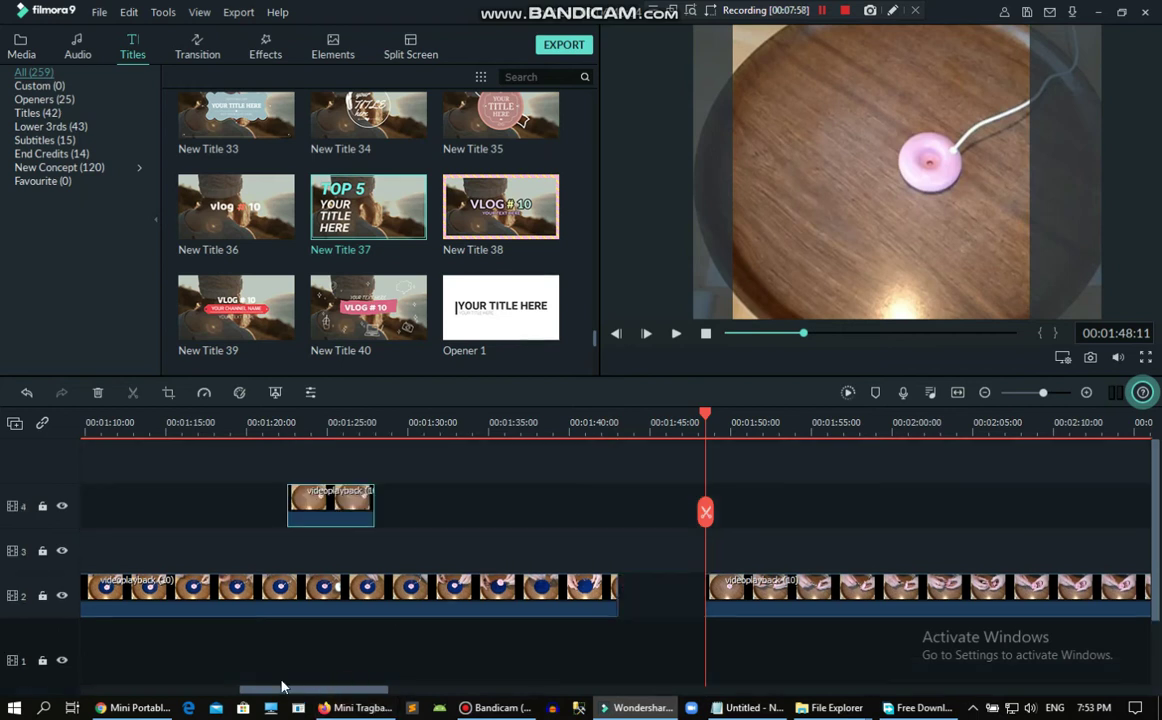
Place the cut-out videoplayback (10) section on track 2 directly after the end of the main clip
left_click_drag(338, 690, 411, 688)
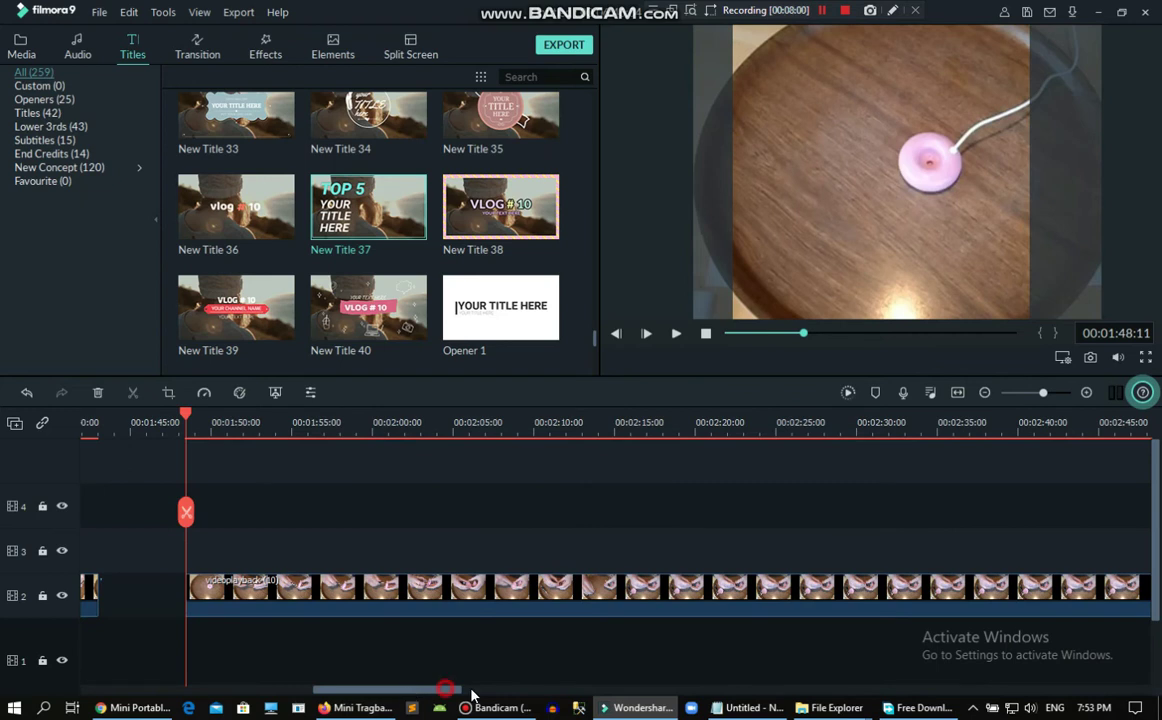
scroll(408, 692, "down", 10)
scroll(400, 700, "up", 15)
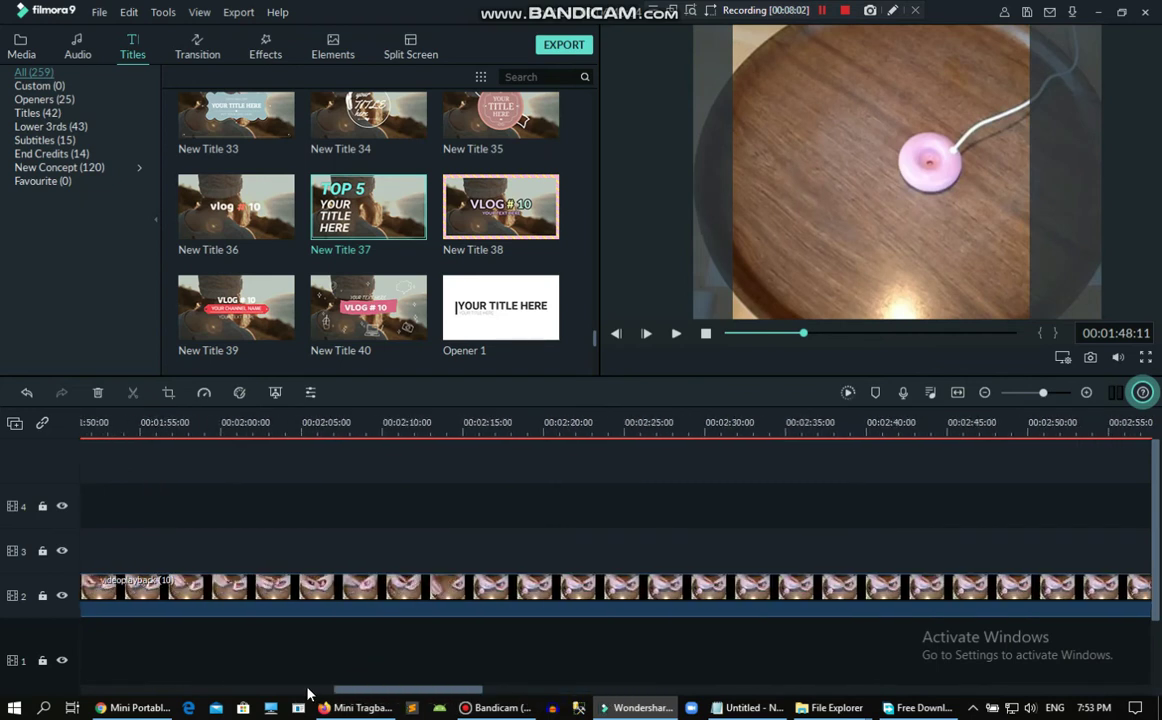
left_click_drag(670, 505, 197, 694)
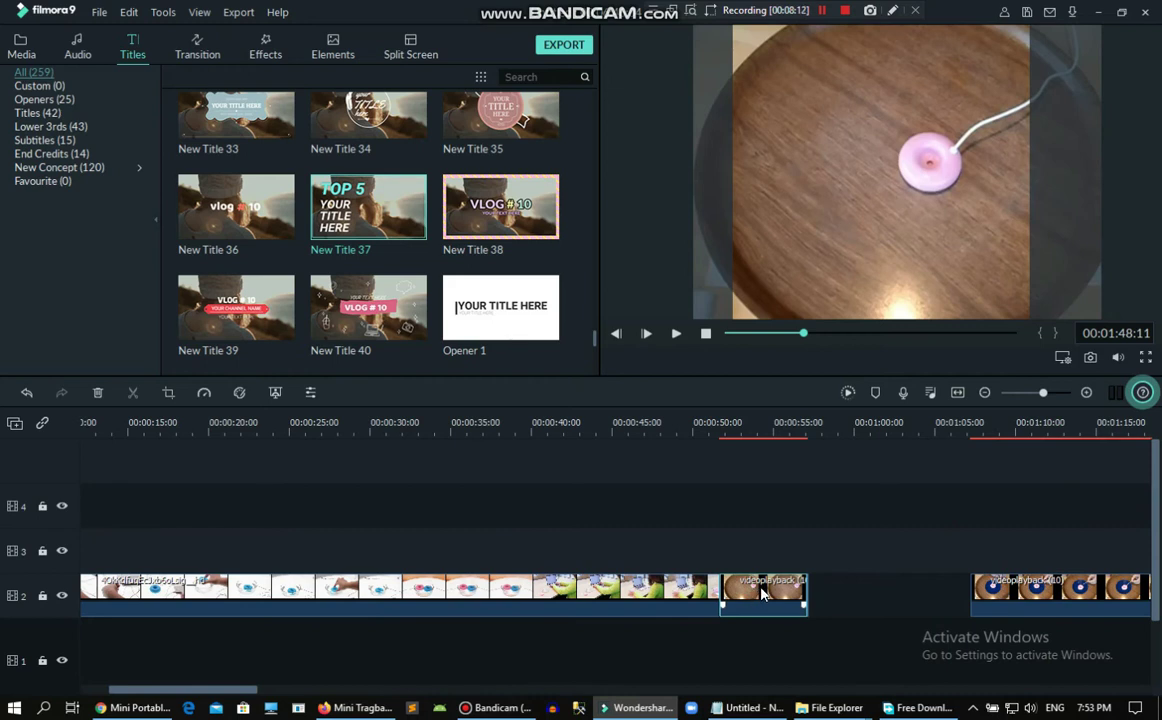
Lower the opacity of the closing videoplayback (10) section on track 2 to about 61%
double_click(759, 590)
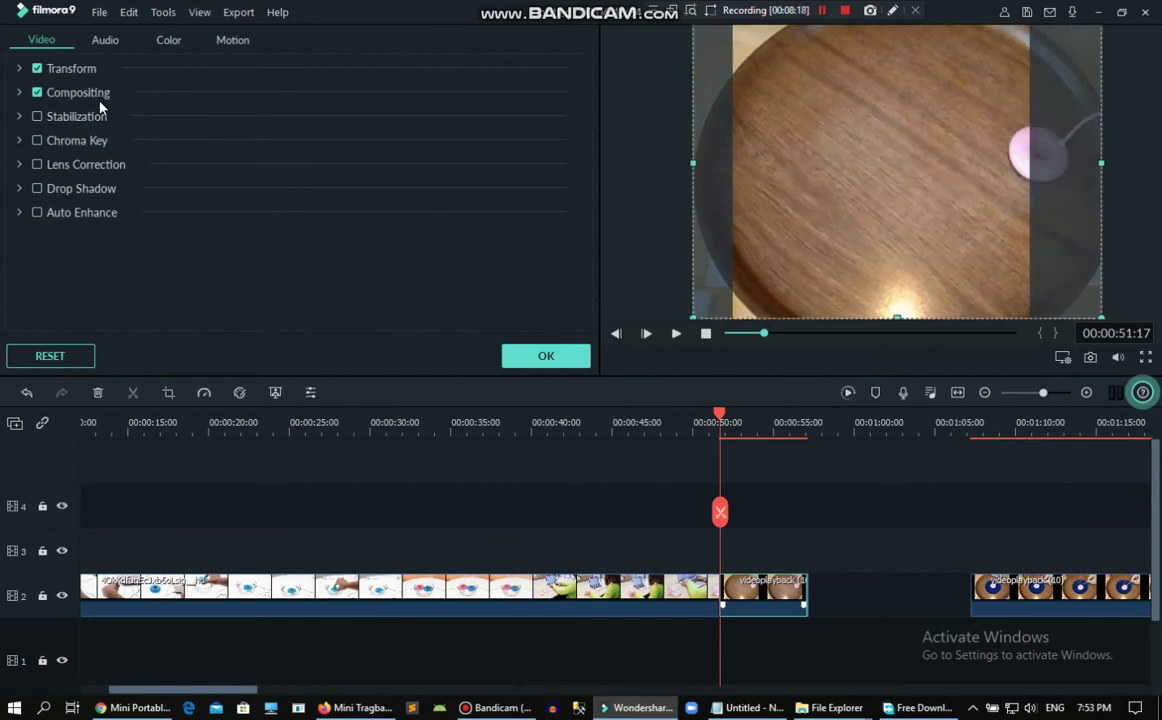
left_click(20, 94)
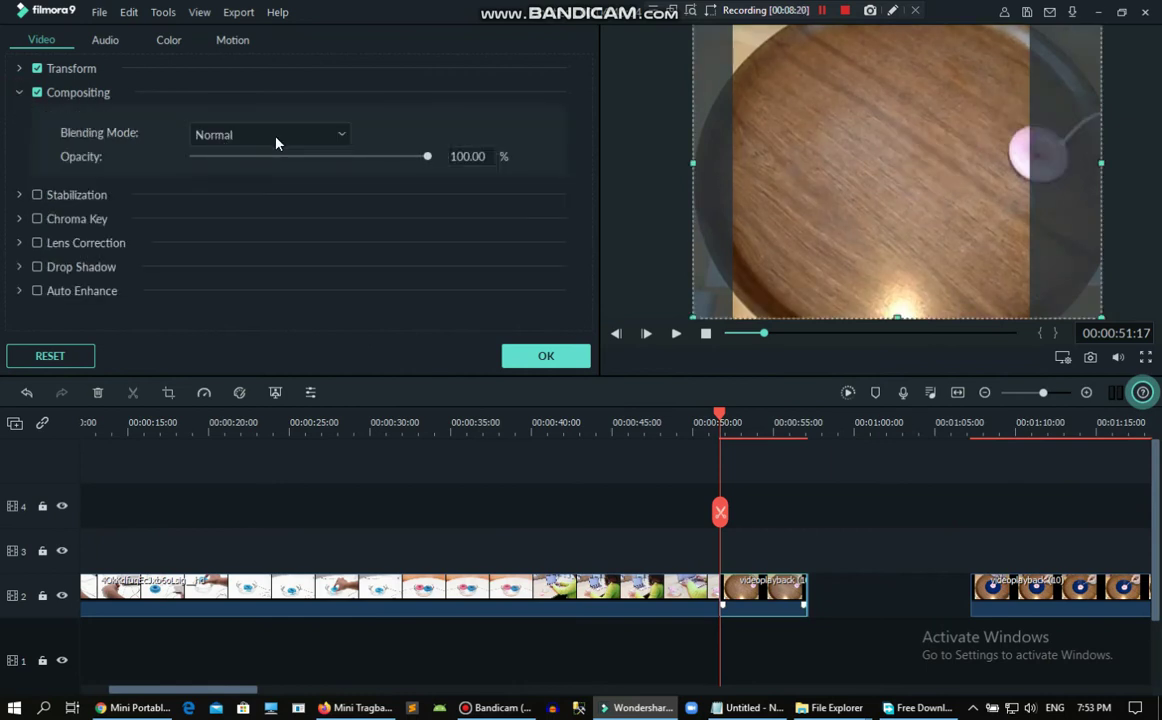
left_click_drag(428, 160, 338, 168)
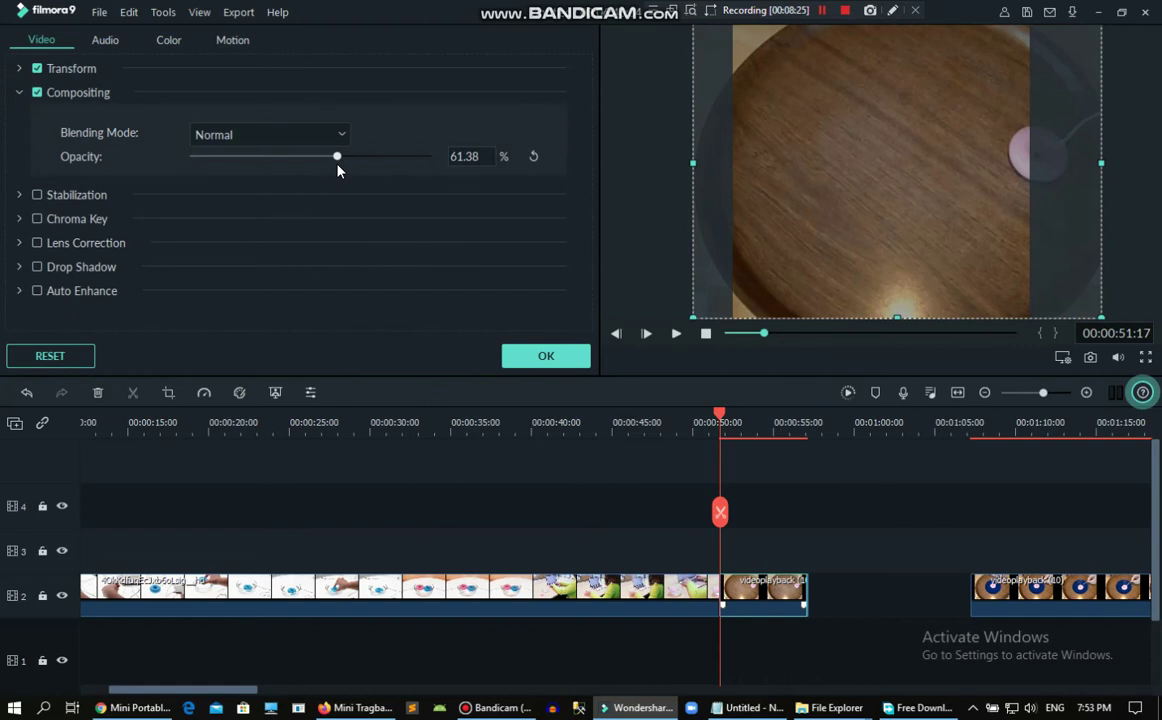
left_click(546, 357)
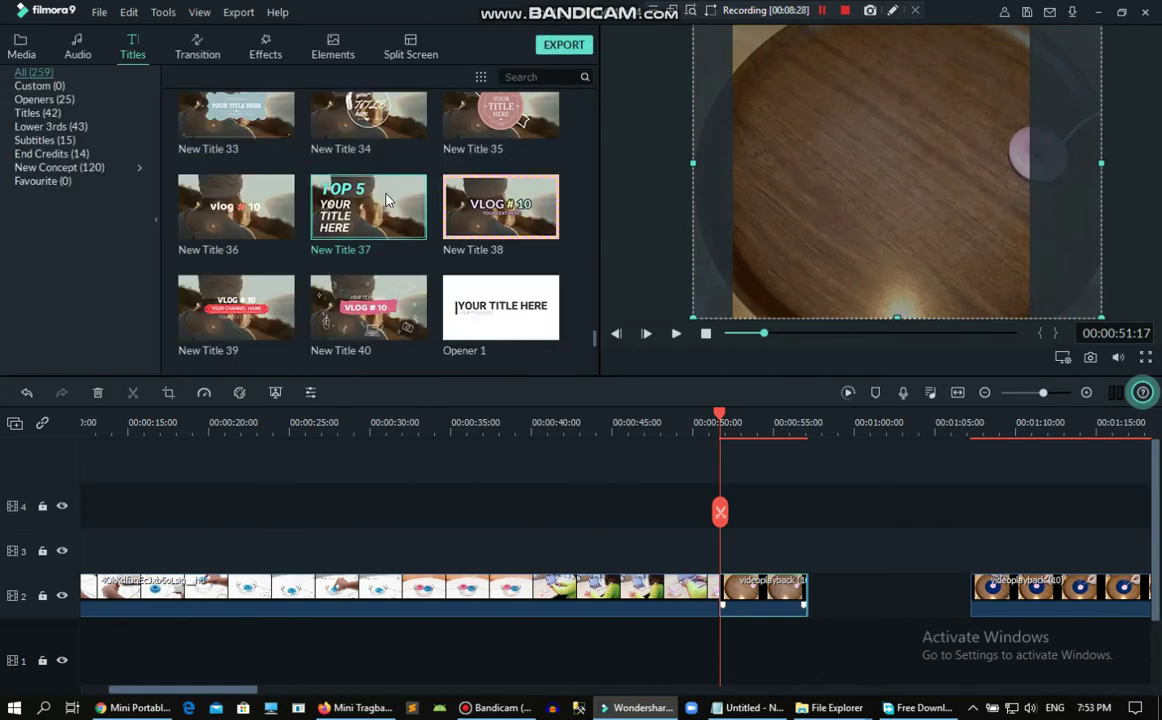
Add the New Title 12 template to track 3, aligned with the start of the closing videoplayback (10) section
scroll(411, 207, "down", 3)
scroll(411, 207, "down", 3)
scroll(448, 244, "up", 12)
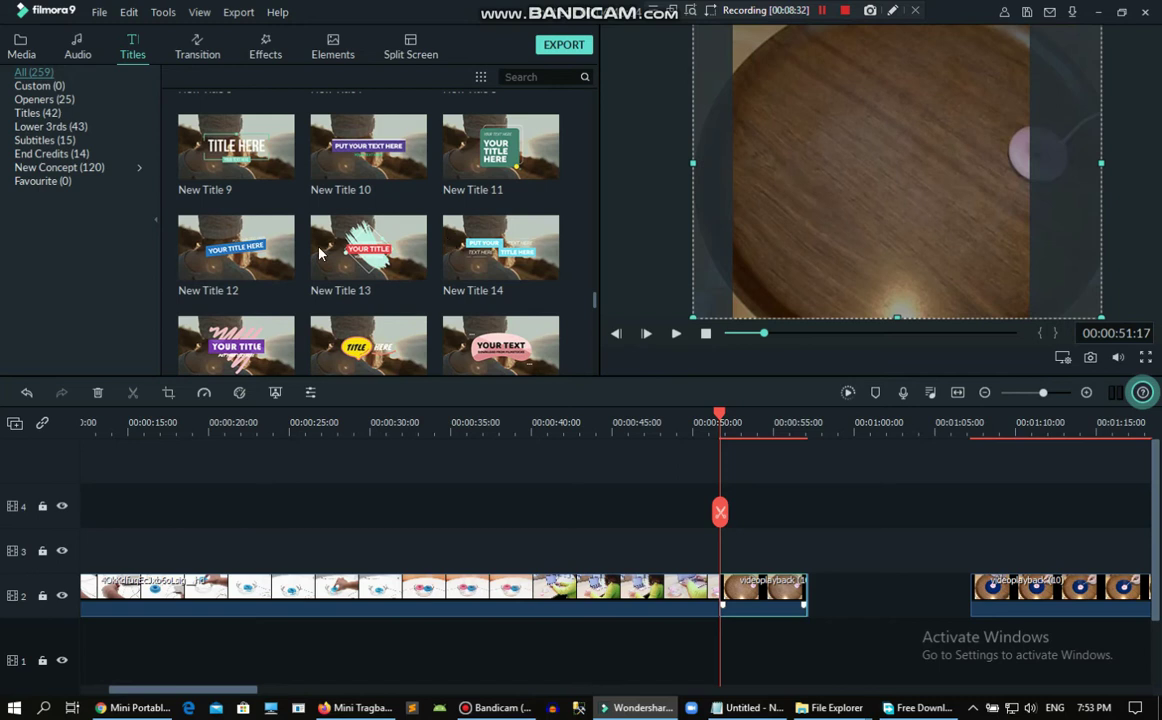
left_click(228, 262)
left_click_drag(211, 250, 727, 548)
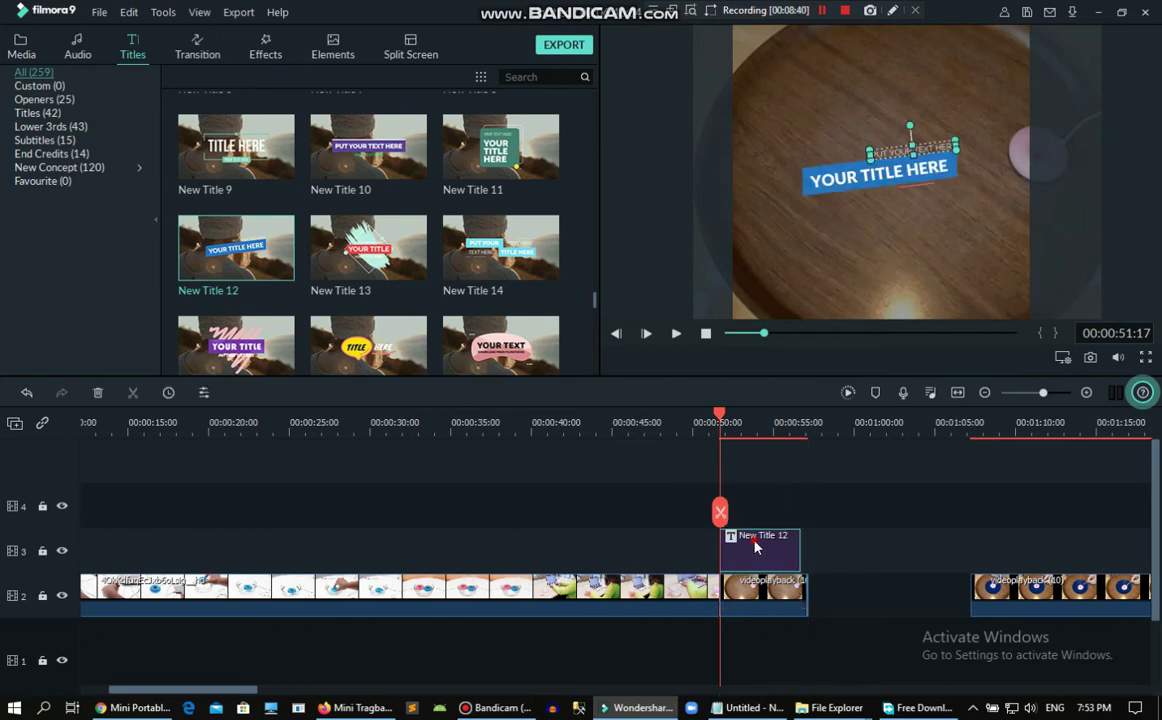
double_click(755, 543)
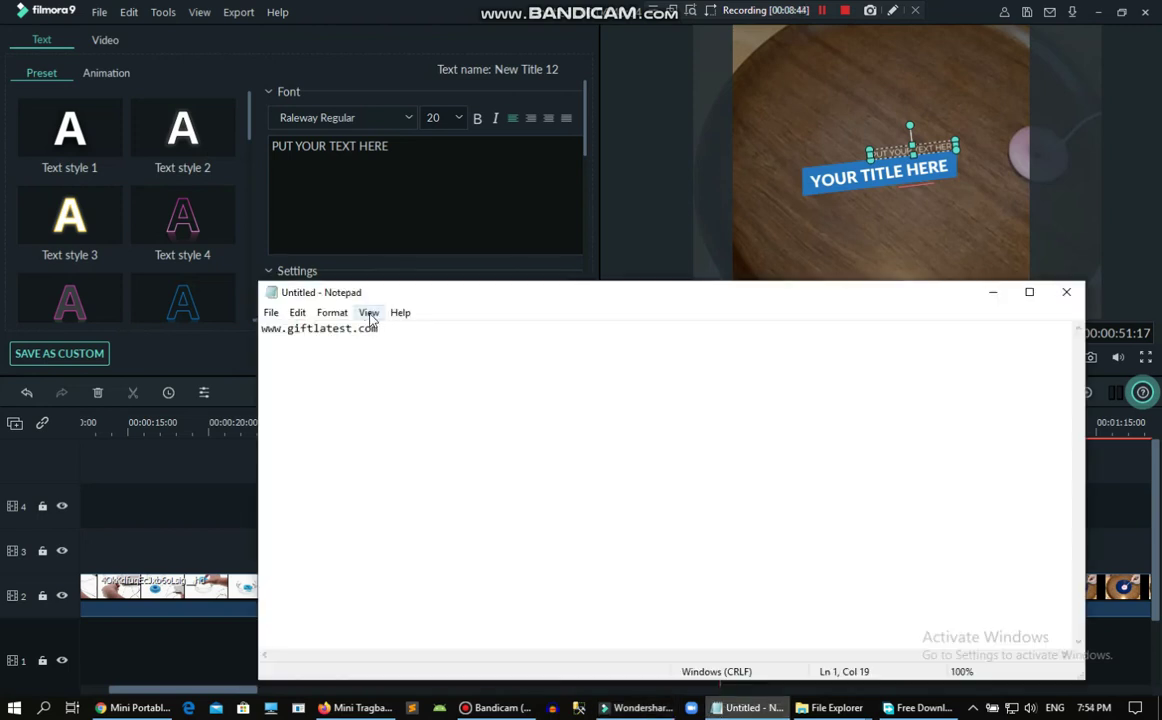
left_click_drag(390, 329, 261, 338)
key("ctrl+c")
left_click(236, 283)
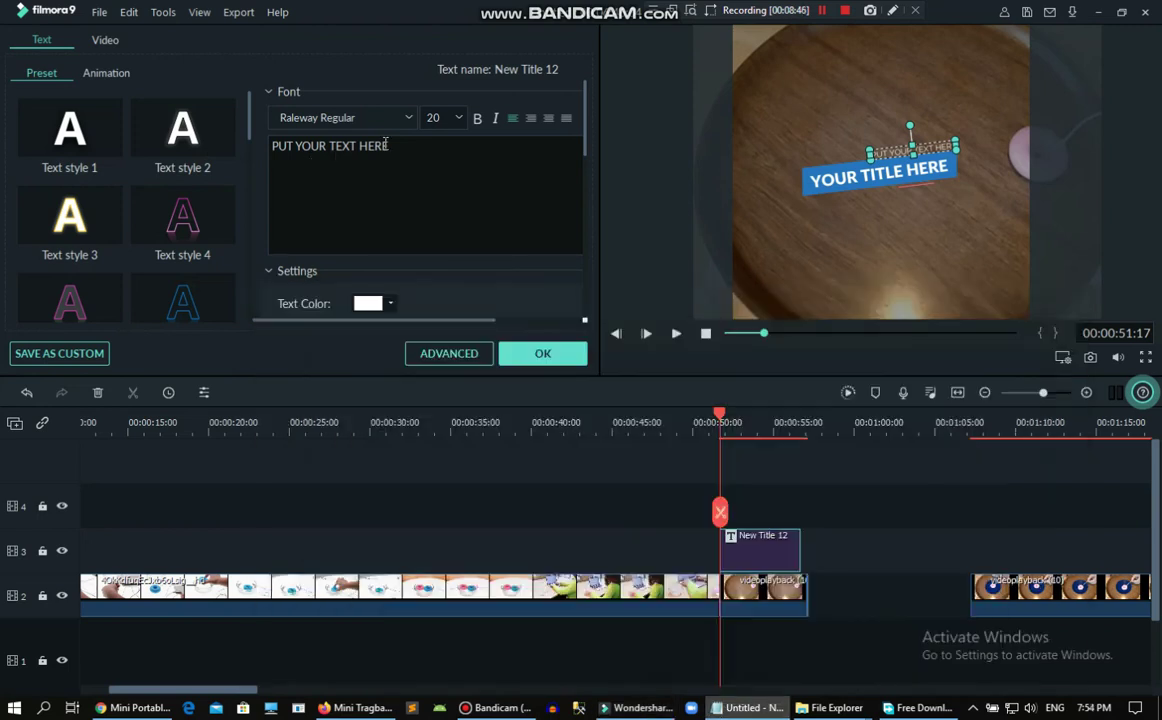
left_click(390, 188)
key("ctrl+a")
key("ctrl+v")
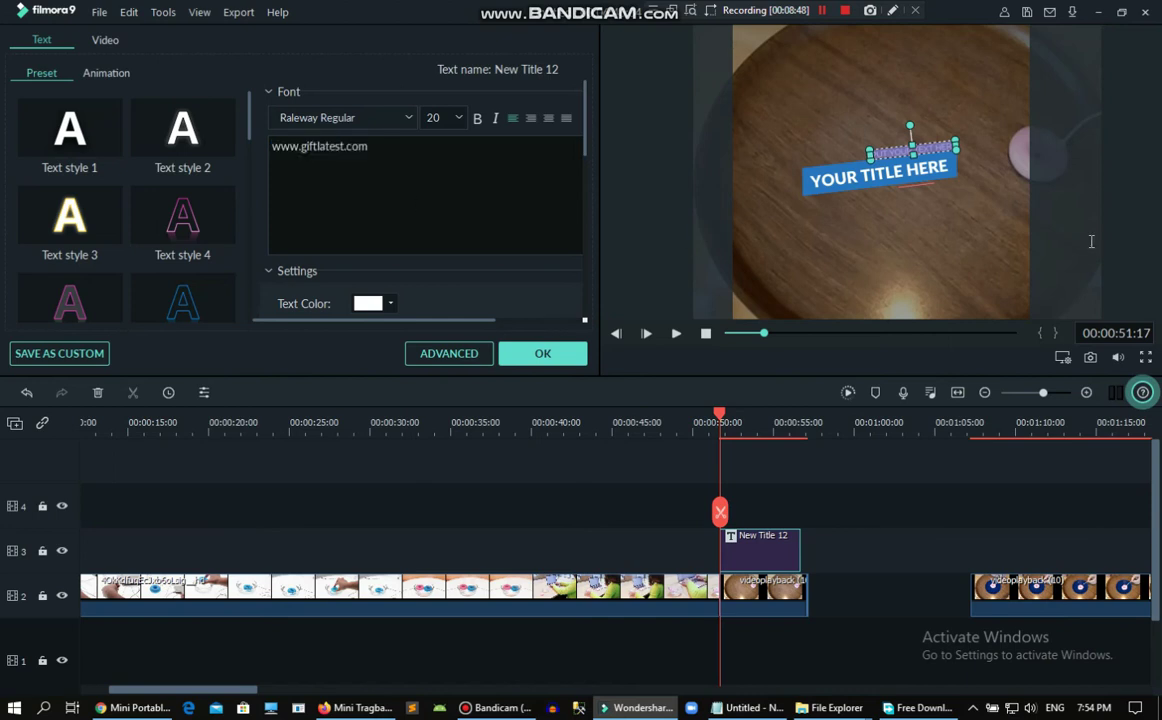
left_click(878, 177)
key("ctrl+a")
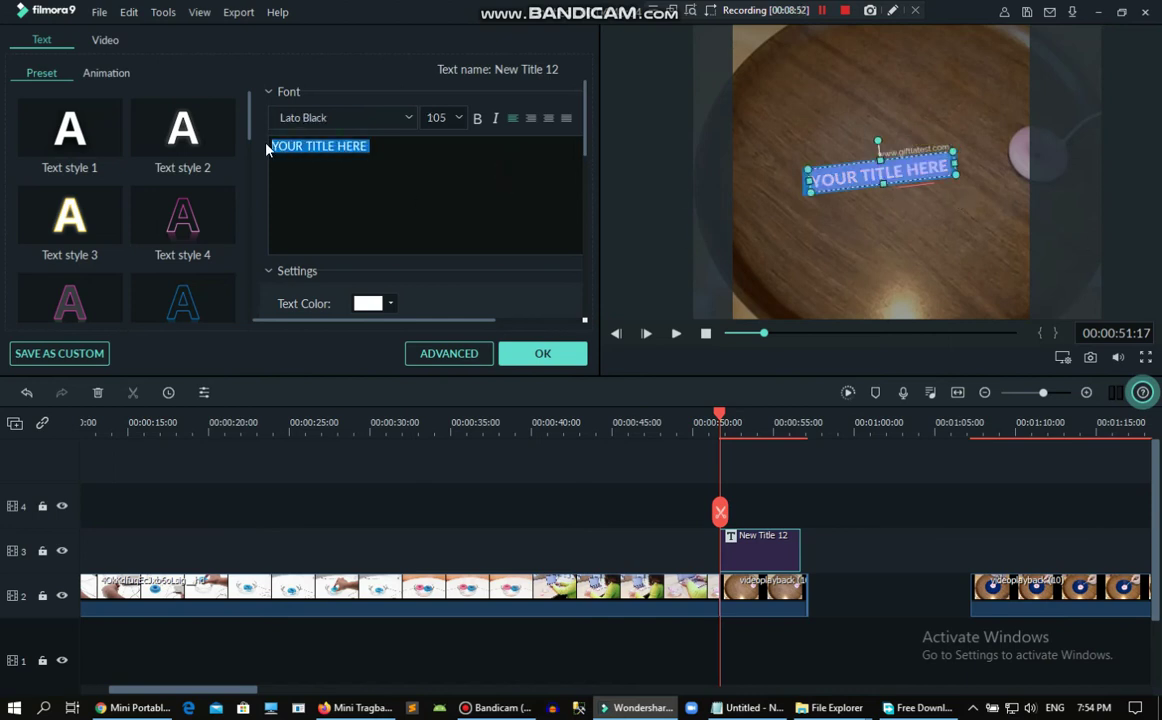
key("ctrl+v")
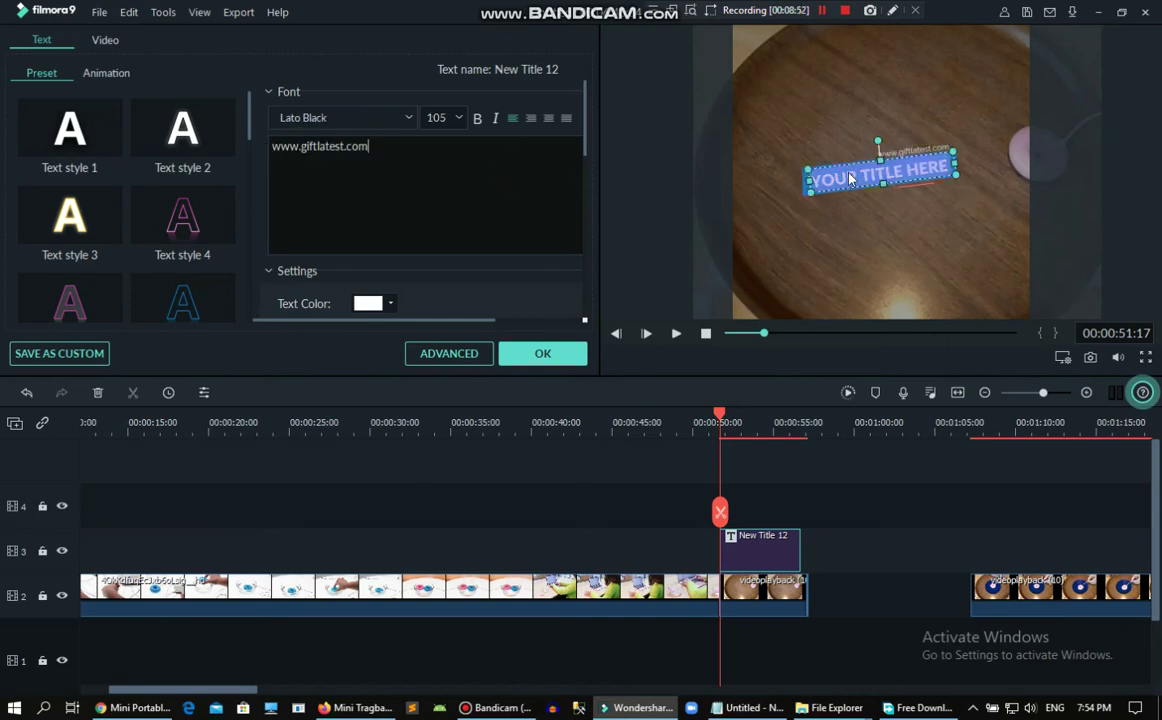
Change the small line above the blue banner to BUY NOW
left_click(920, 153)
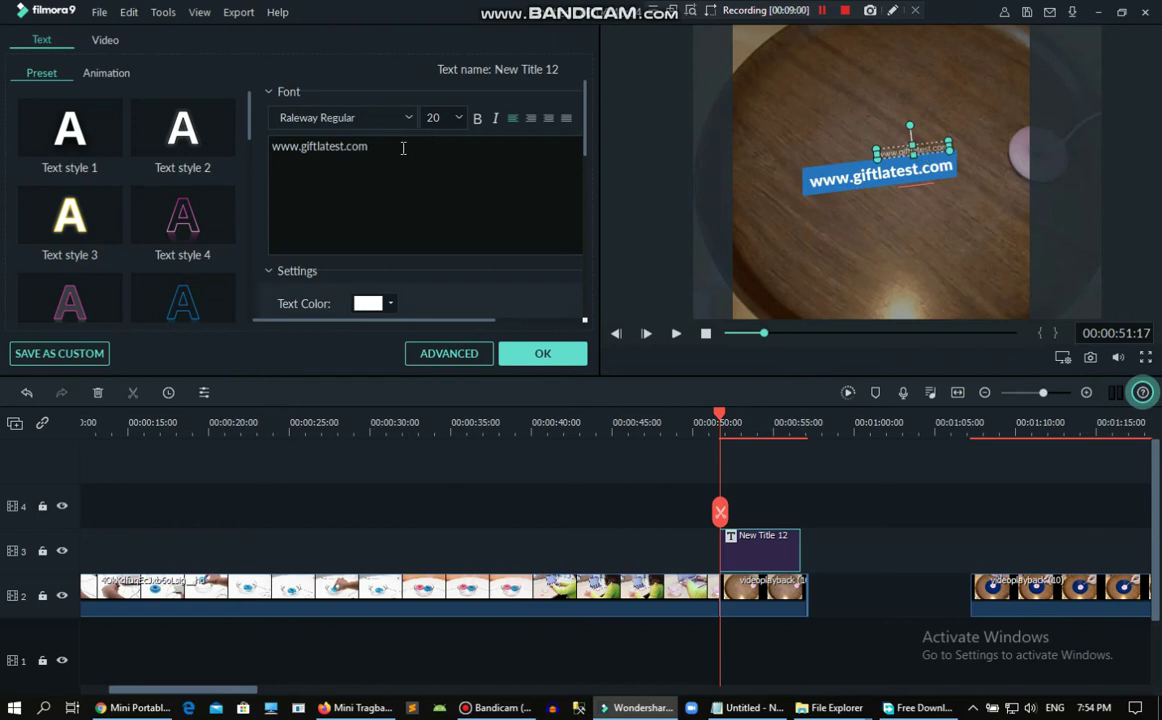
left_click(929, 149)
left_click_drag(366, 146, 211, 148)
type("BUY NOW")
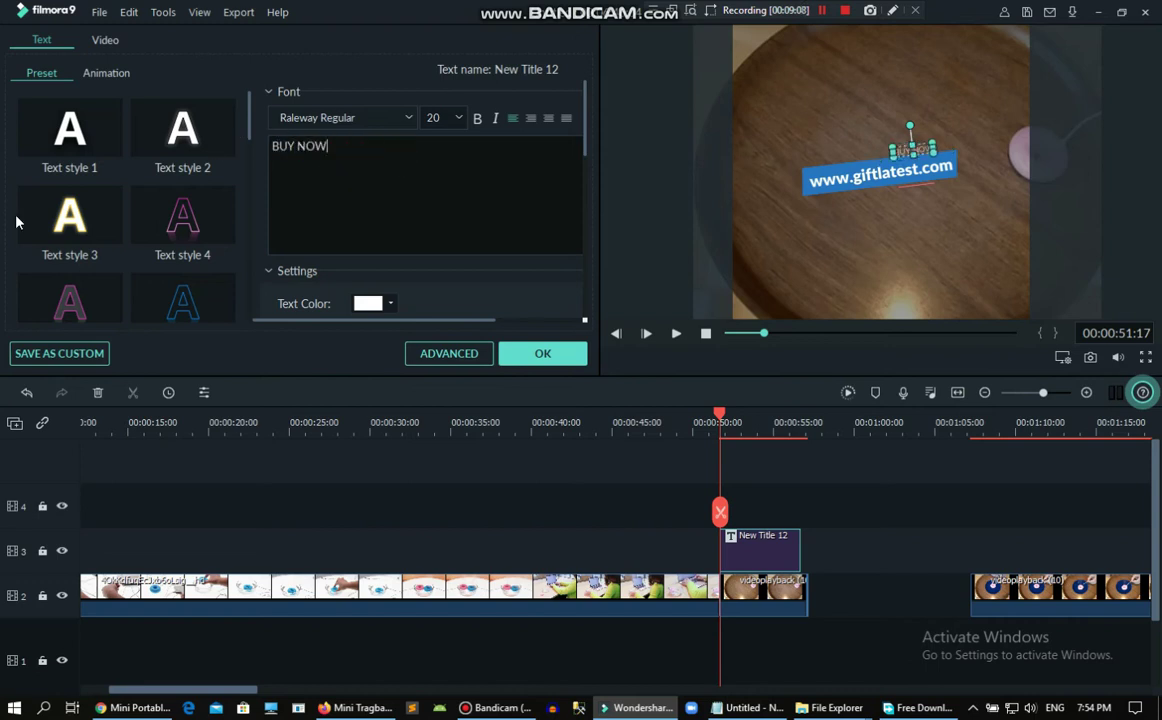
Apply Text style 10 to the BUY NOW line and increase its font size
scroll(185, 180, "down", 3)
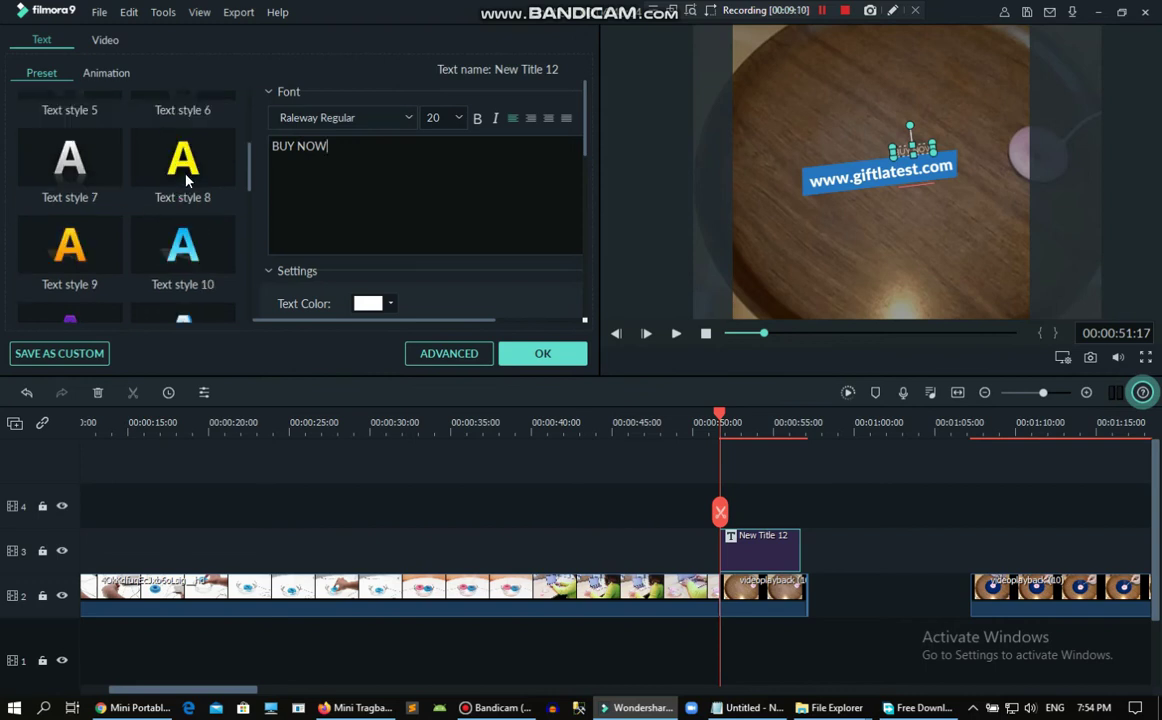
left_click(183, 250)
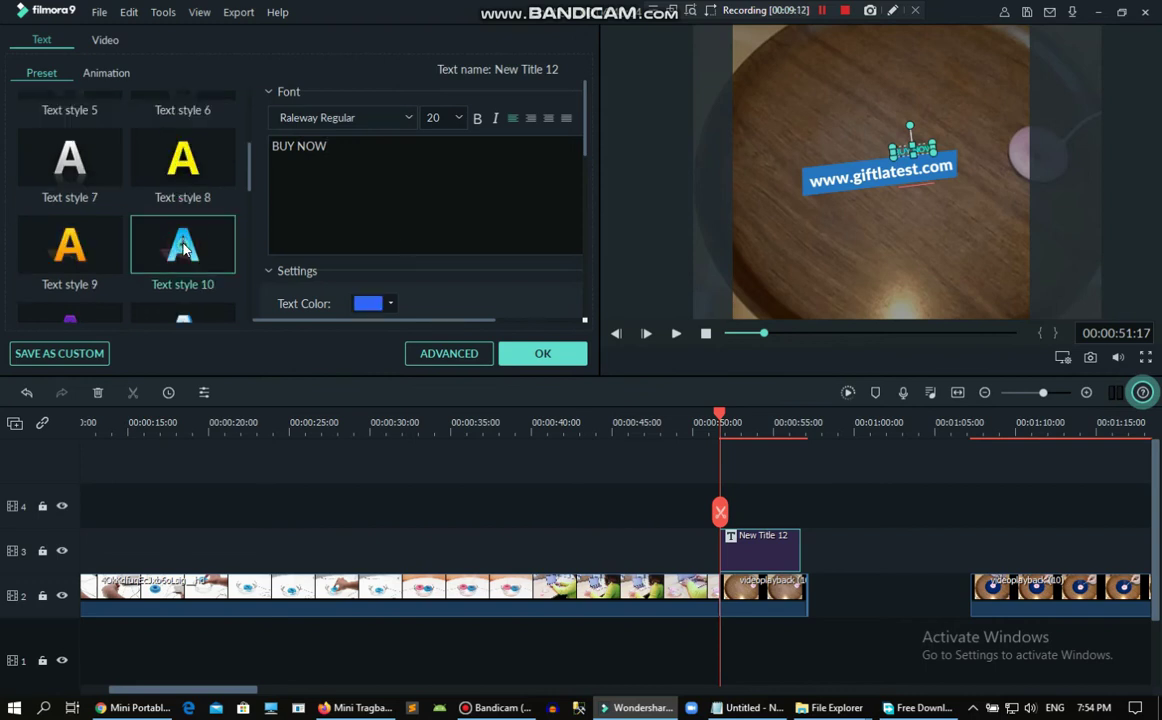
left_click(462, 121)
scroll(446, 187, "down", 3)
left_click(434, 168)
mouse_move(962, 124)
left_mouse_down()
mouse_move(935, 128)
mouse_move(993, 137)
mouse_move(963, 137)
left_mouse_up()
Widen the blue banner at both ends so it extends slightly beyond the web address, and apply the title changes
left_click(886, 244)
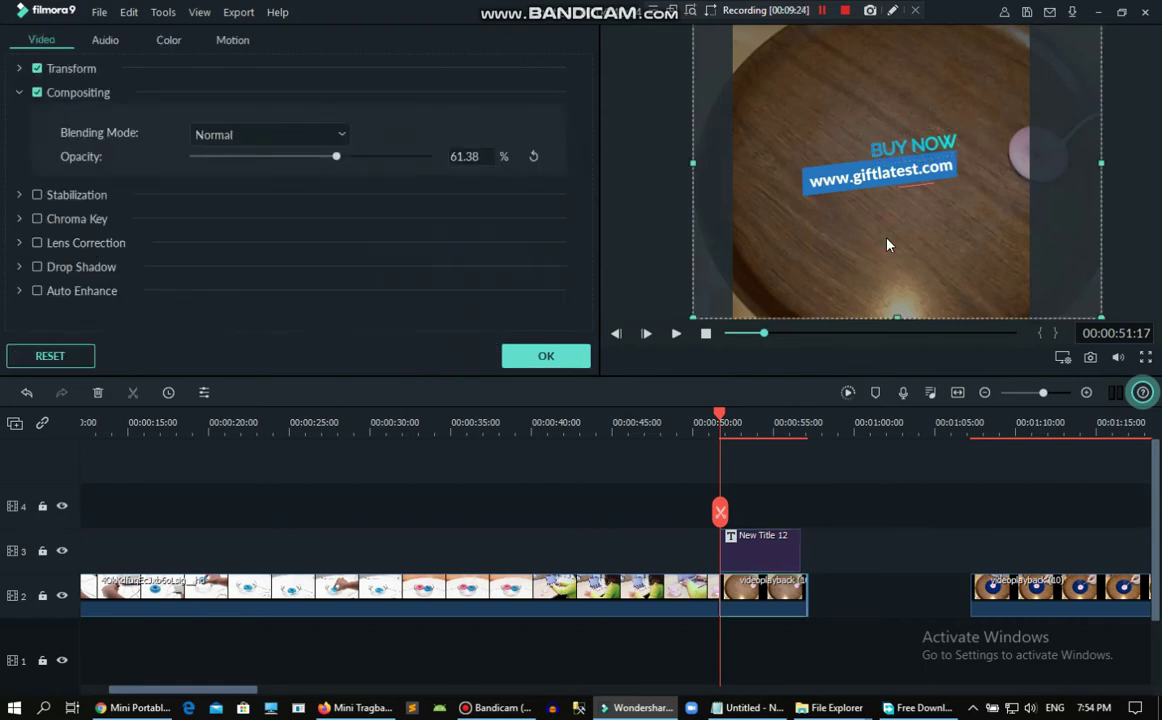
left_click(805, 186)
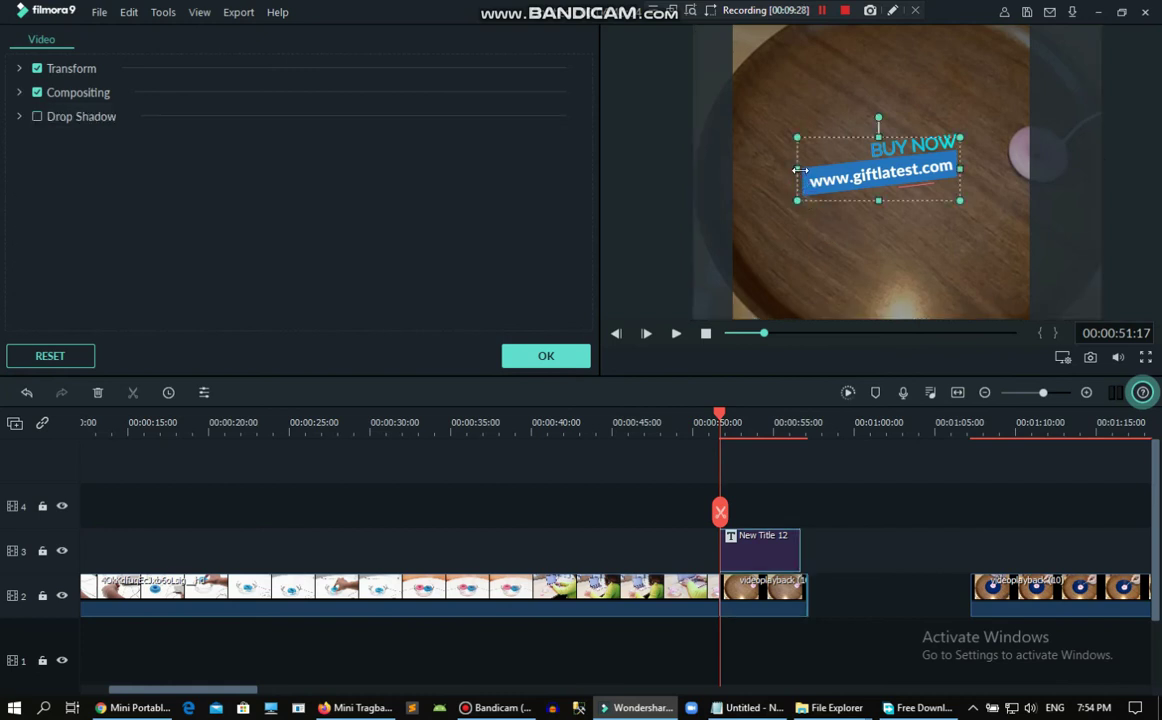
left_click_drag(785, 173, 783, 173)
left_click_drag(782, 201, 796, 207)
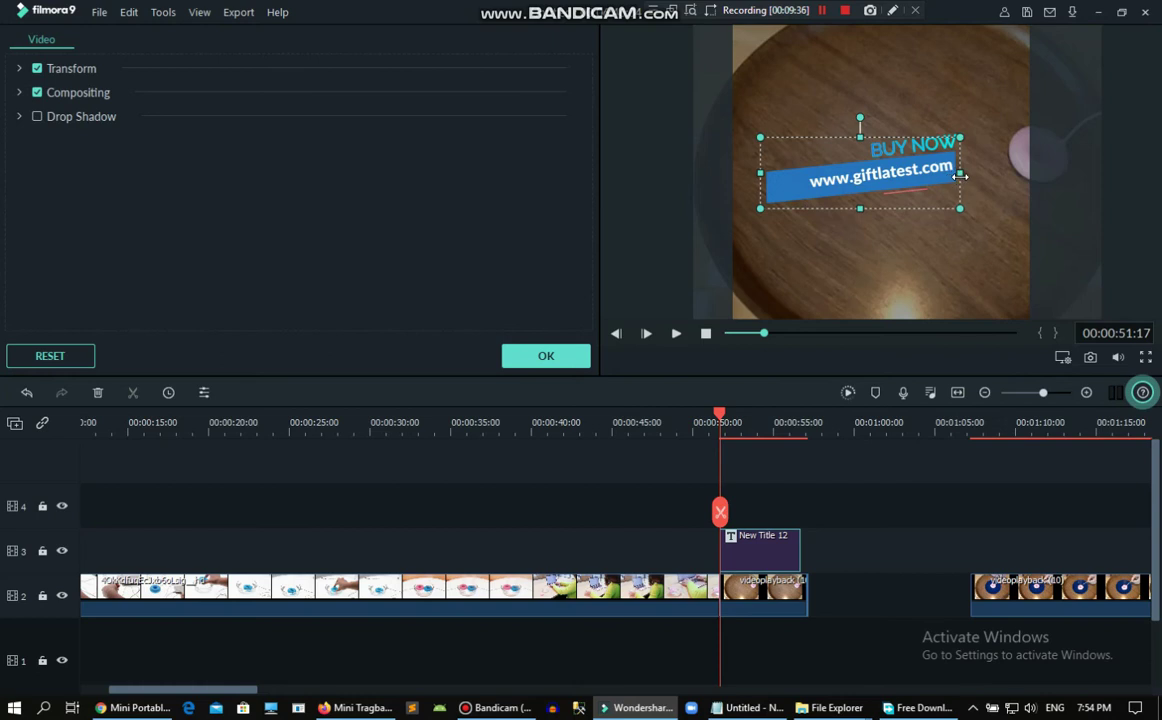
left_click_drag(960, 176, 998, 166)
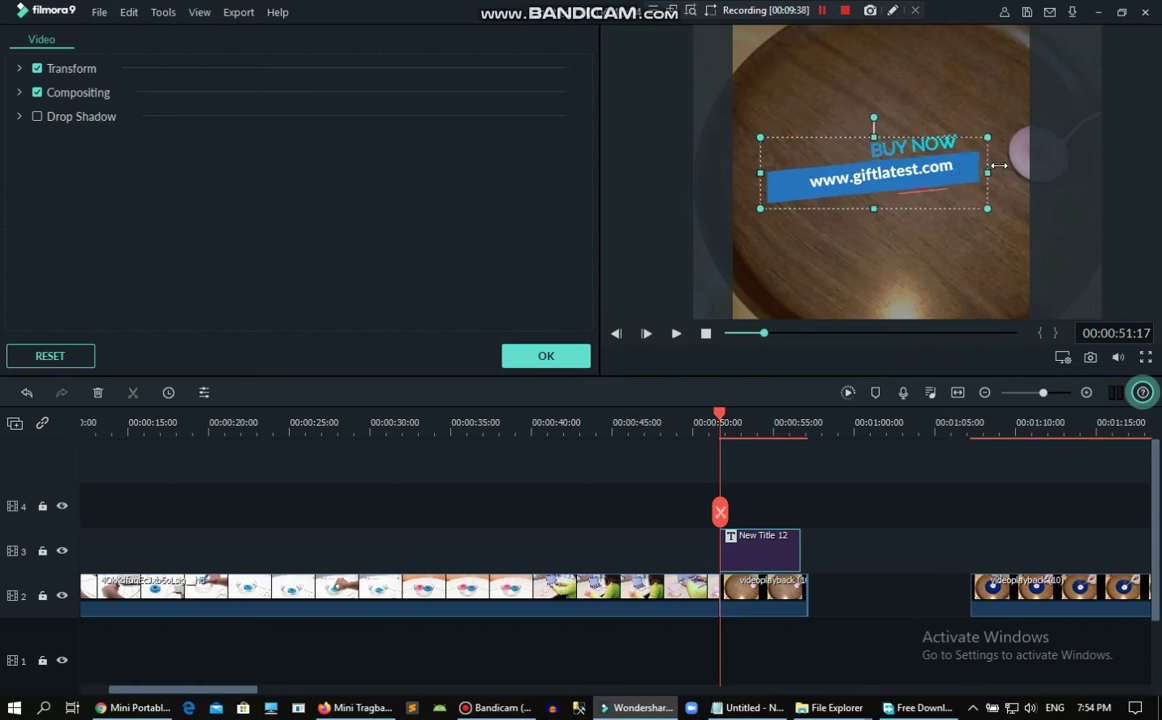
left_click_drag(996, 133, 993, 134)
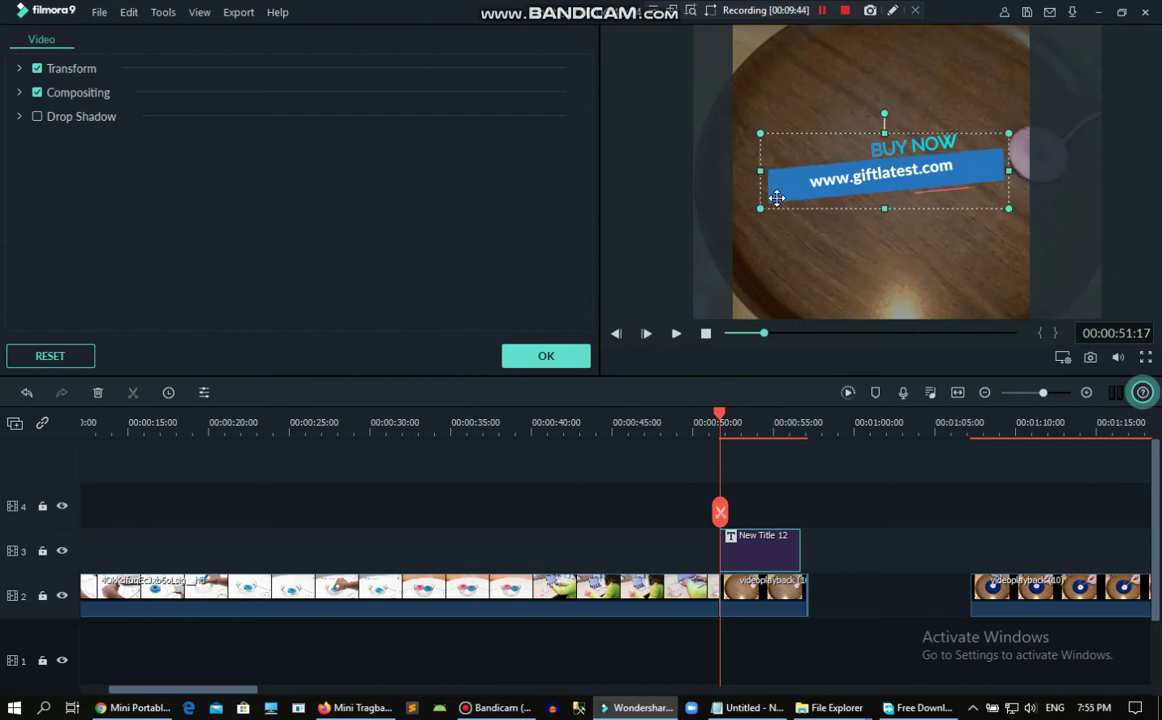
left_click_drag(789, 172, 787, 172)
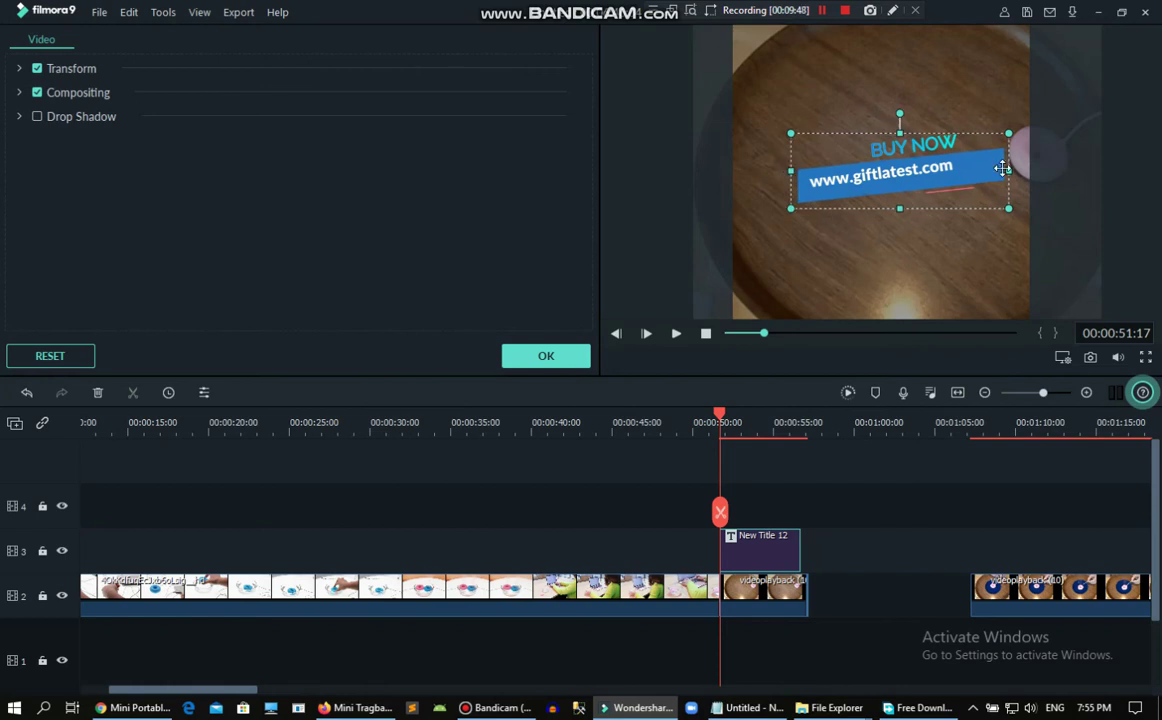
left_click_drag(996, 170, 992, 172)
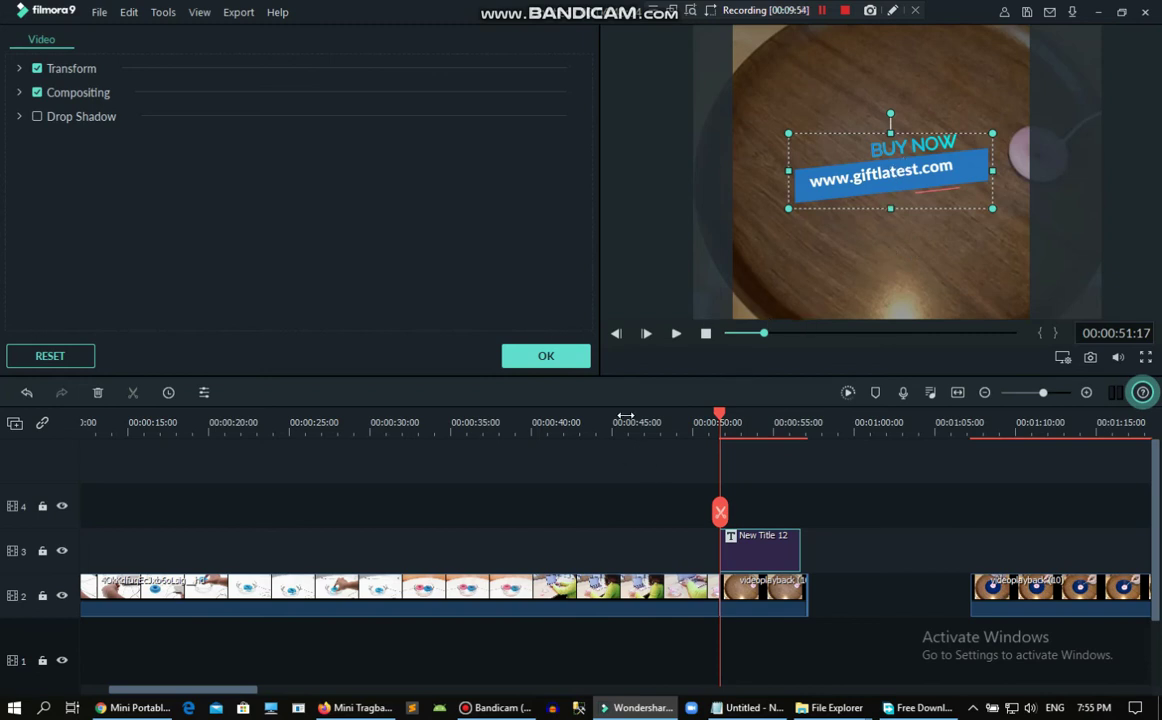
left_click(546, 356)
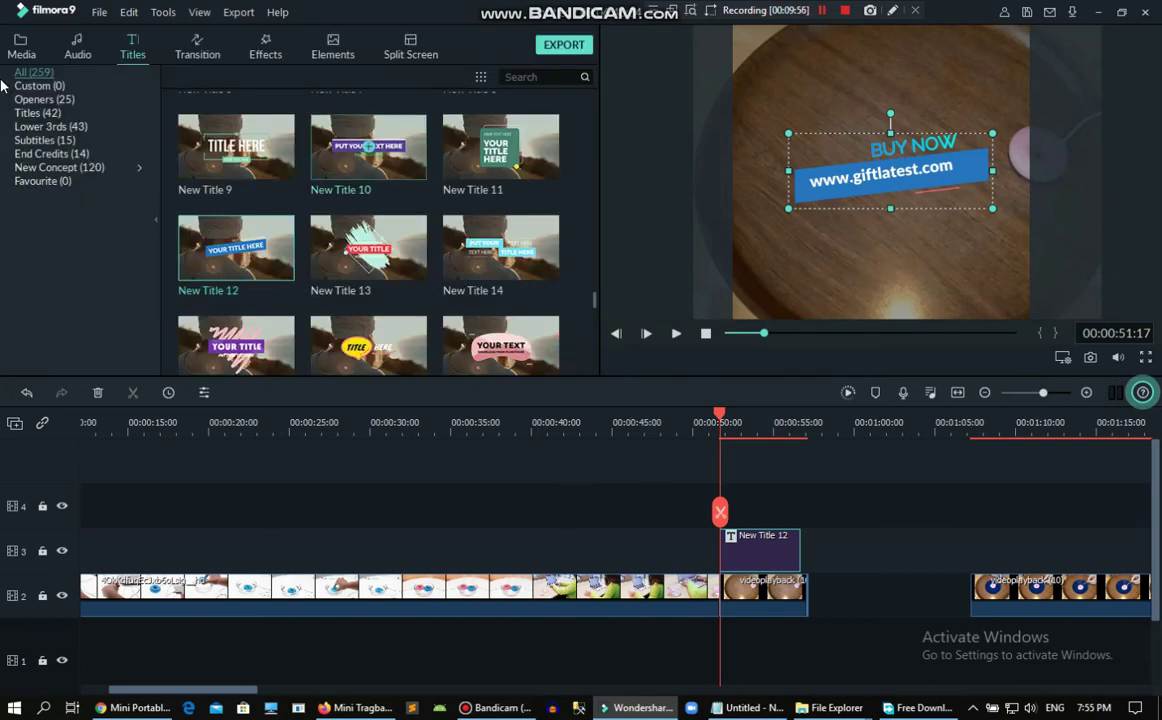
left_click(21, 48)
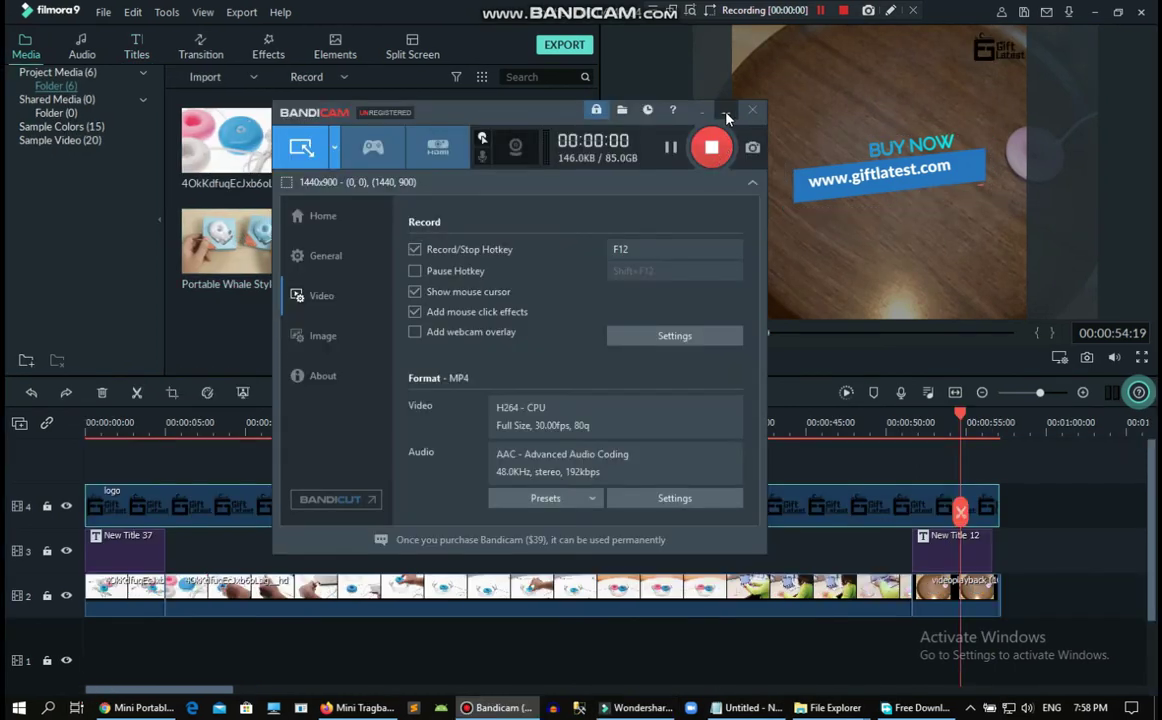
left_click(726, 111)
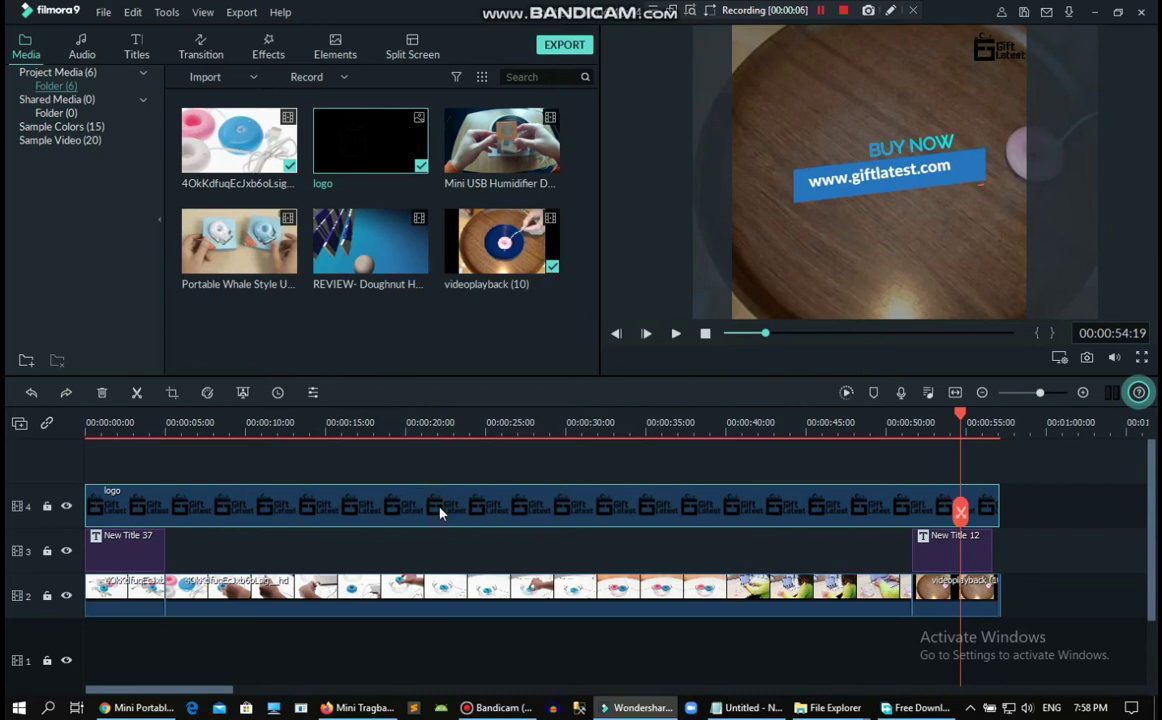
left_click(471, 425)
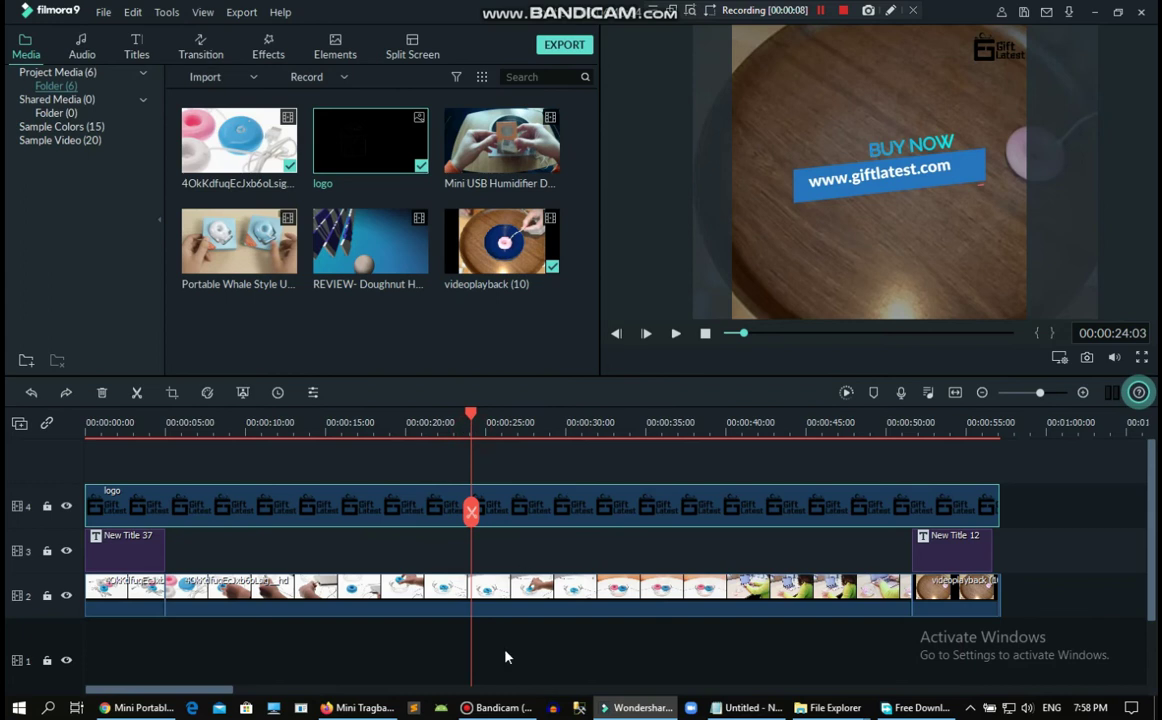
left_click(497, 707)
left_click(530, 708)
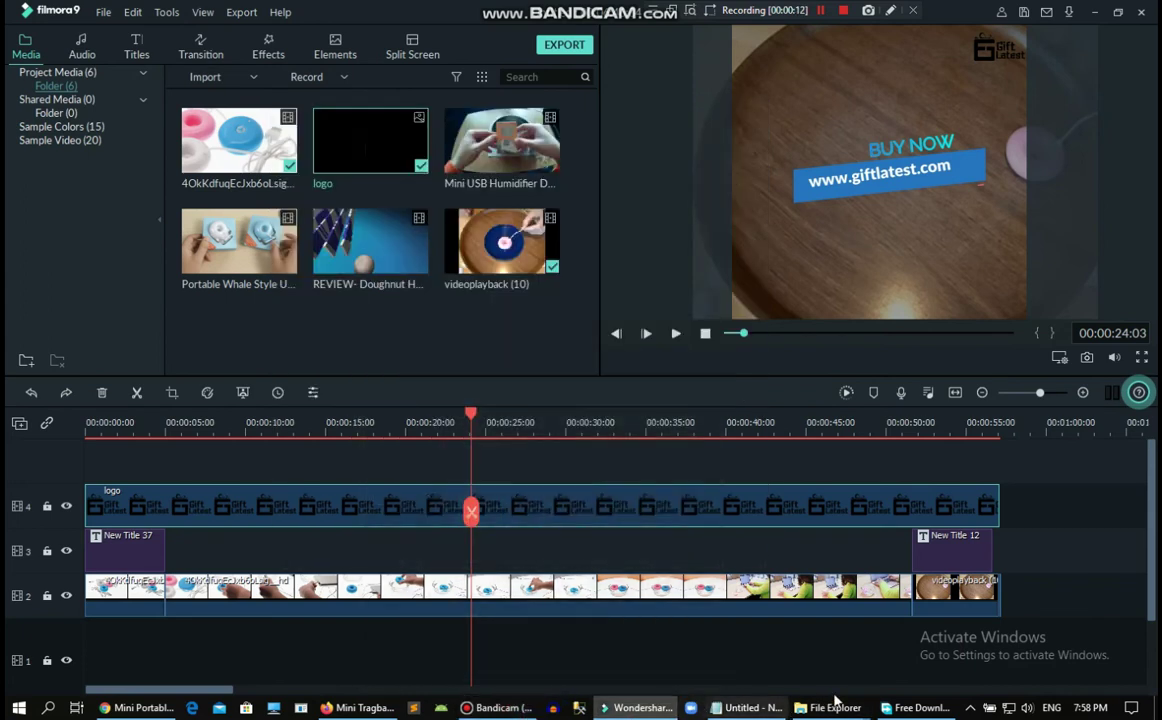
mouse_move(826, 709)
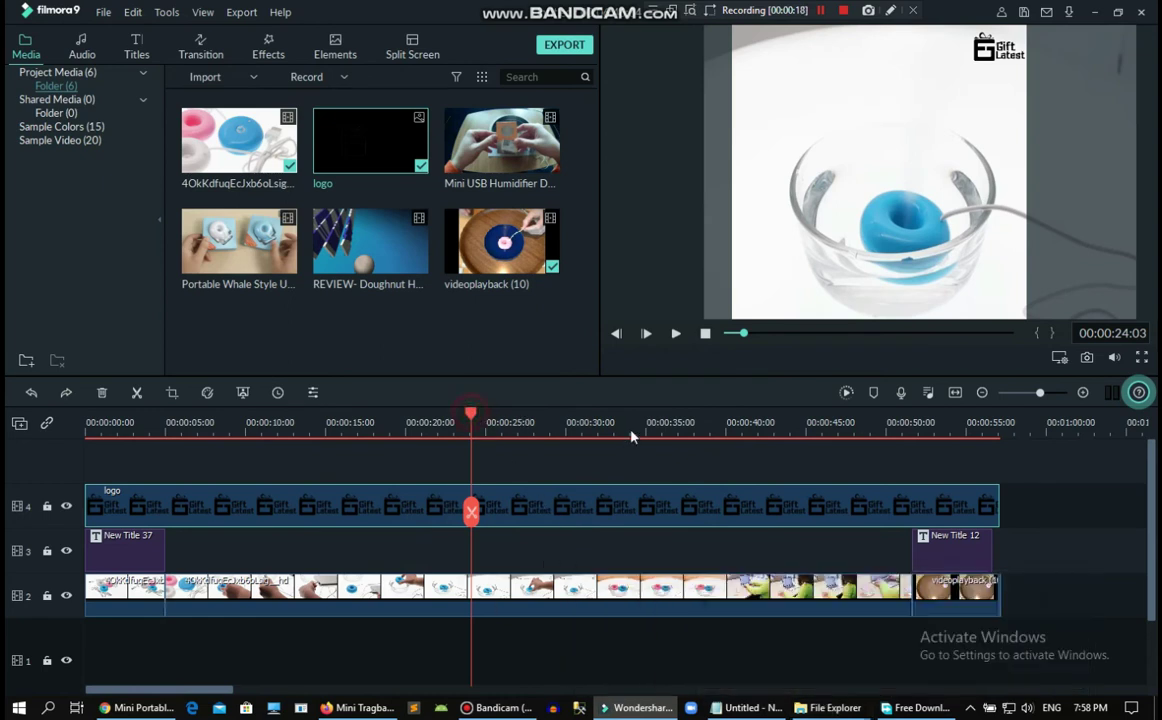
Split the logo clip on track 4 at 00:00:51:17, where New Title 12 starts
left_click(661, 438)
left_click_drag(786, 458, 913, 477)
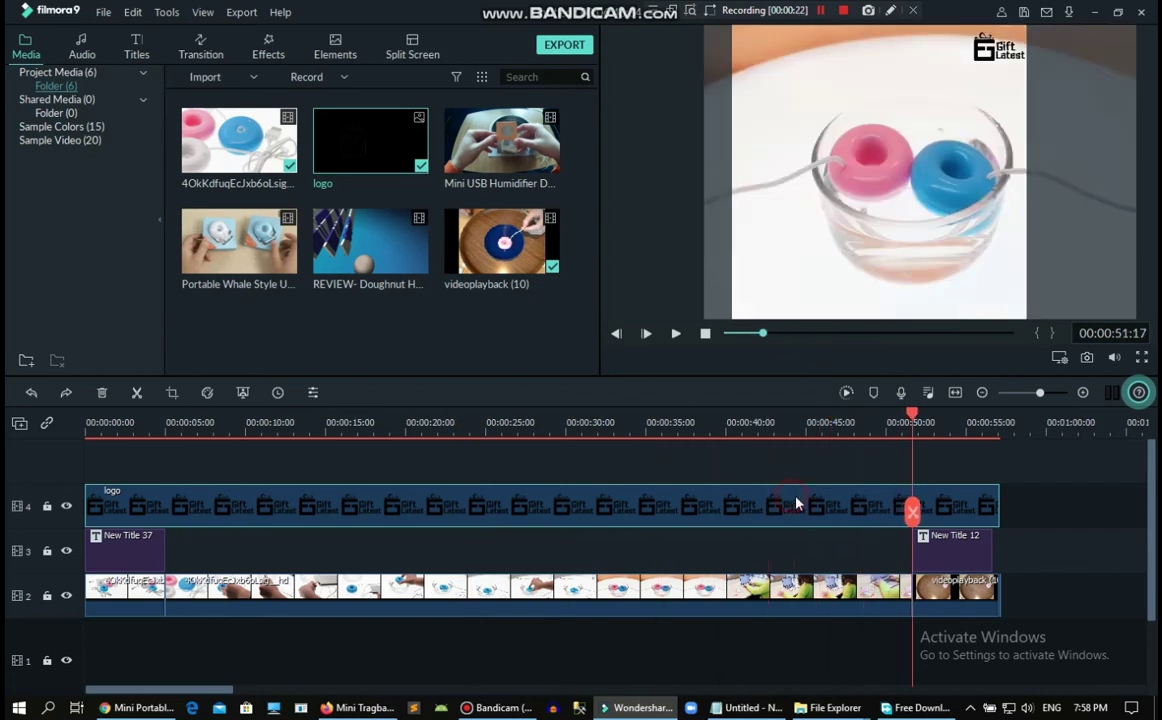
left_click(912, 511)
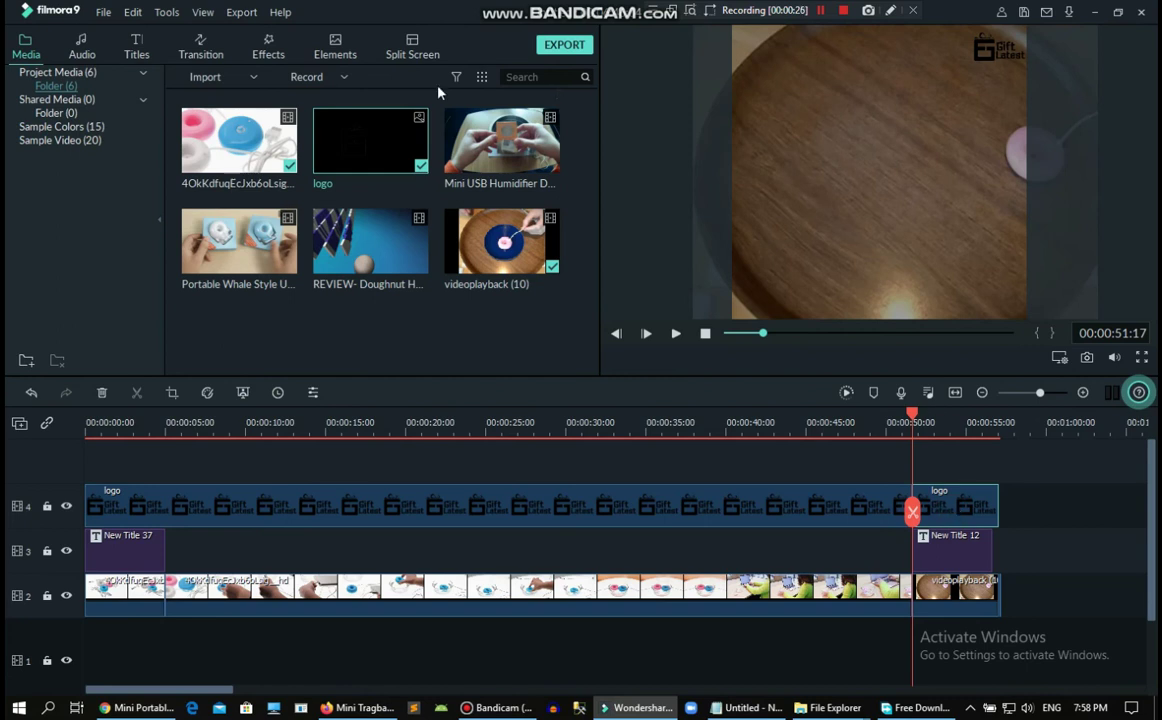
Apply the Spin 2 motion to the final logo clip on track 4
double_click(972, 511)
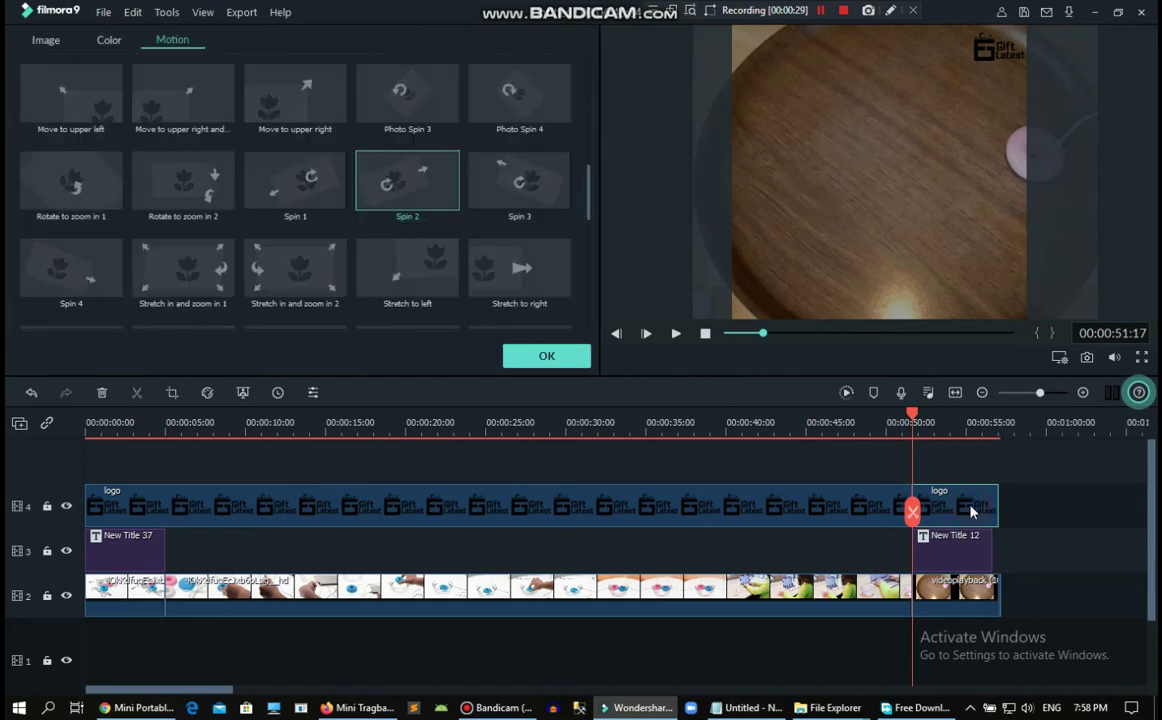
scroll(240, 170, "up", 5)
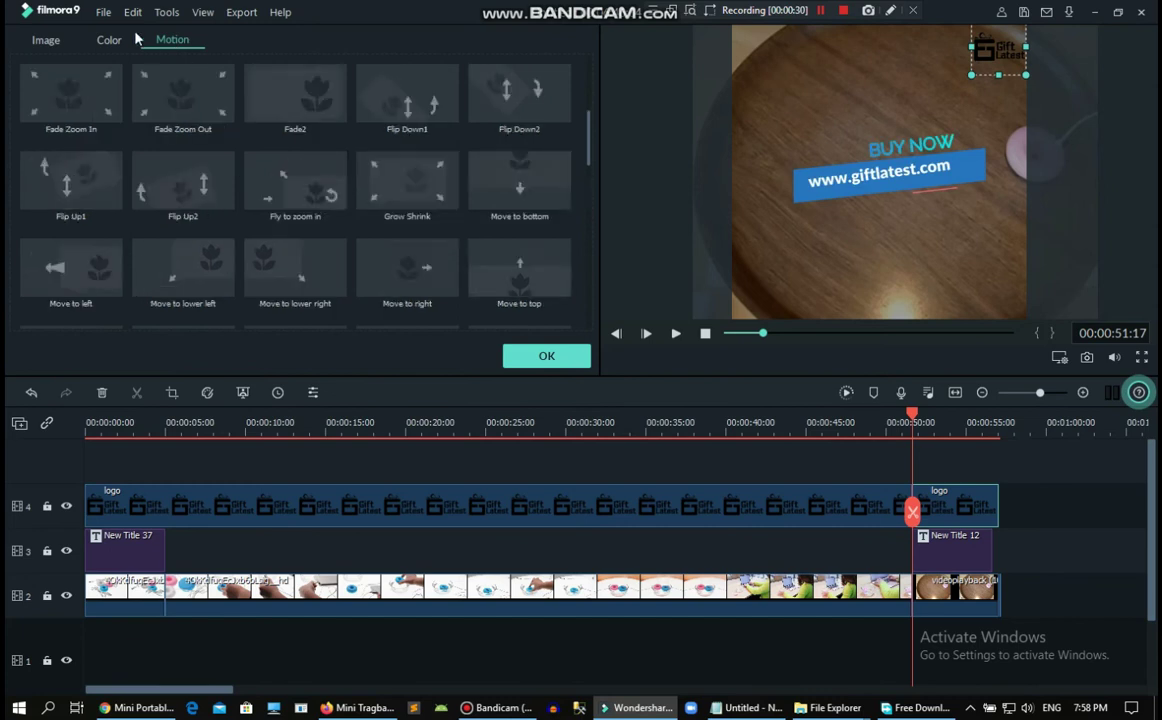
scroll(279, 85, "down", 5)
left_click(422, 187)
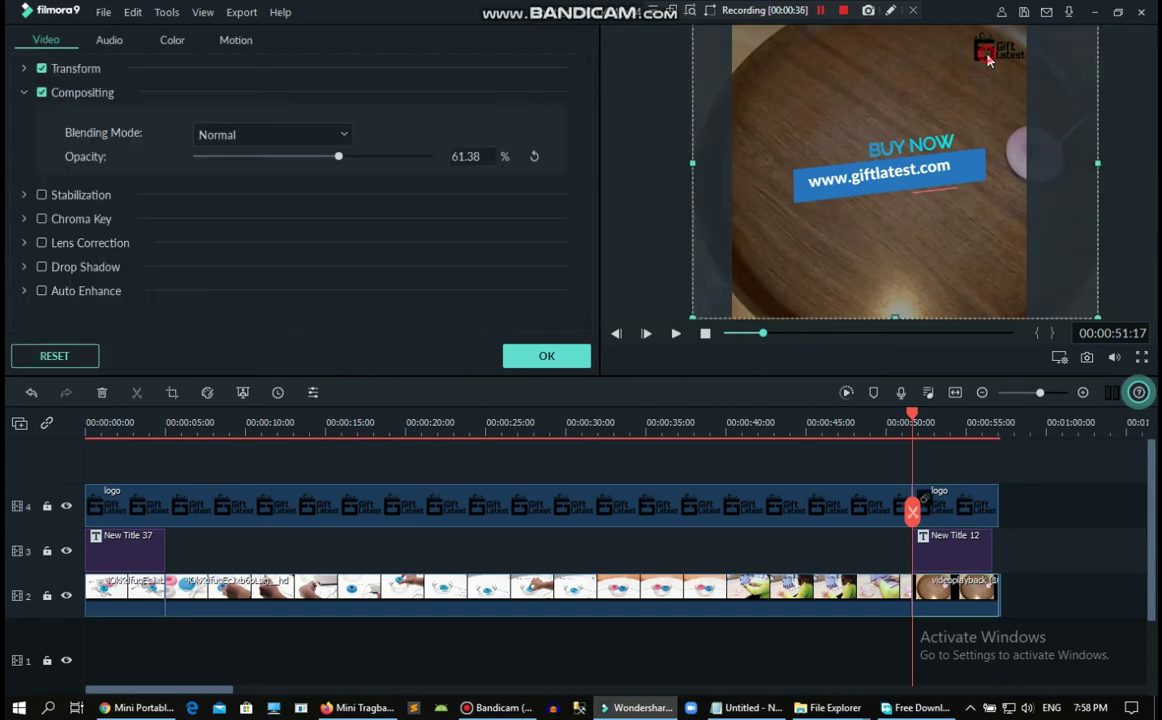
Enlarge the final logo to about half the frame's width and move it over the web-address banner
left_click(987, 60)
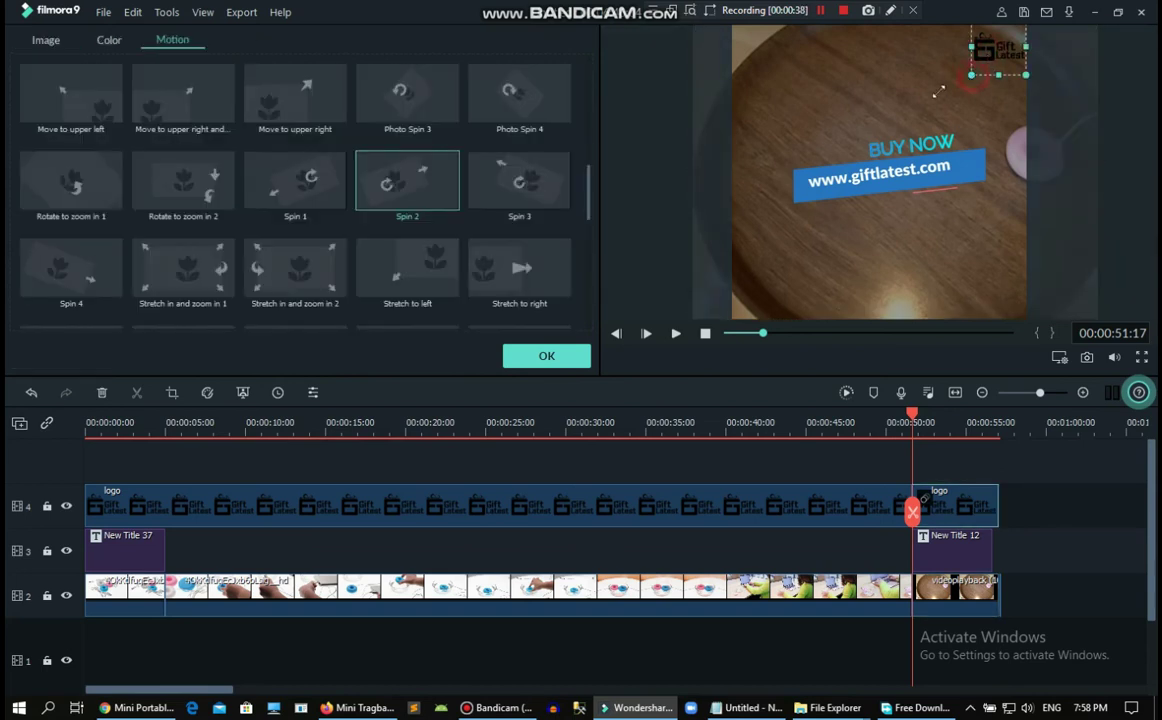
left_click_drag(884, 115, 907, 120)
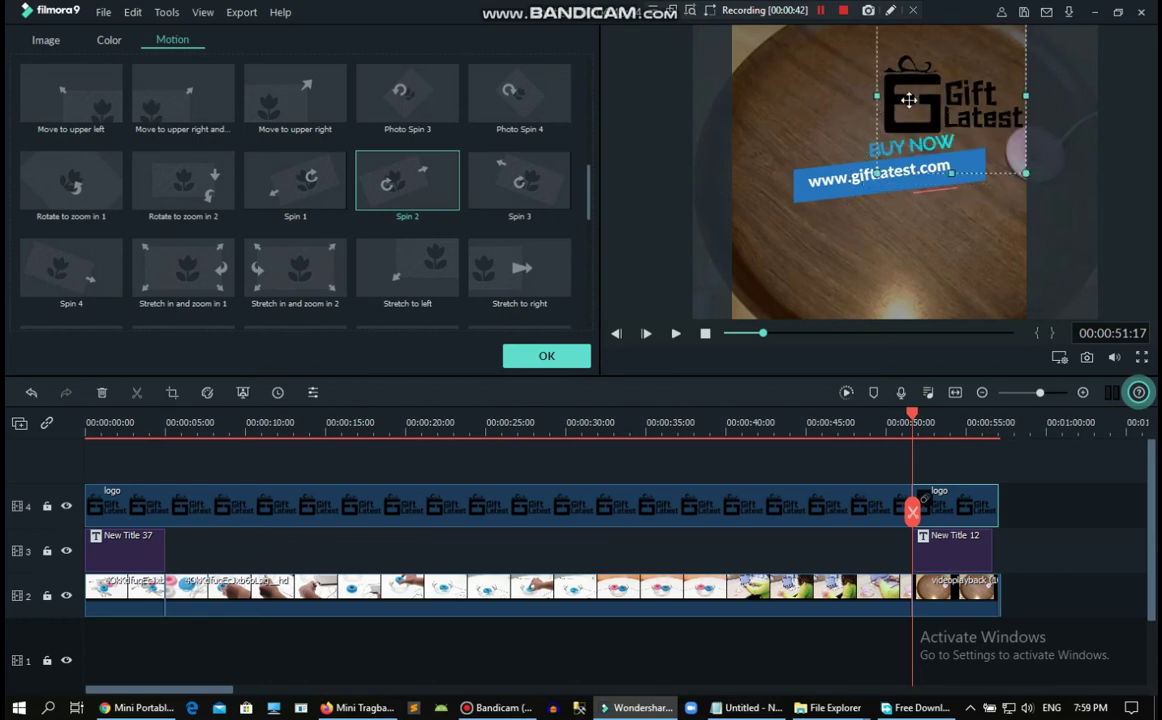
left_click_drag(846, 112, 741, 140)
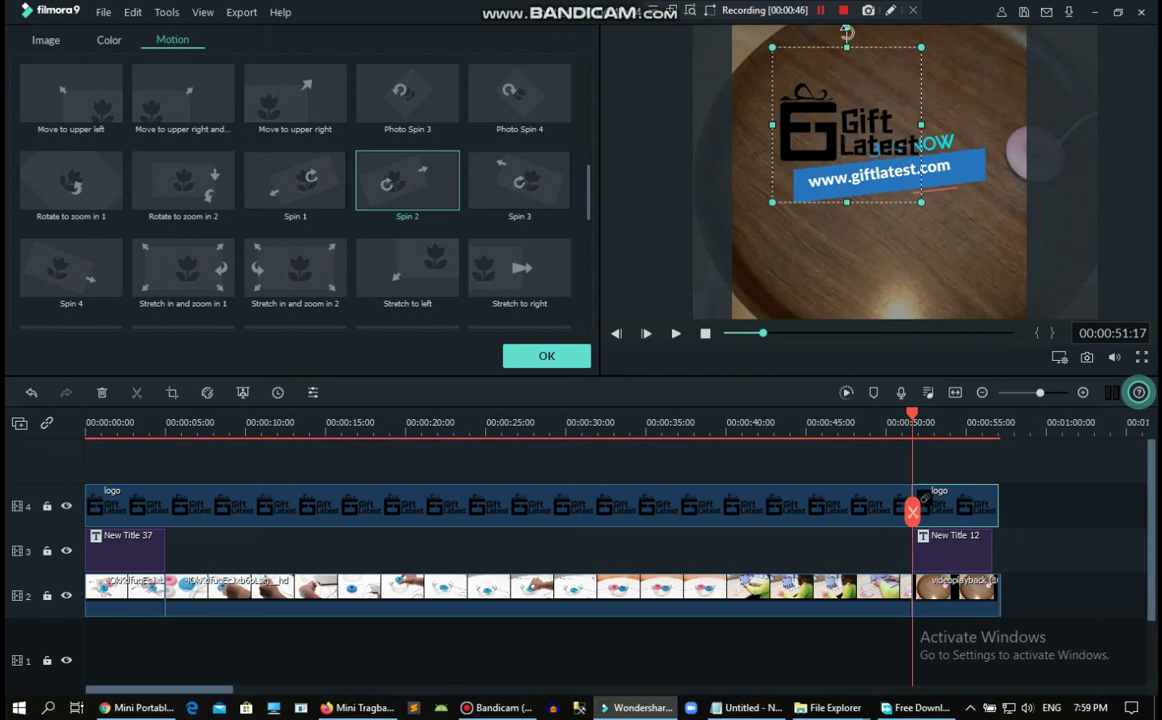
Tilt the logo counter-clockwise to match the banner's slant and place it just above the BUY NOW line
left_click_drag(846, 33, 835, 48)
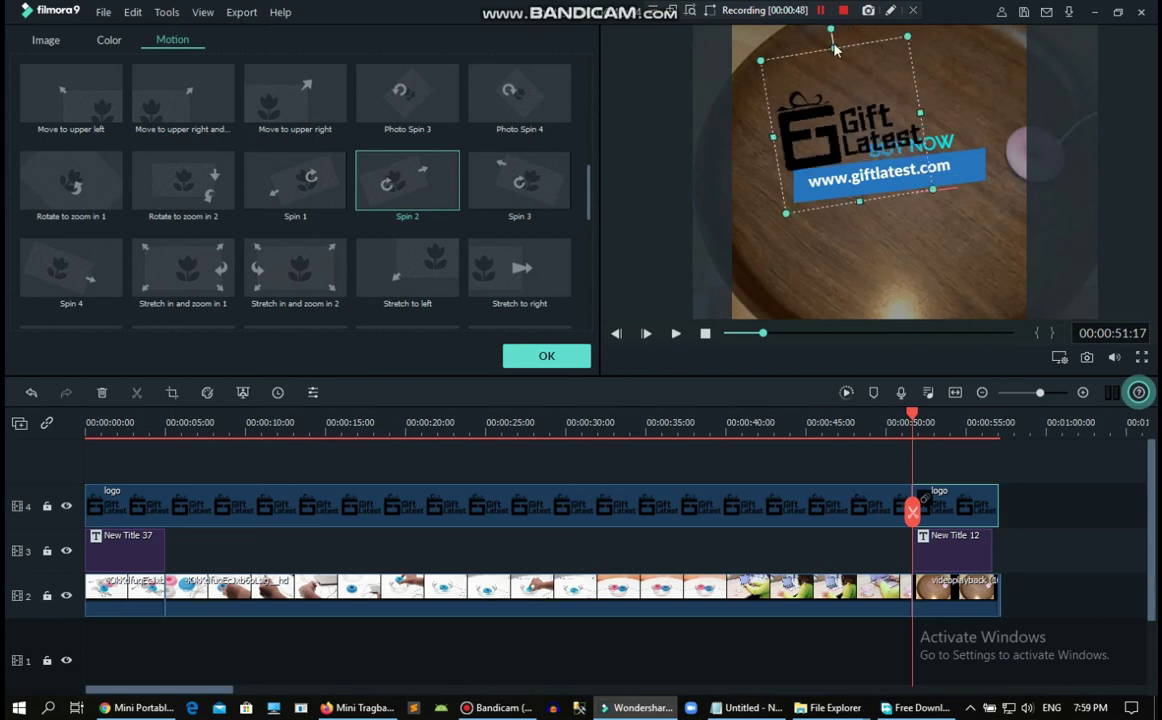
left_click_drag(790, 100, 870, 126)
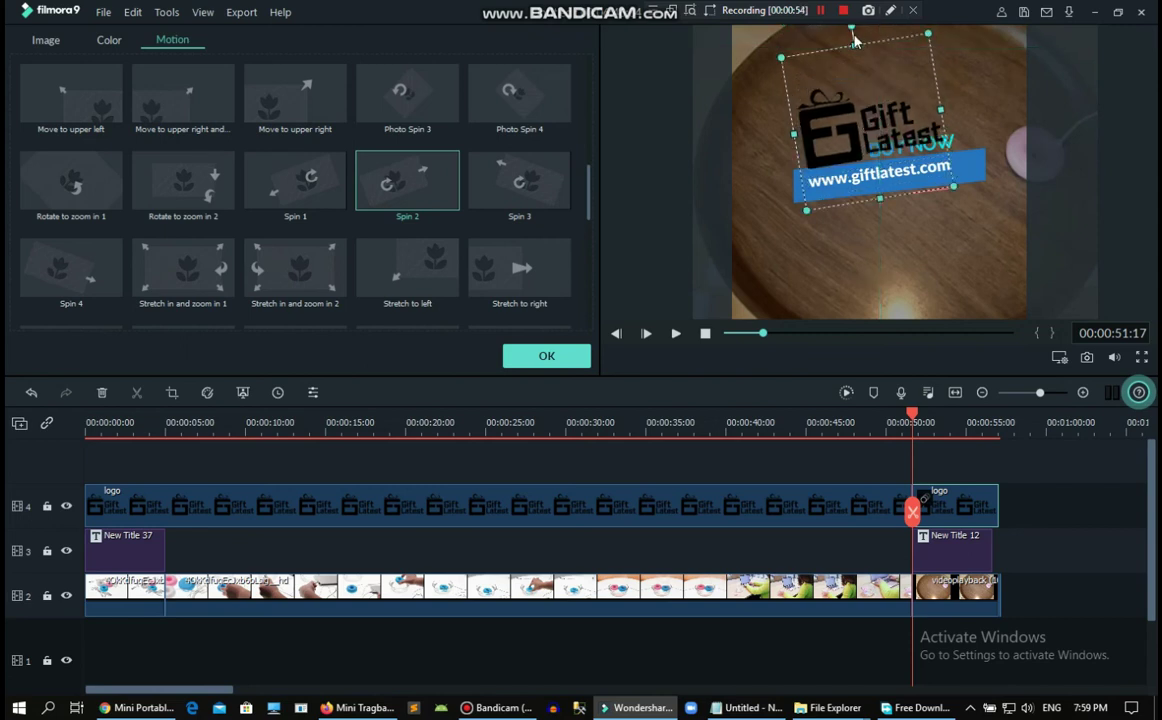
left_click_drag(853, 27, 866, 24)
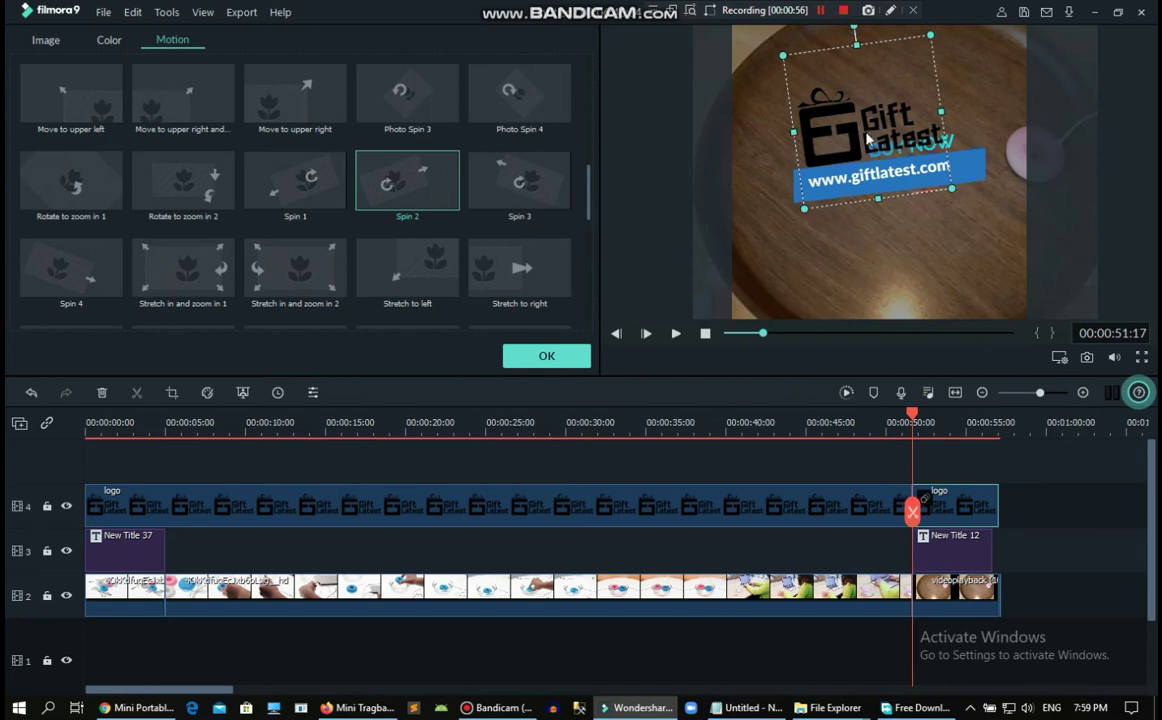
left_click_drag(789, 103, 871, 112)
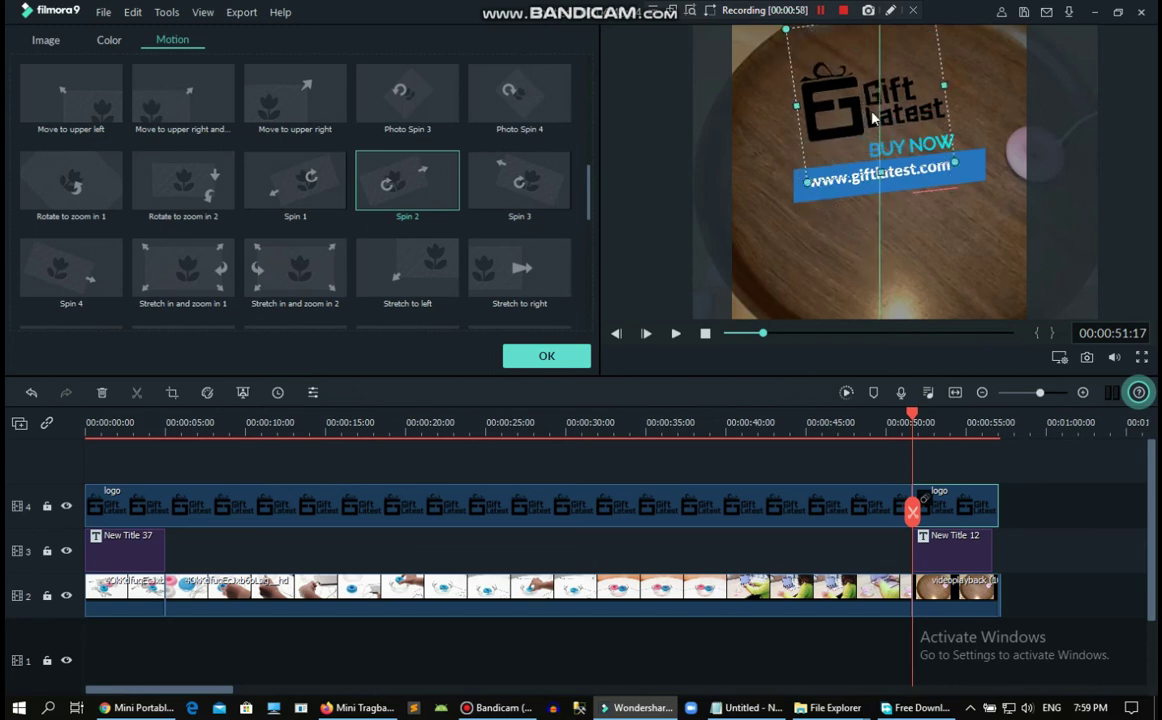
Play back the ending from 00:00:48:03 and apply the logo clip's settings
left_click(856, 434)
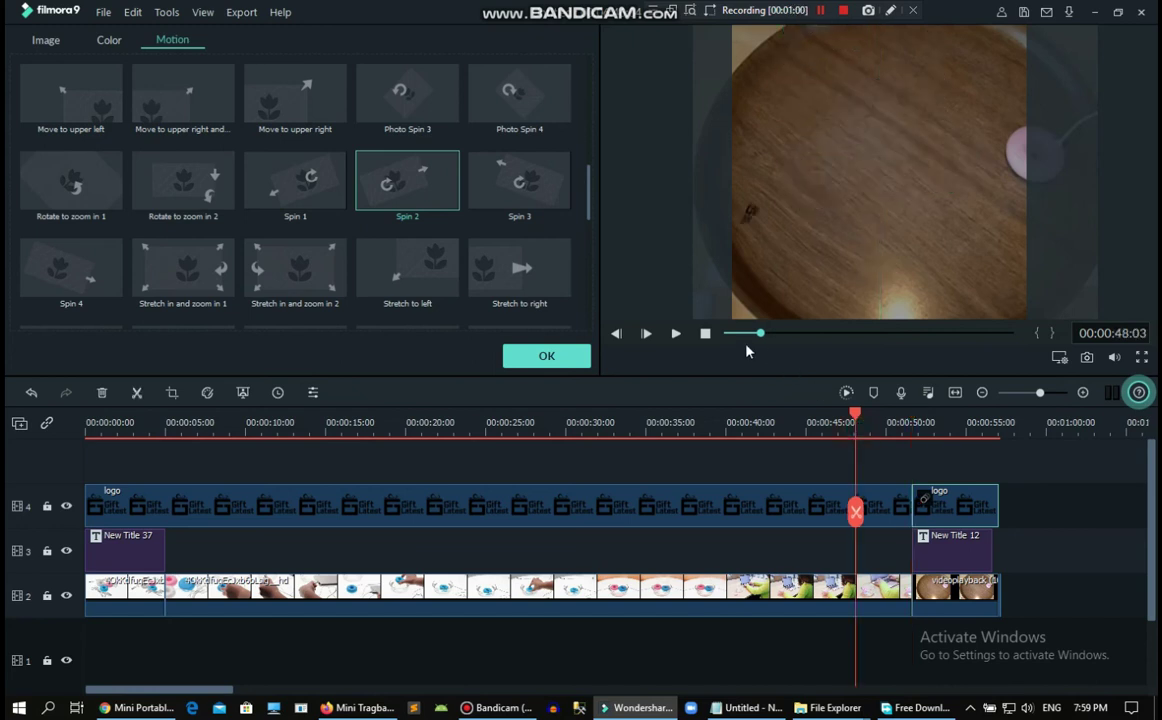
left_click(677, 335)
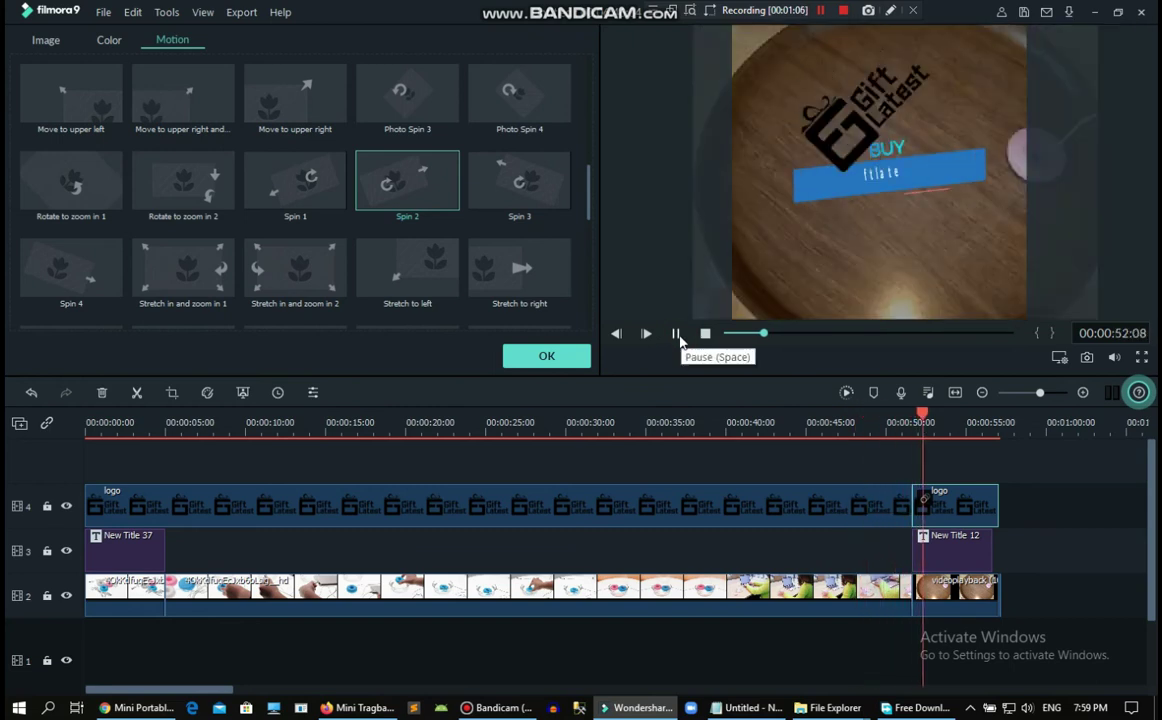
left_click(677, 334)
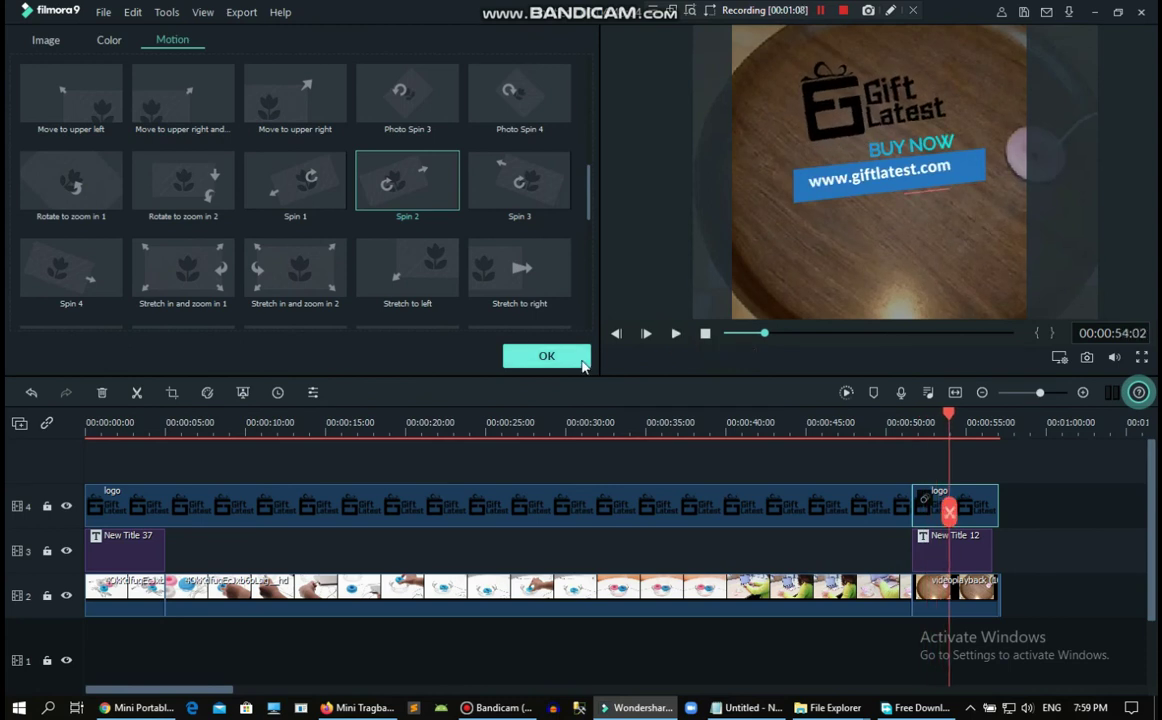
left_click(546, 356)
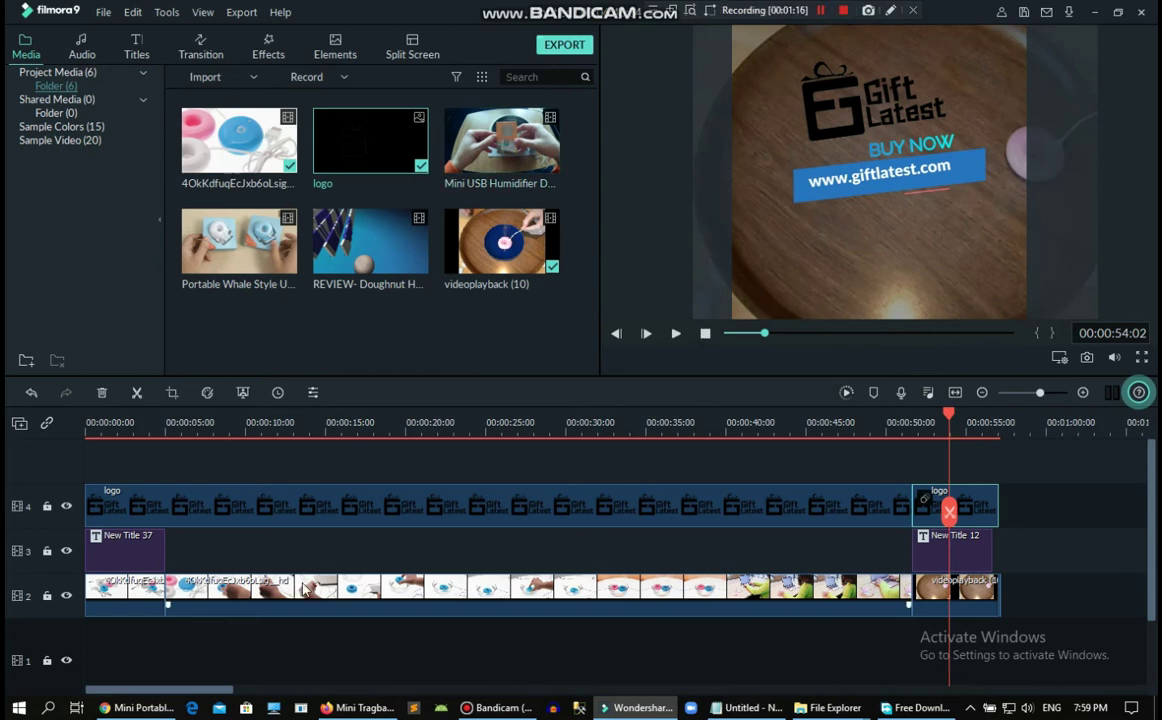
Add the New LowerThirds 37 title on a new track above the logo, starting at about 00:00:20:15
left_click(414, 422)
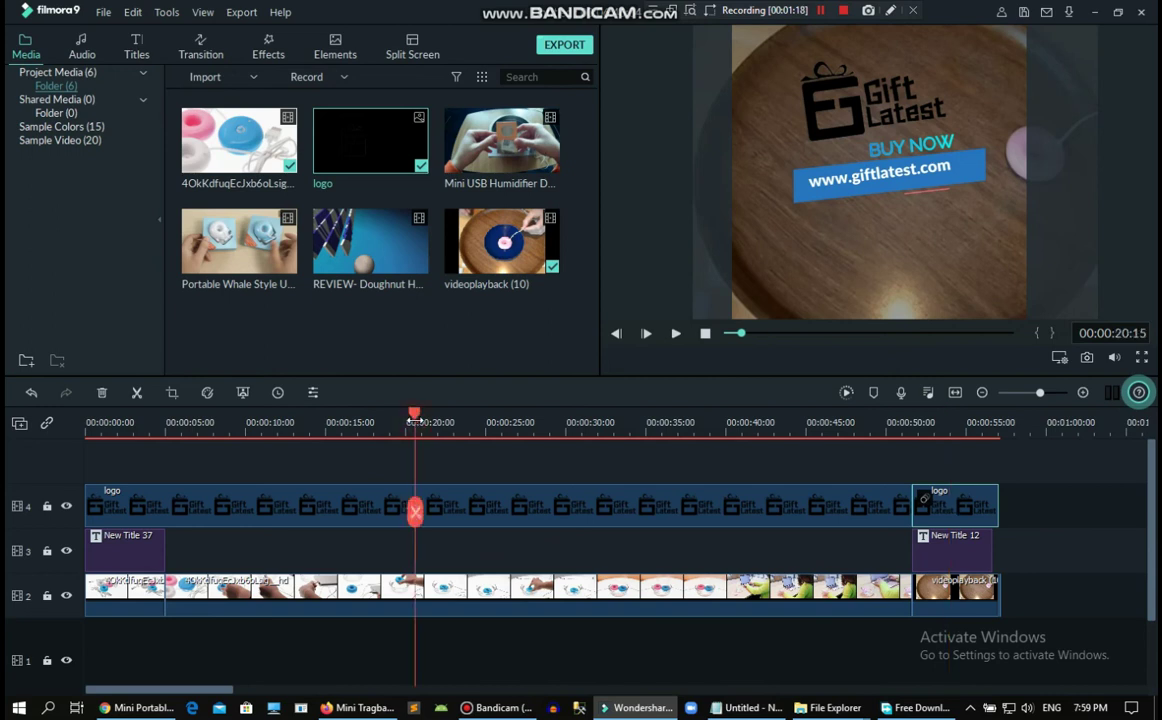
left_click(137, 50)
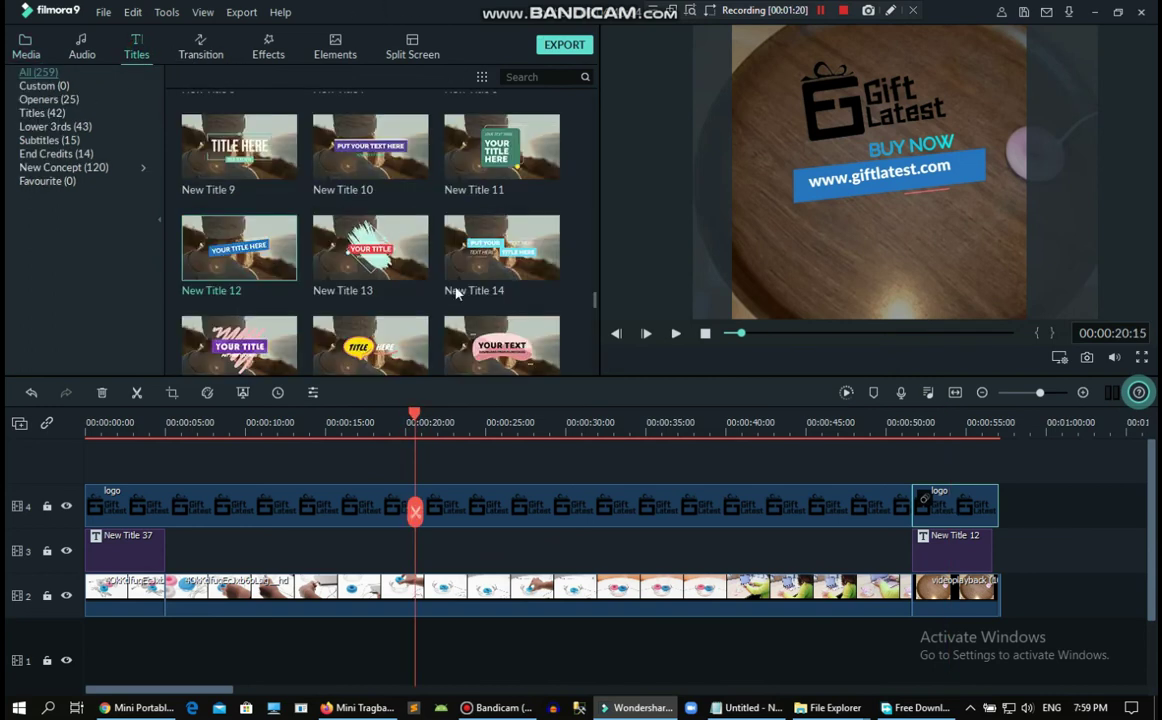
scroll(407, 253, "down", 10)
scroll(407, 253, "up", 8)
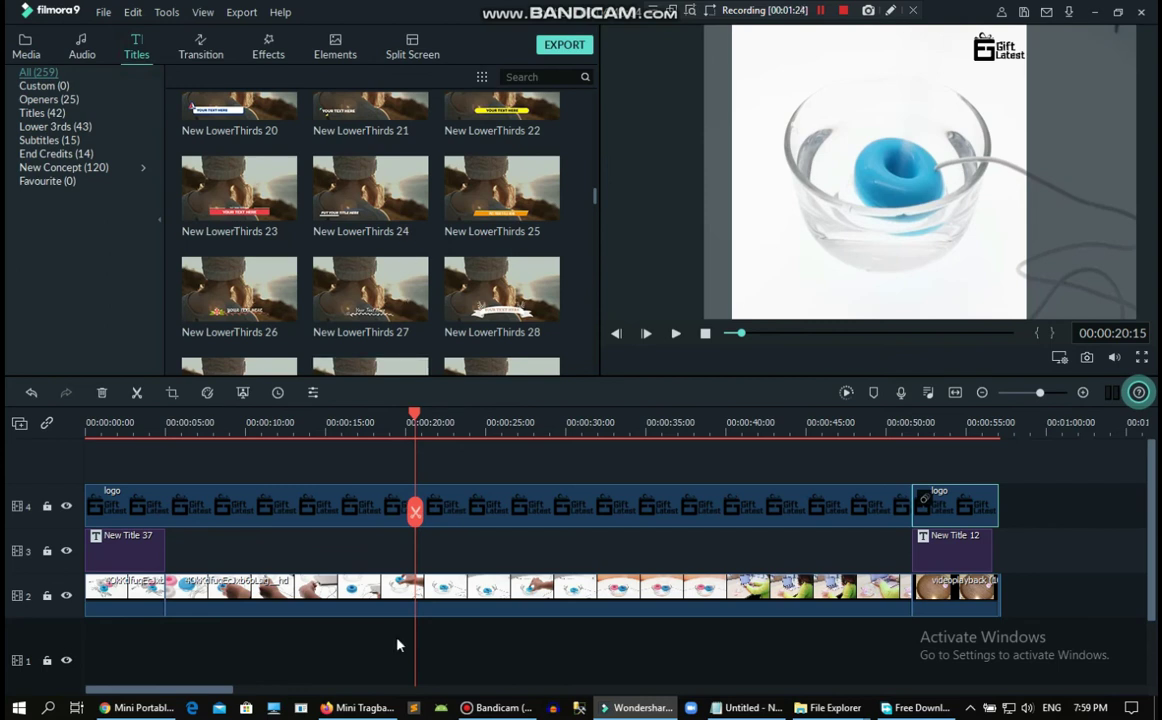
scroll(398, 268, "up", 5)
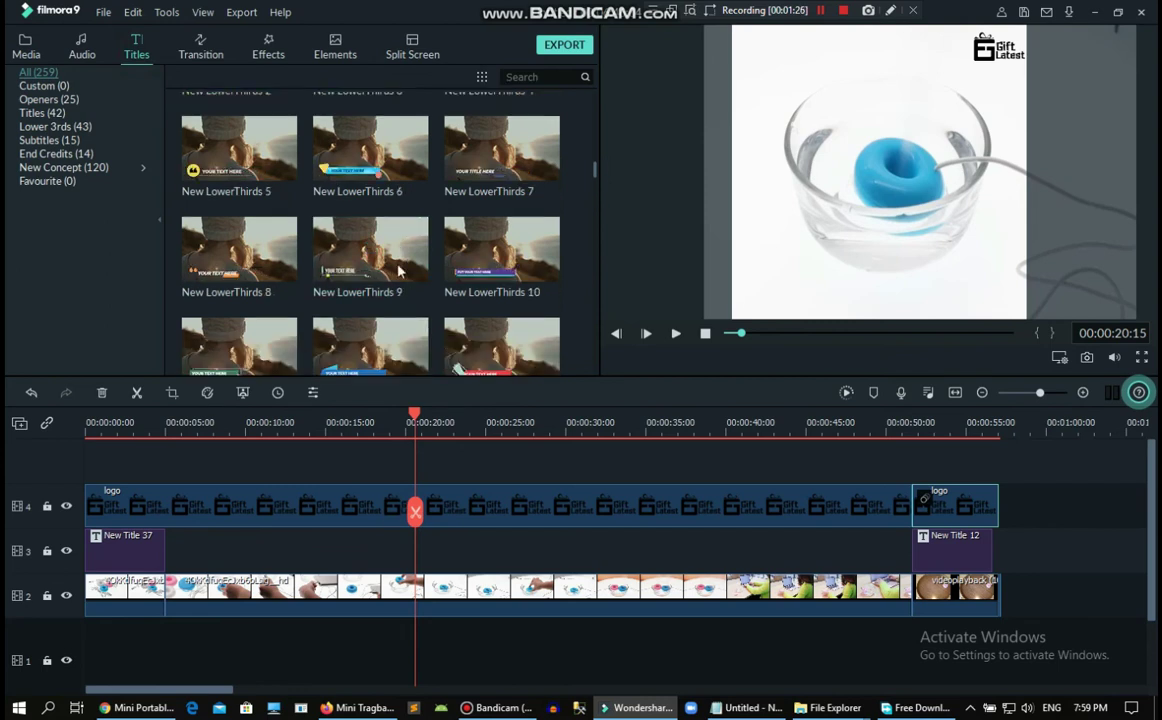
scroll(398, 270, "down", 5)
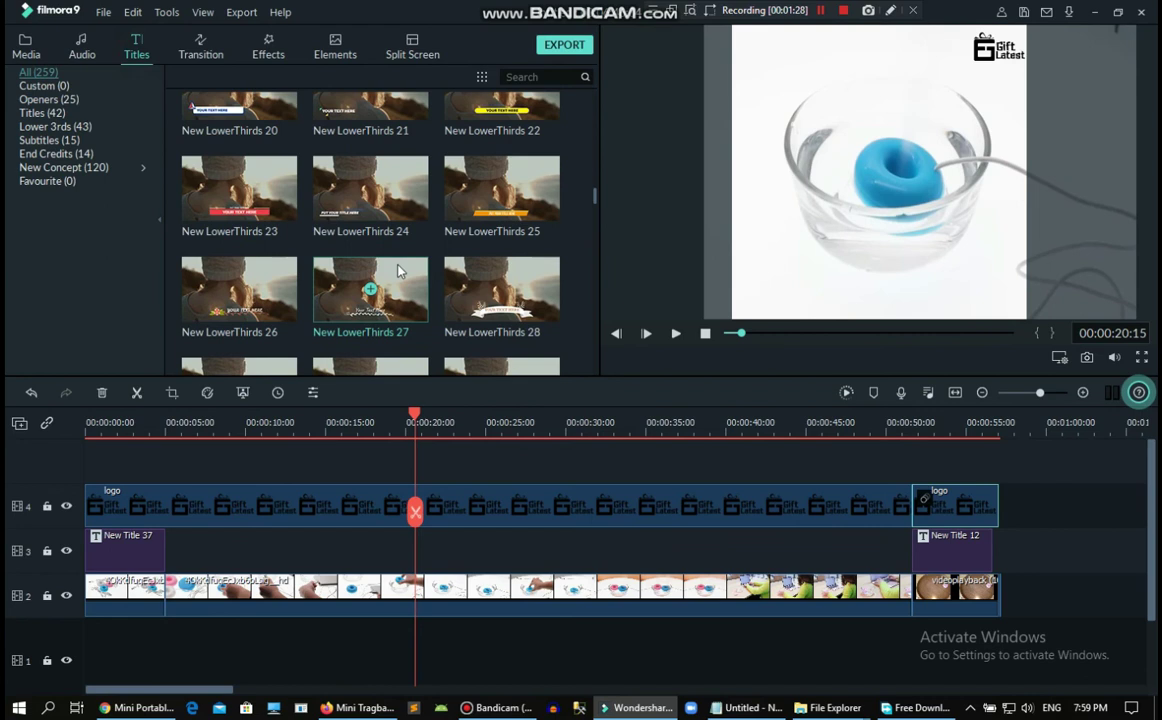
scroll(398, 270, "down", 6)
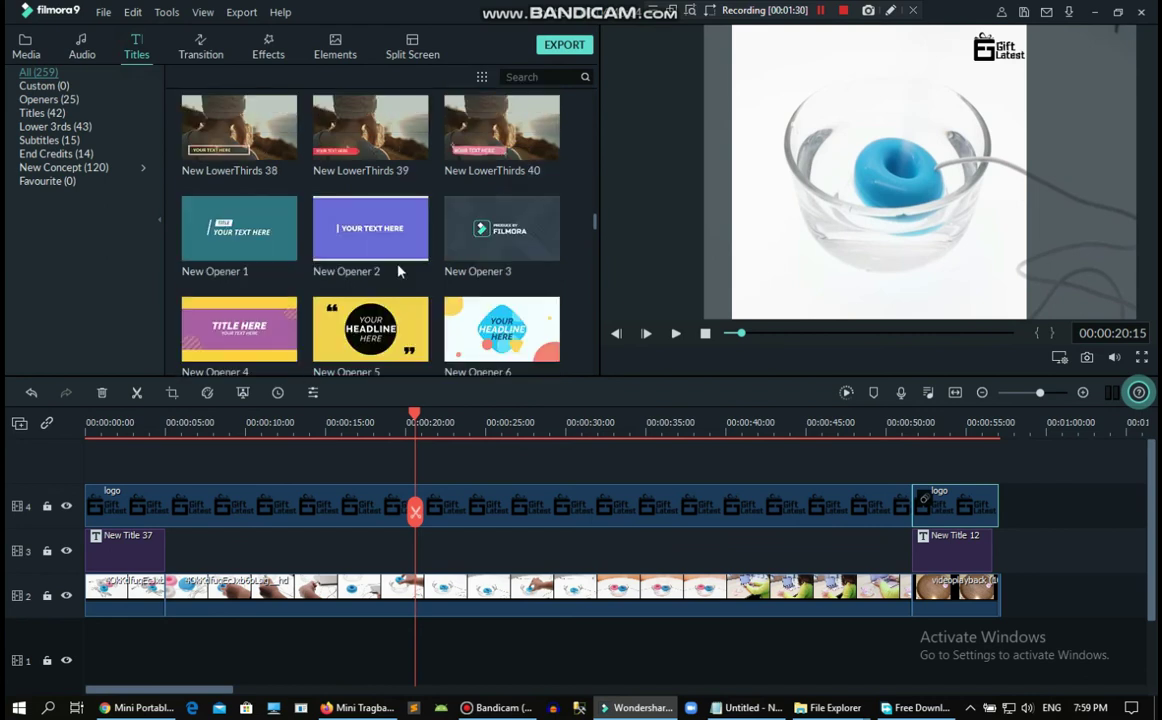
scroll(398, 270, "up", 3)
left_click_drag(440, 306, 402, 478)
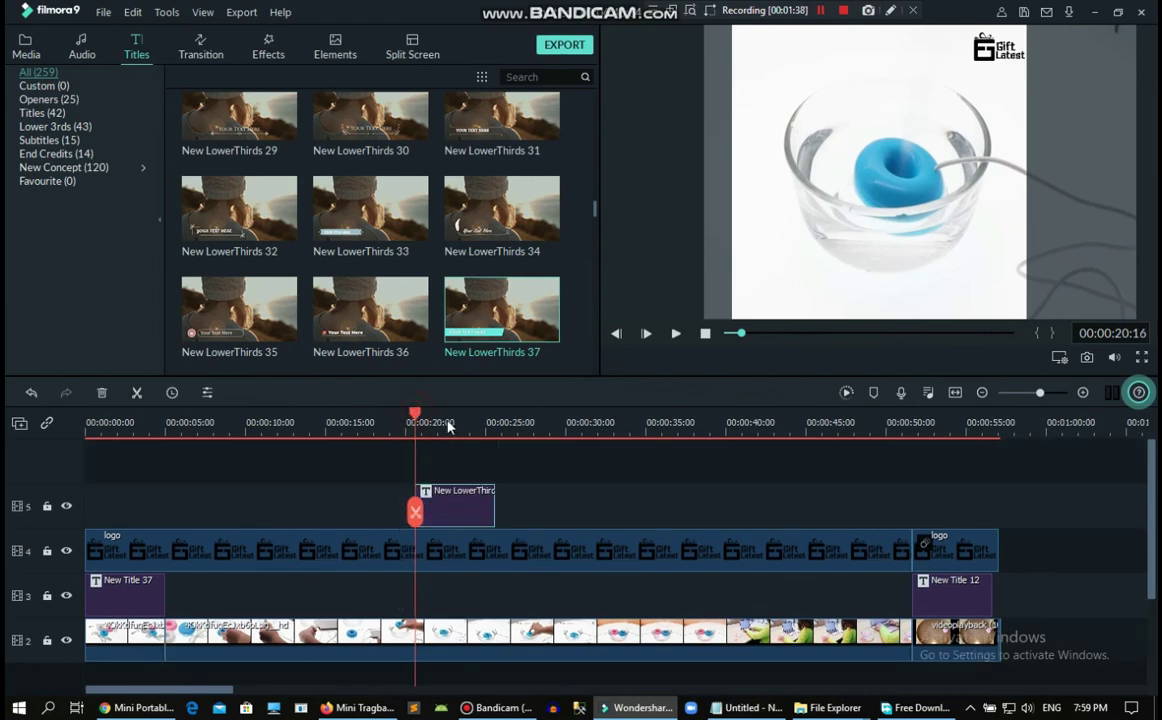
Move the lower third's teal banner and its placeholder text down to the bottom centre of the video frame
left_click_drag(448, 426, 459, 426)
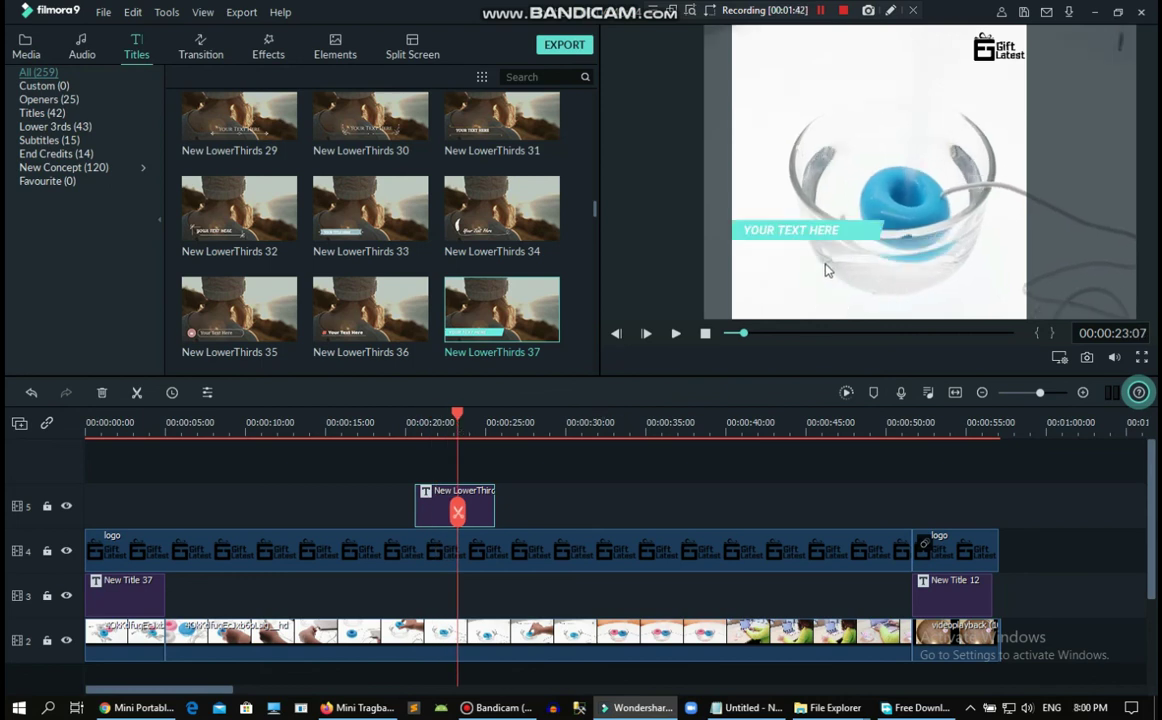
left_click(847, 231)
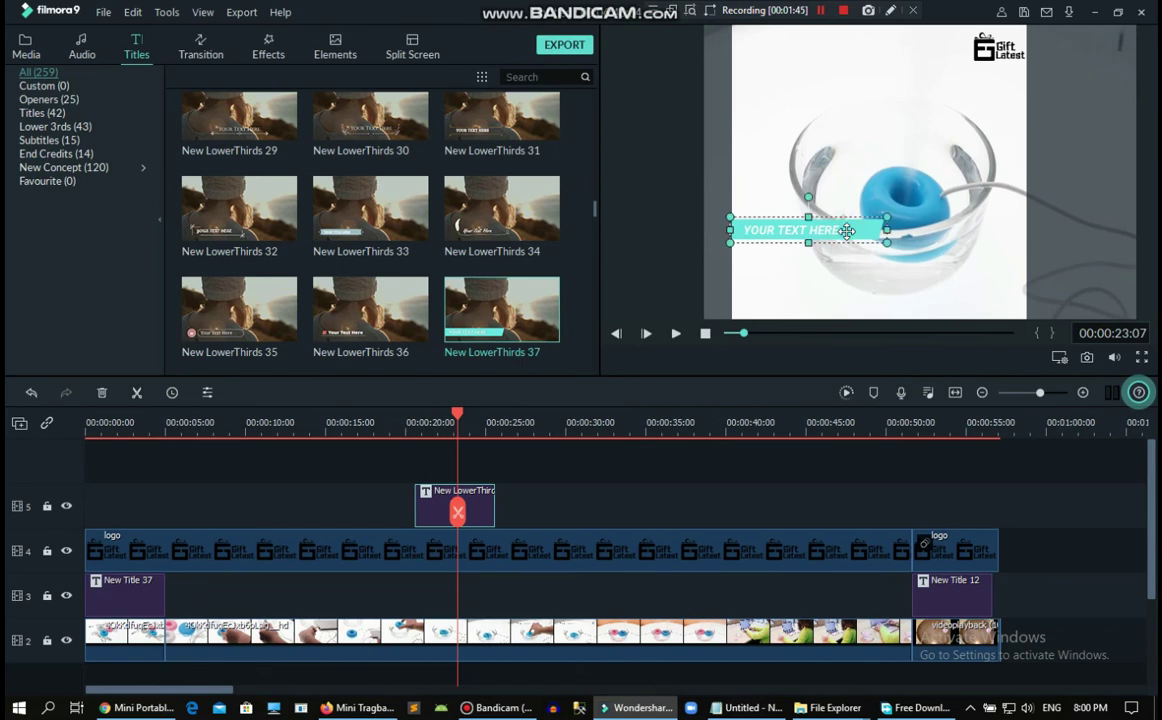
left_click_drag(847, 231, 928, 296)
left_click(825, 238)
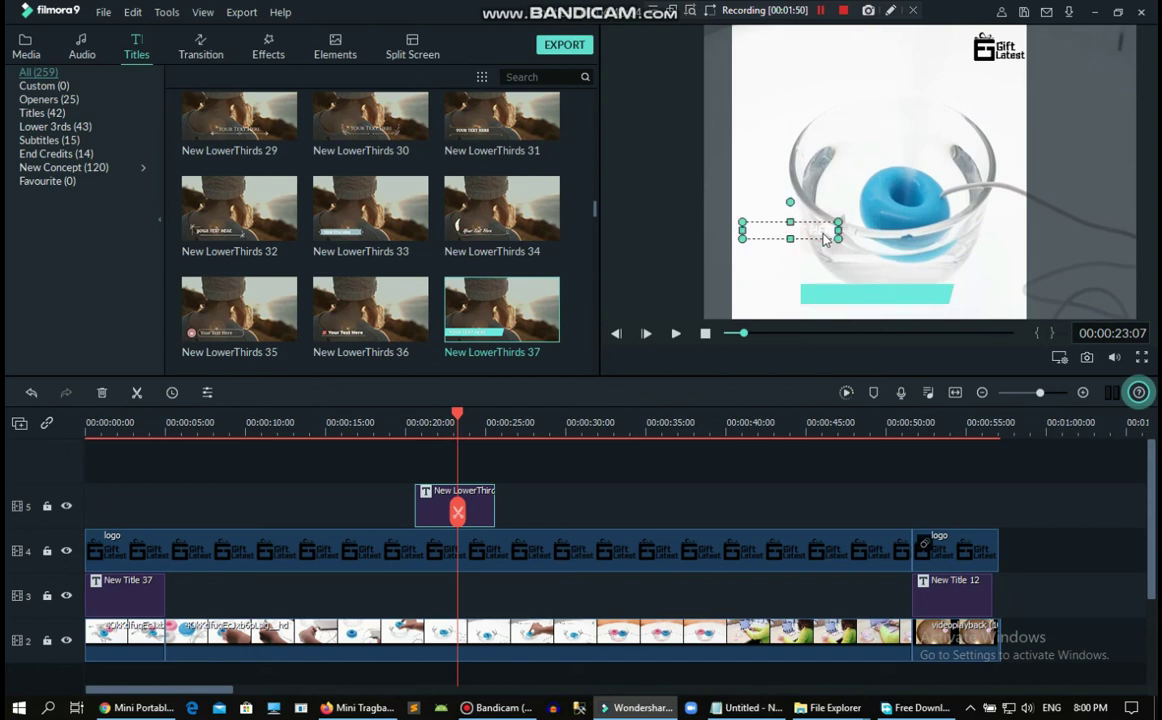
left_click_drag(815, 235, 885, 291)
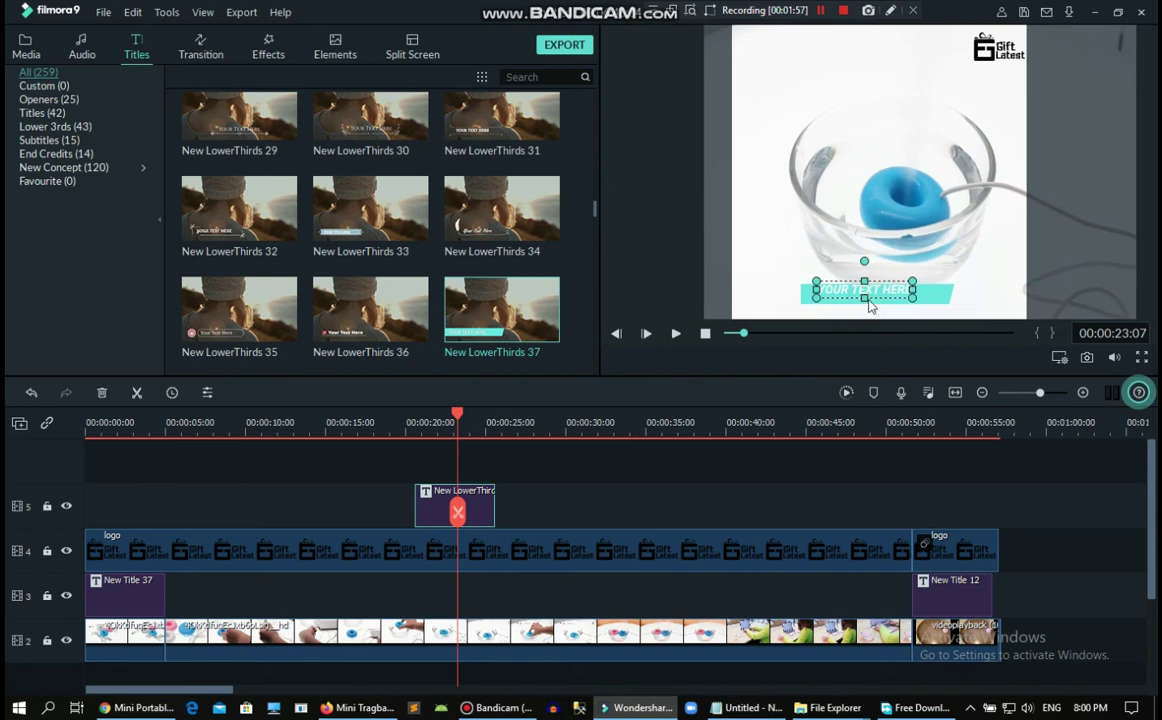
Set the lower-third text colour to dark blue and extend its text box downward to centre the text on the banner
double_click(865, 292)
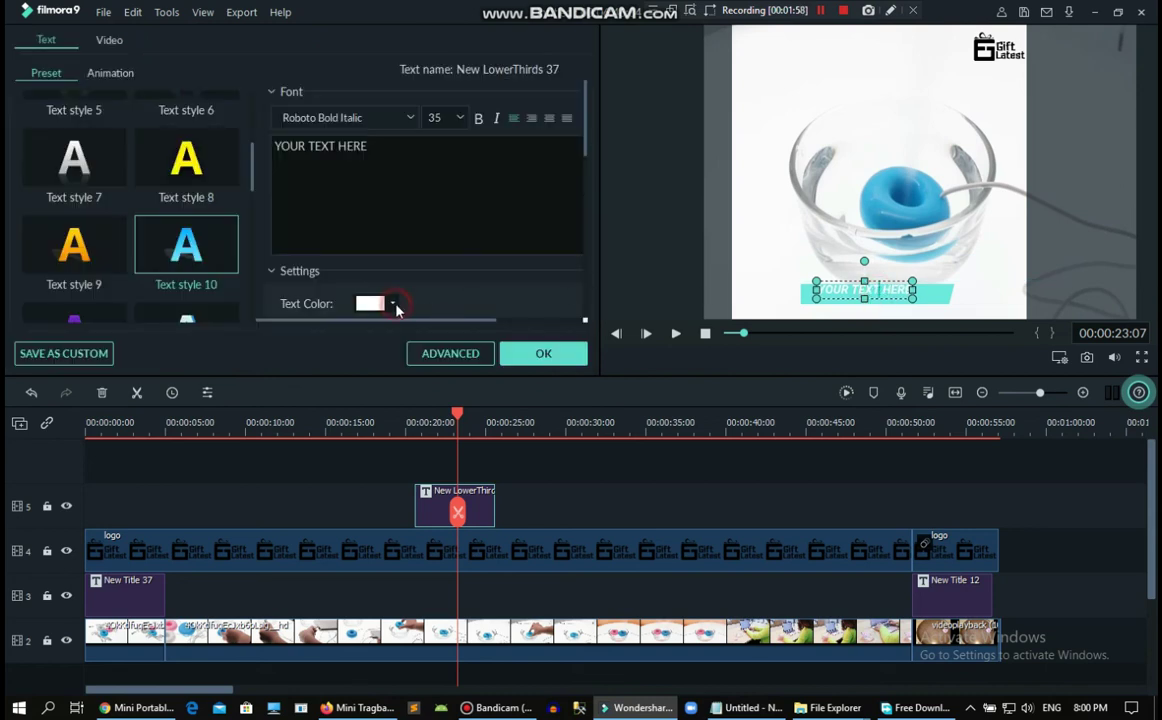
left_click(372, 303)
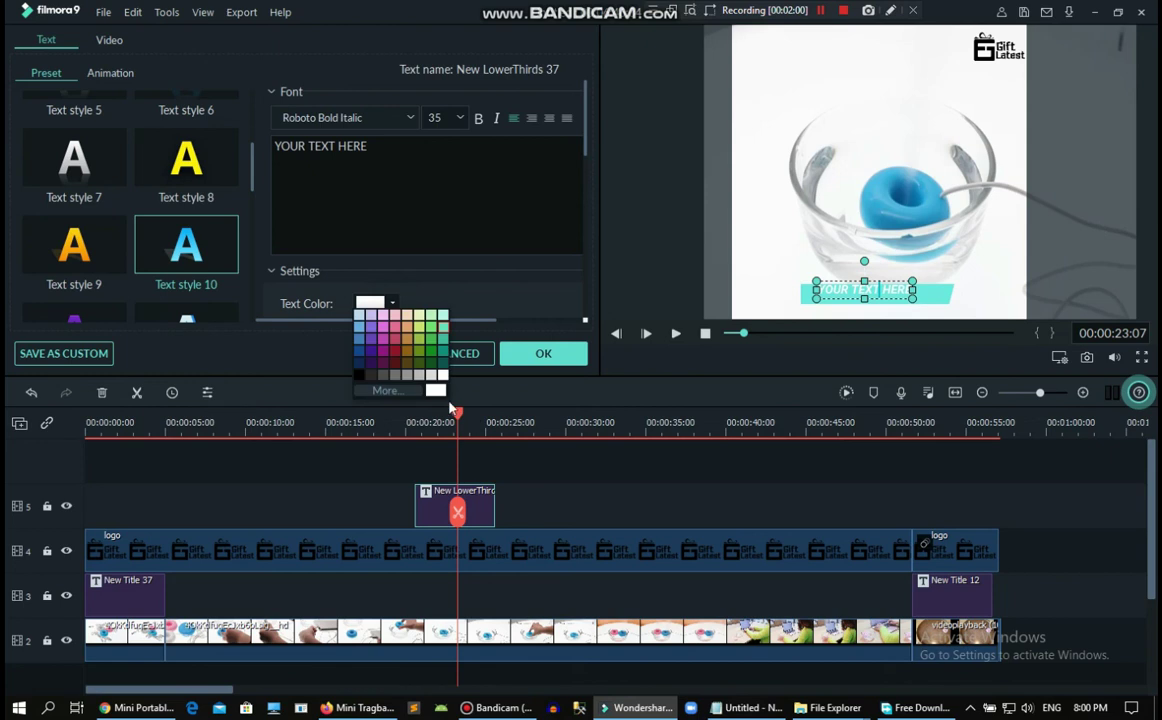
left_click(436, 366)
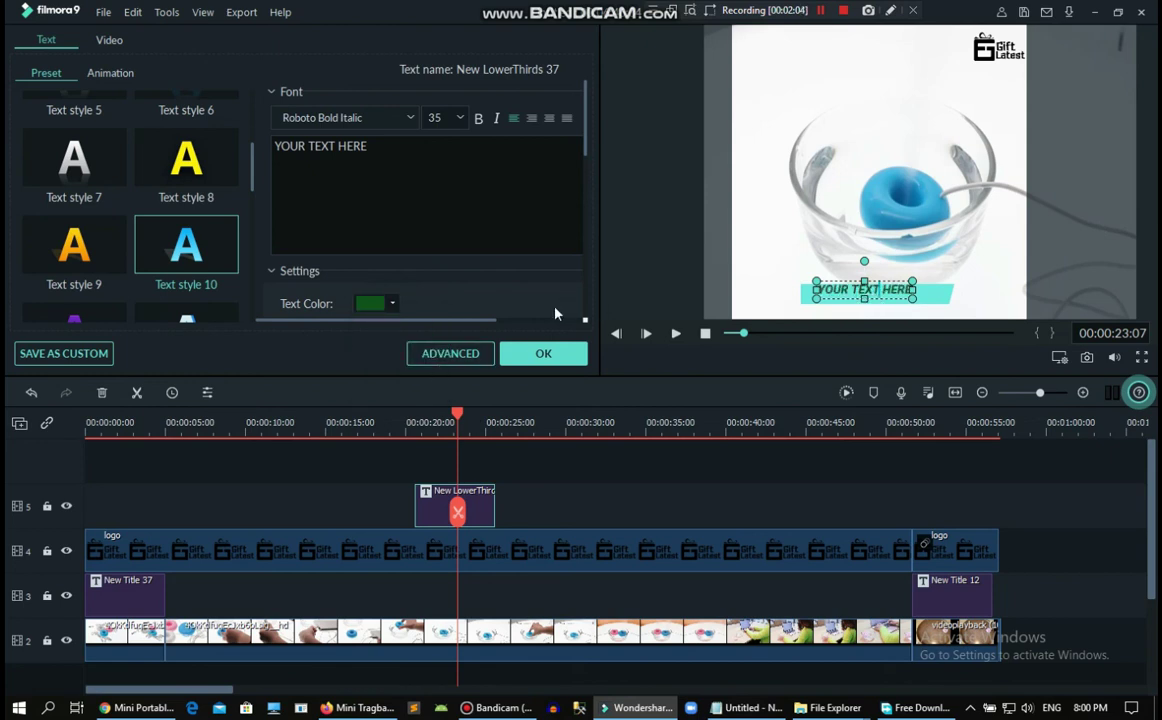
left_click(390, 303)
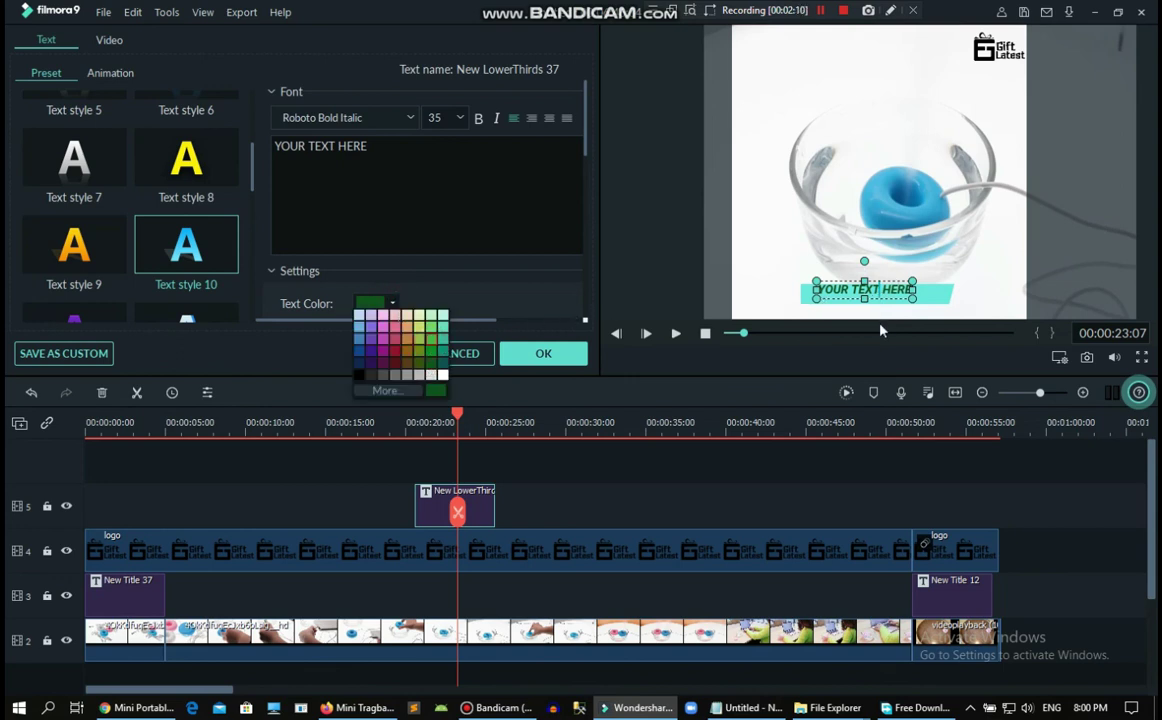
left_click(786, 289)
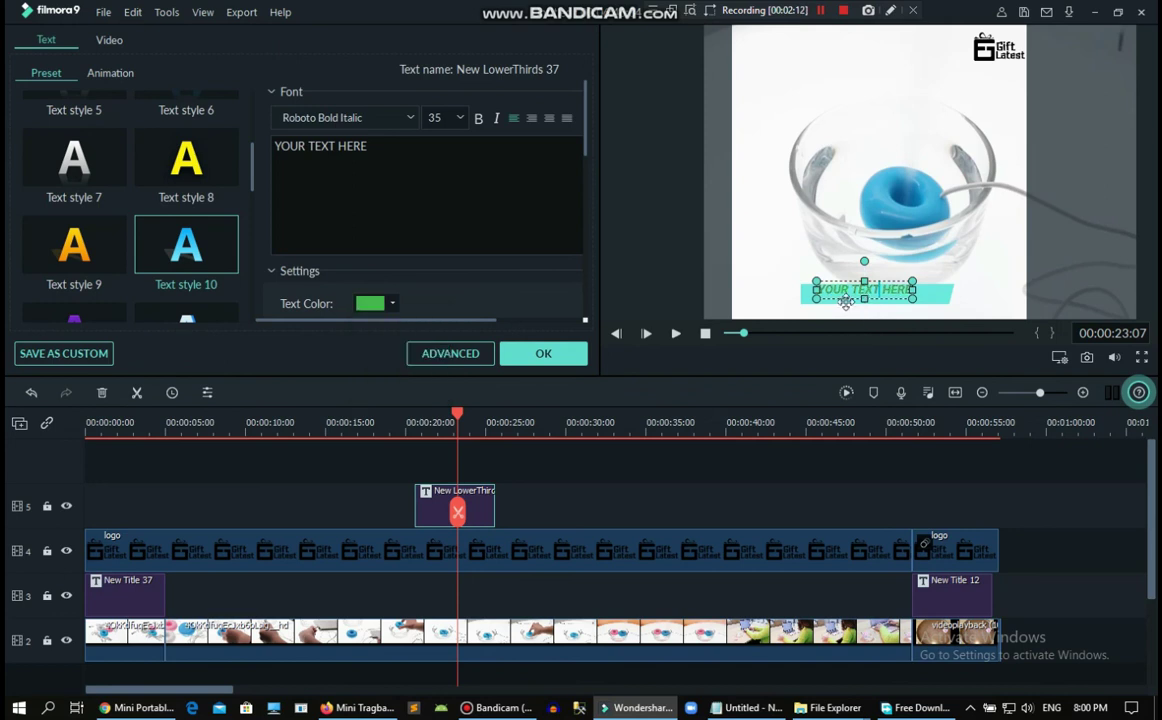
left_click(391, 304)
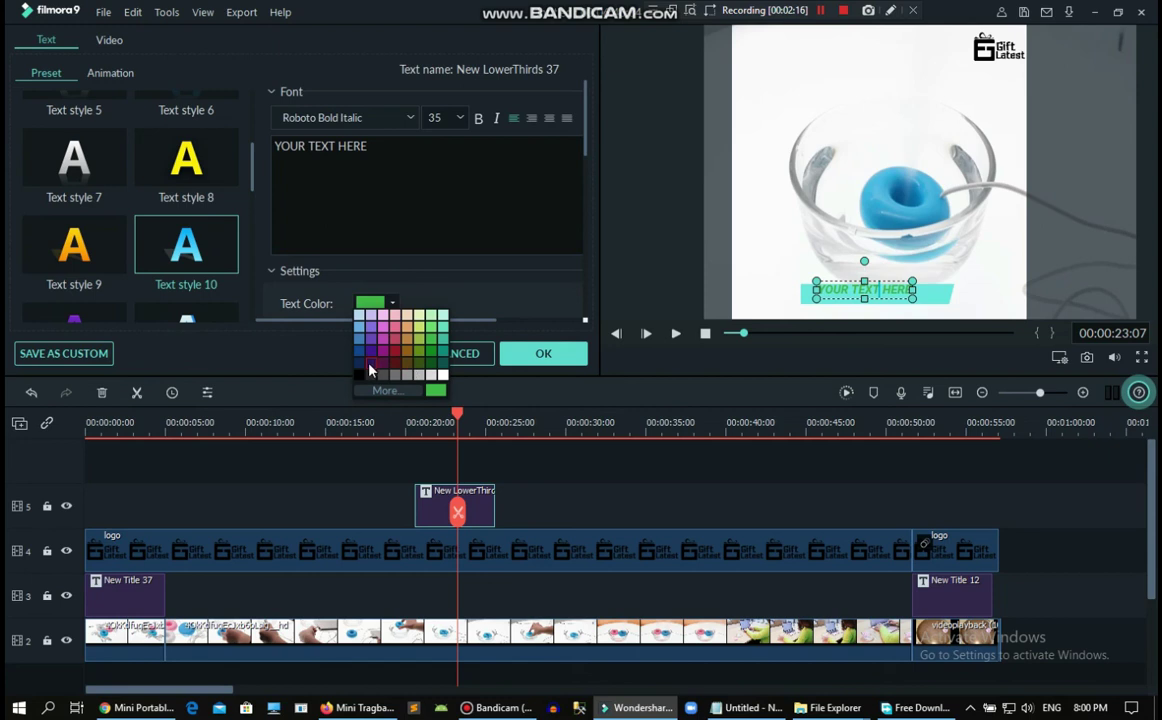
left_click(860, 311)
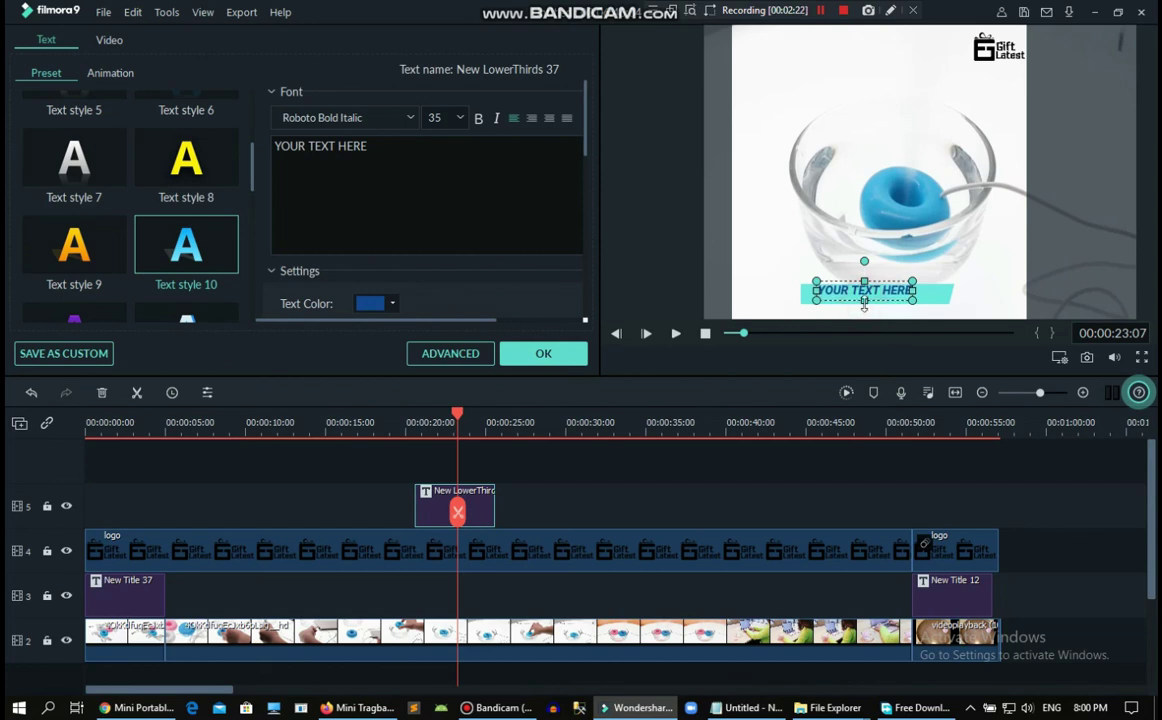
left_click_drag(864, 300, 867, 310)
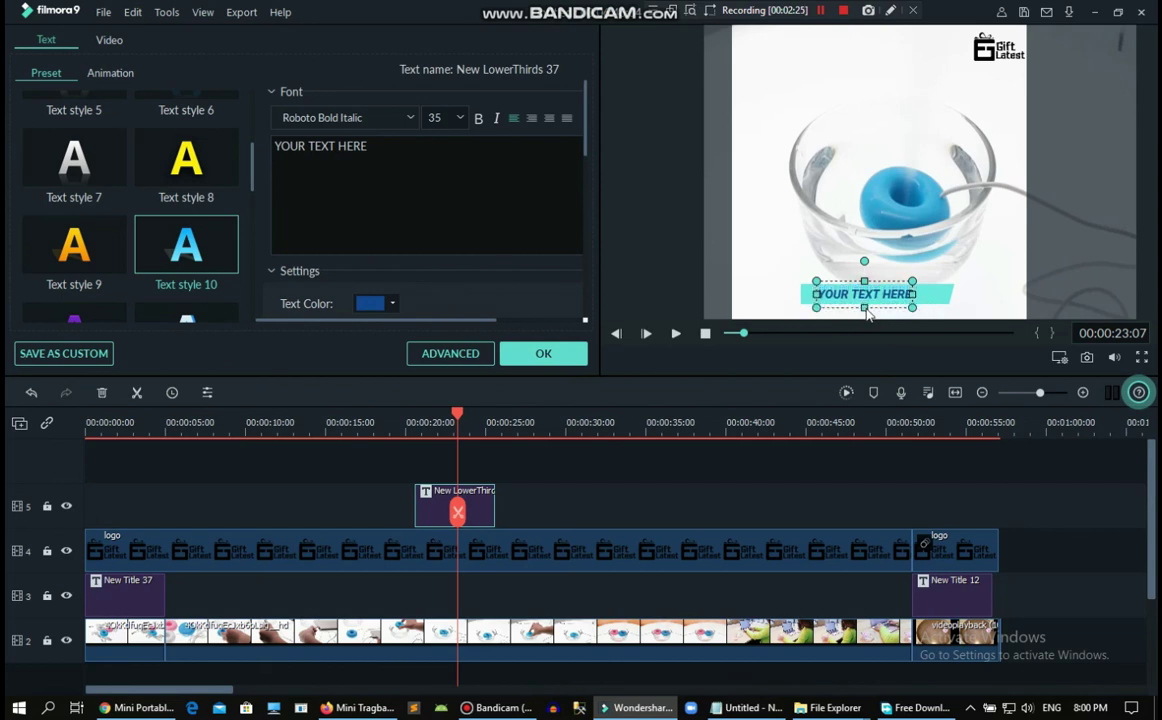
Replace the lower third's placeholder text with HIGH QUALITY and apply the title changes
triple_click(441, 157)
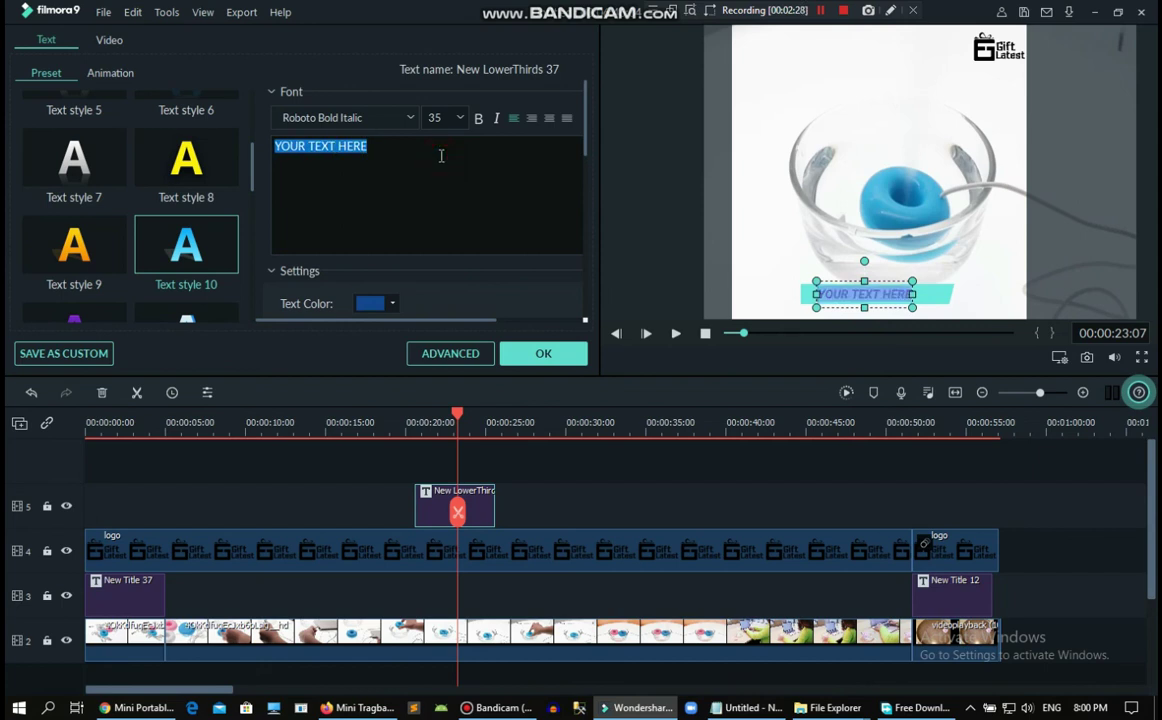
type("HIGH Q")
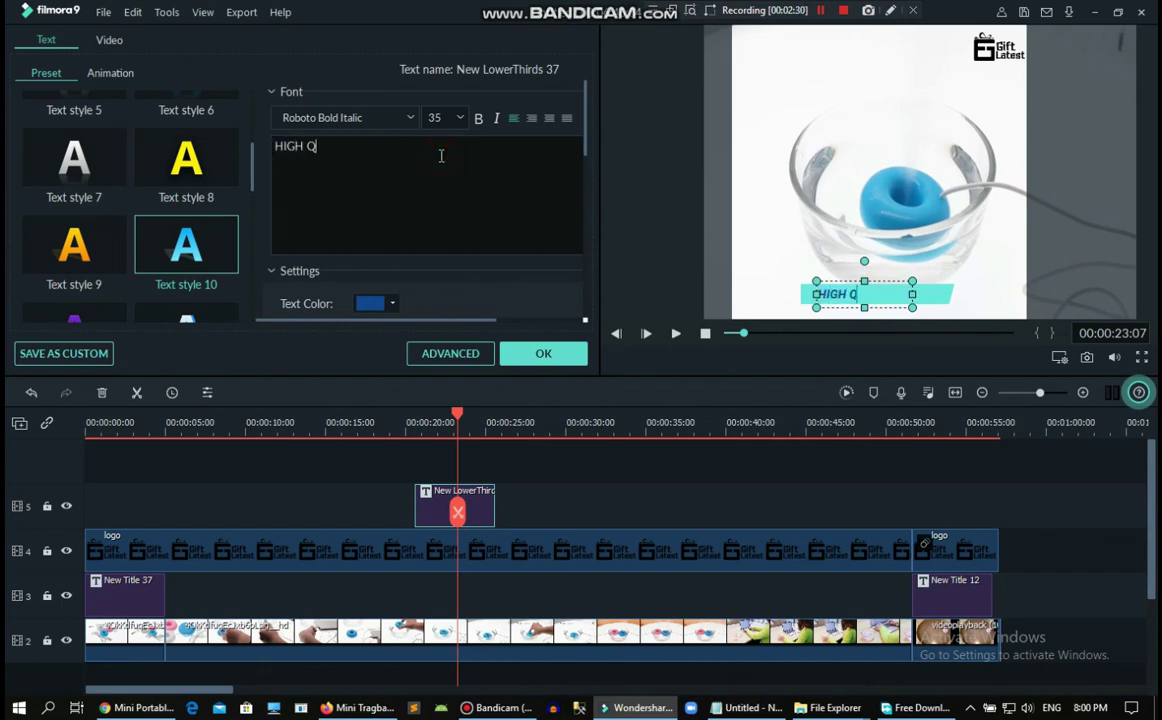
type("UALITY")
left_click(545, 354)
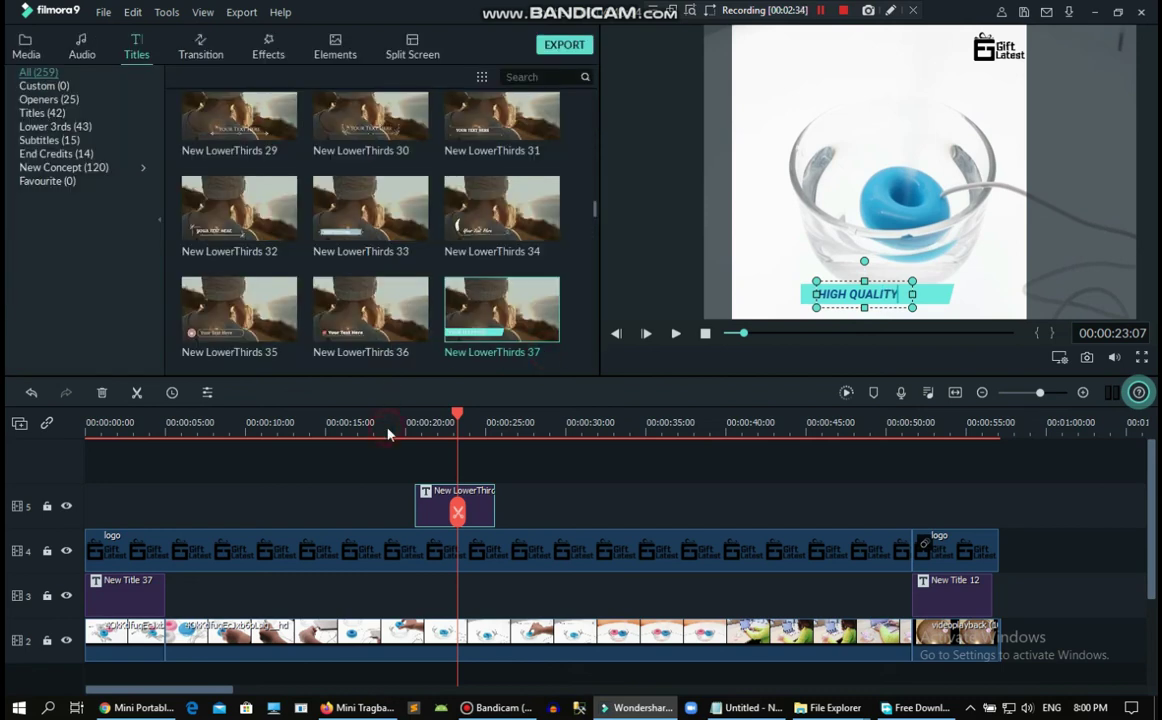
Play back the HIGH QUALITY lower third from just before its start to its end
left_click(383, 418)
left_click(676, 335)
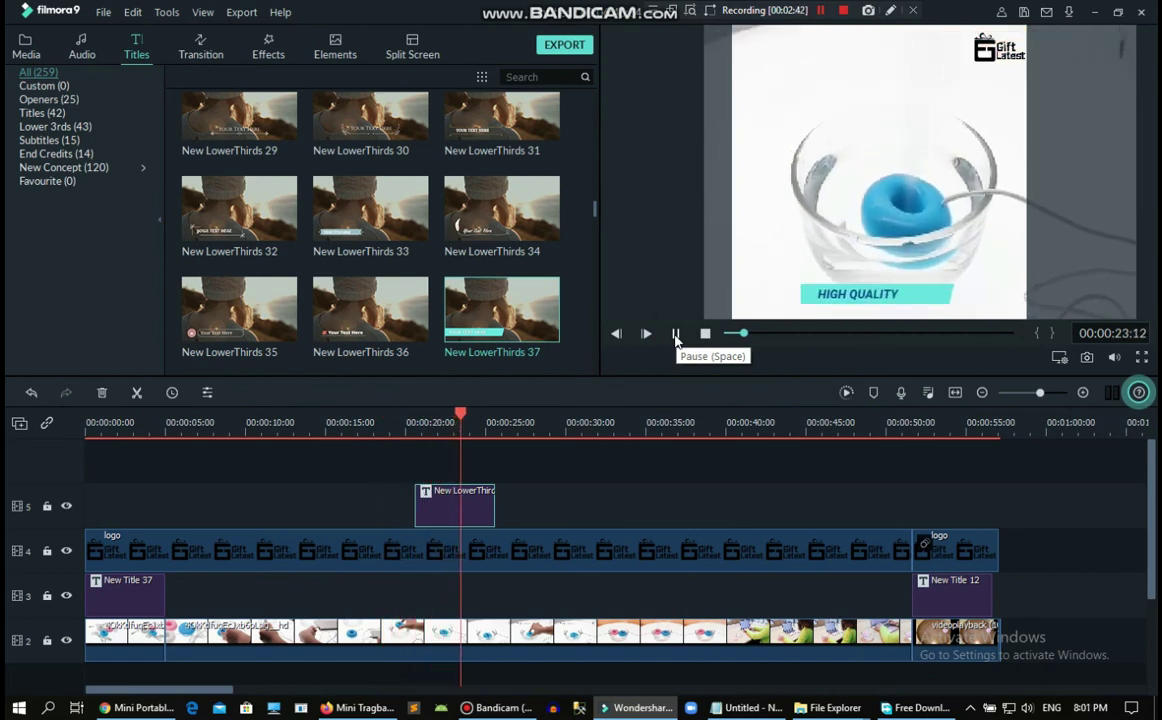
left_click(675, 334)
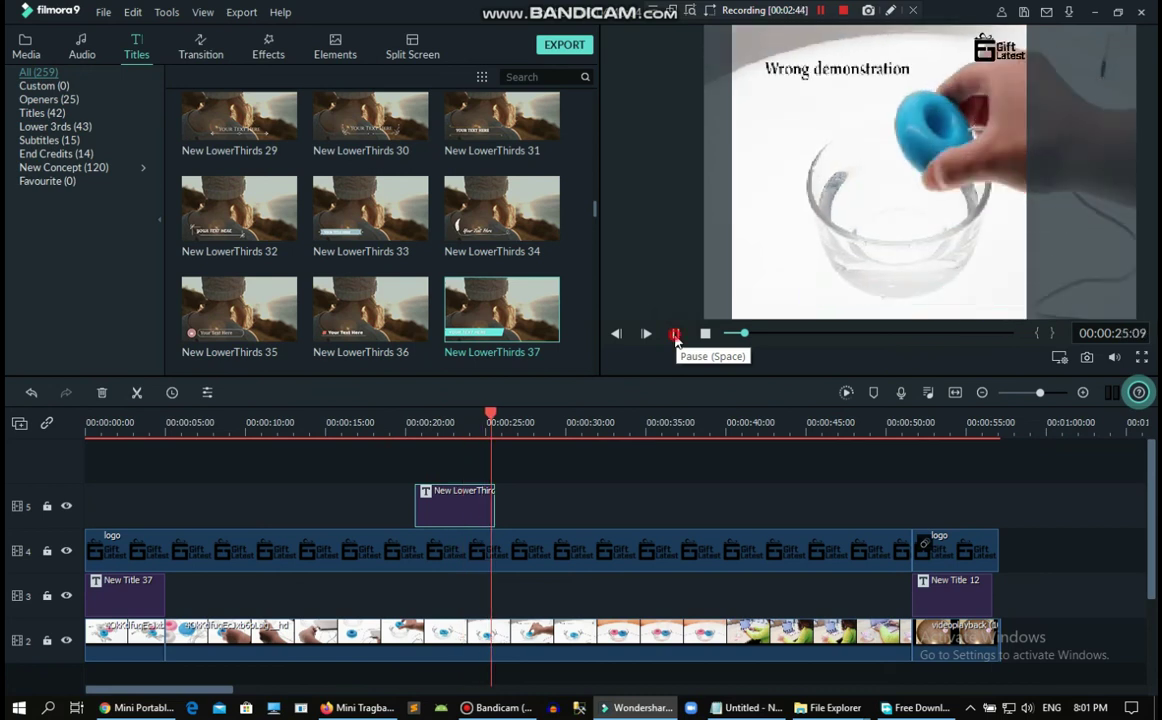
Add the New Title 10 title on track 5 at about 00:00:32:15 and show its full text in the preview
scroll(407, 256, "down", 10)
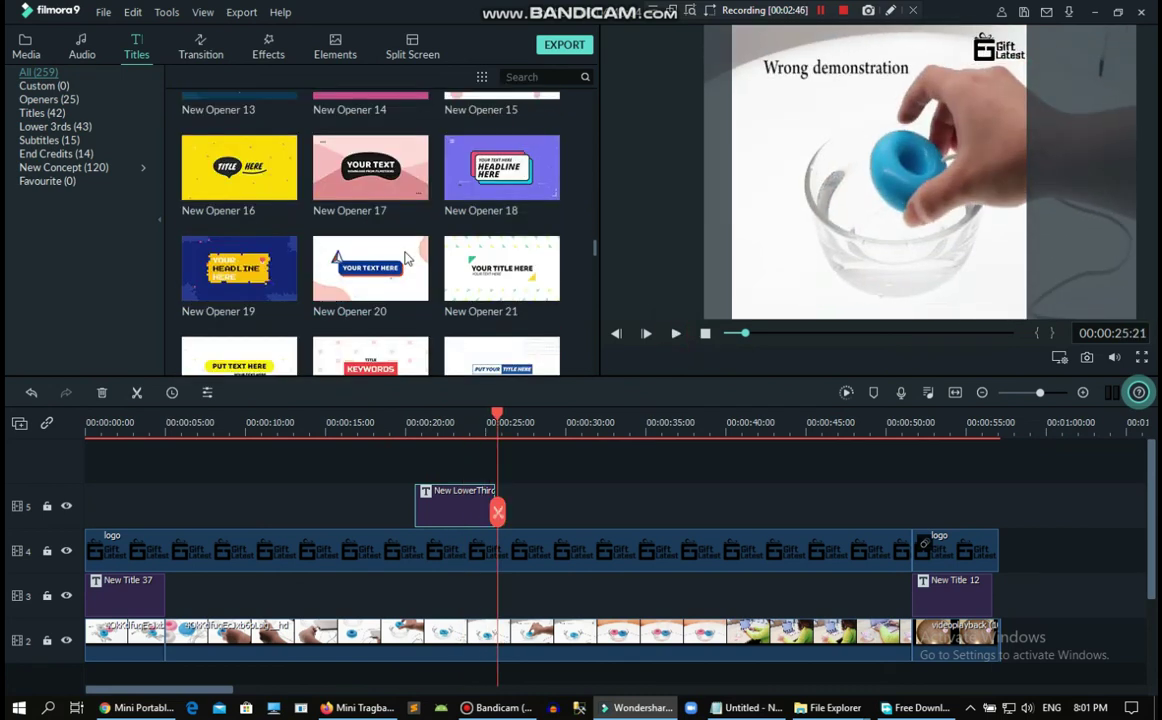
scroll(407, 258, "down", 5)
left_click_drag(370, 145, 625, 500)
left_click(623, 421)
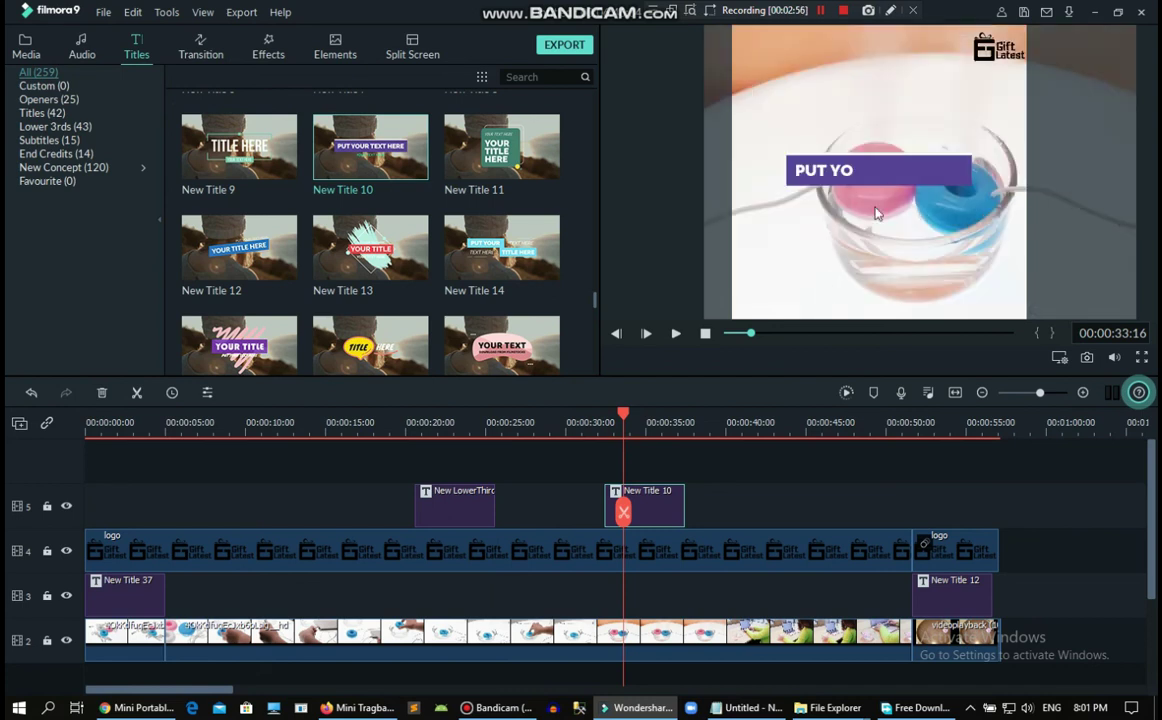
left_click(640, 421)
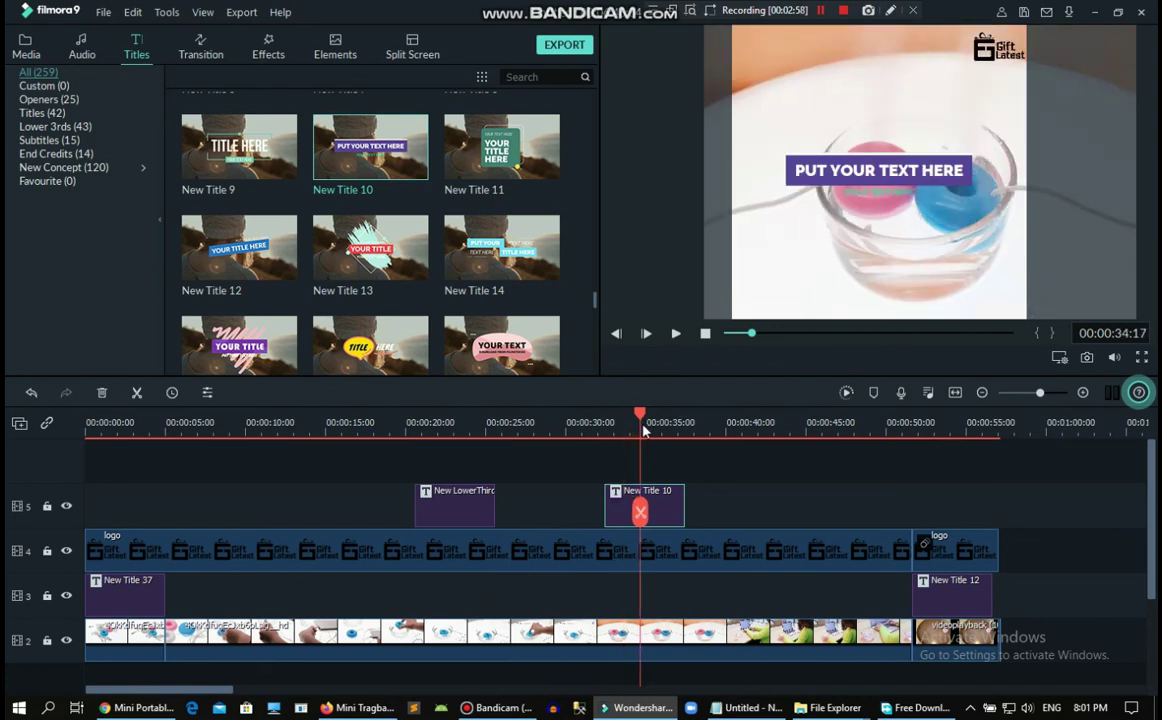
Move New Title 10's purple banner and green subtitle out of the video frame, and its main text to the bottom centre
left_click_drag(944, 170, 612, 248)
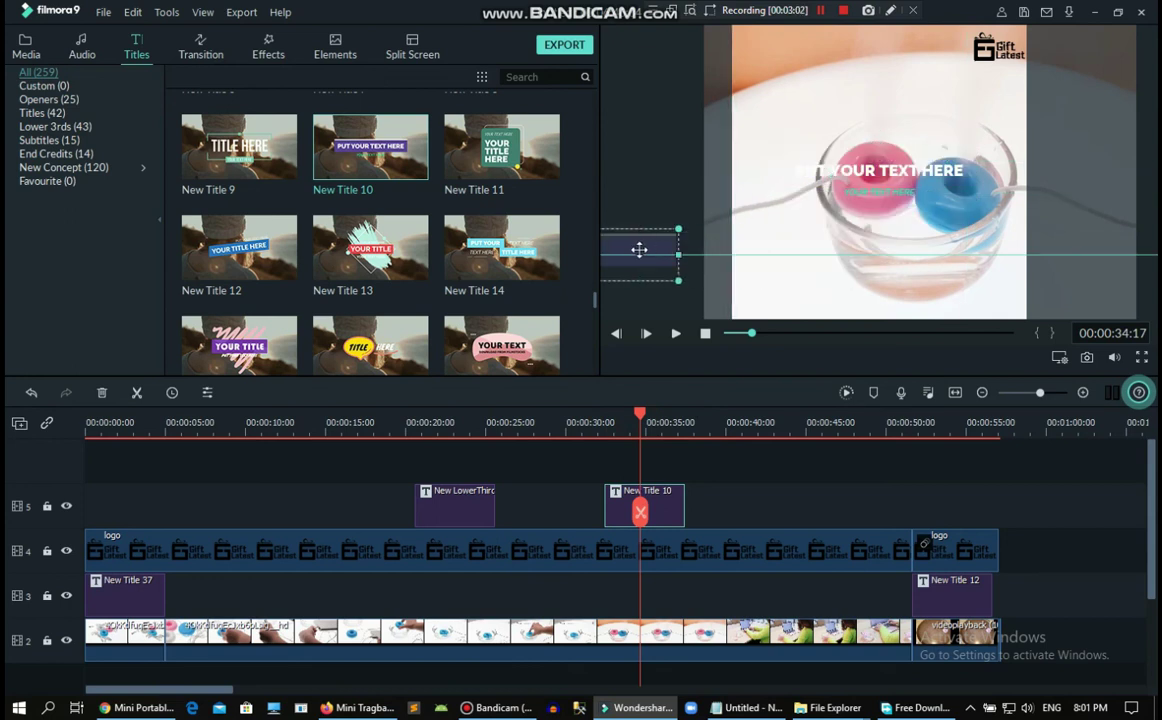
left_click_drag(893, 198, 621, 233)
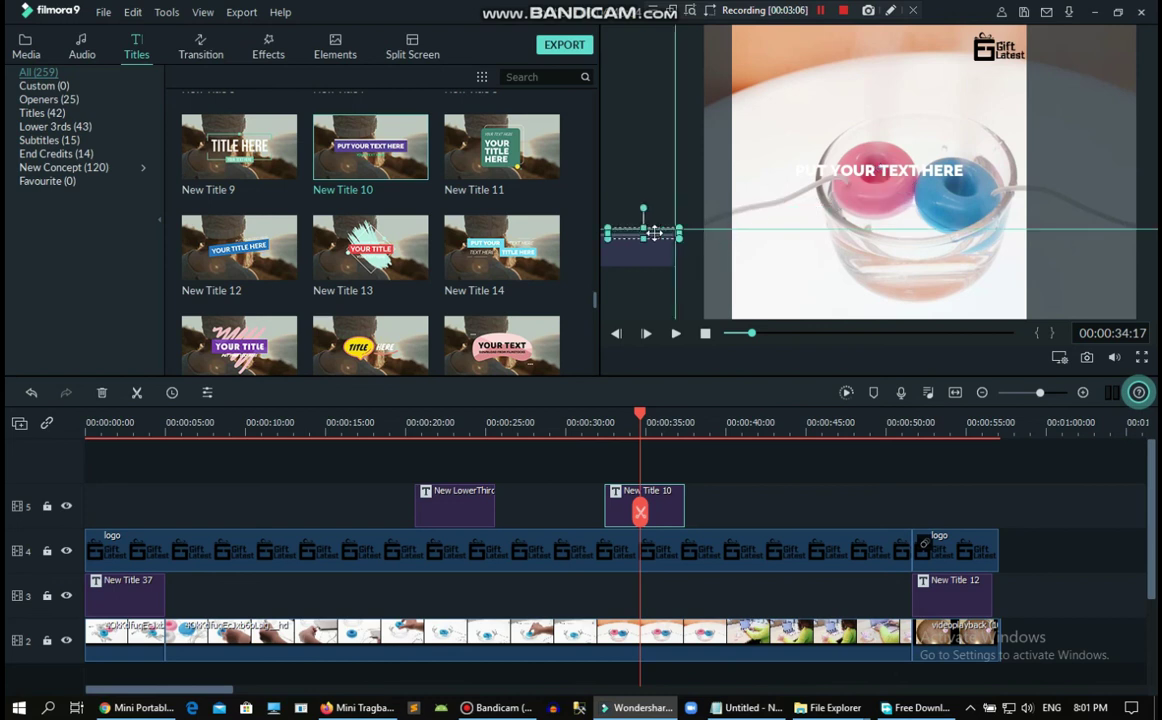
left_click(885, 168)
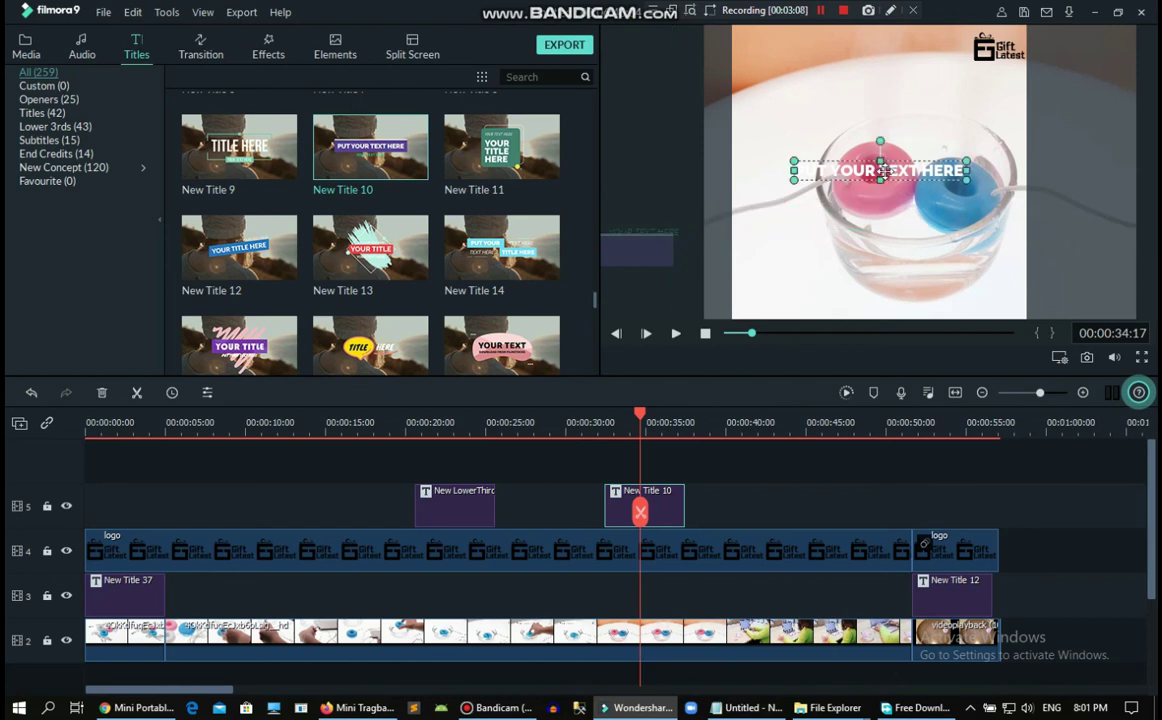
left_click_drag(885, 170, 892, 295)
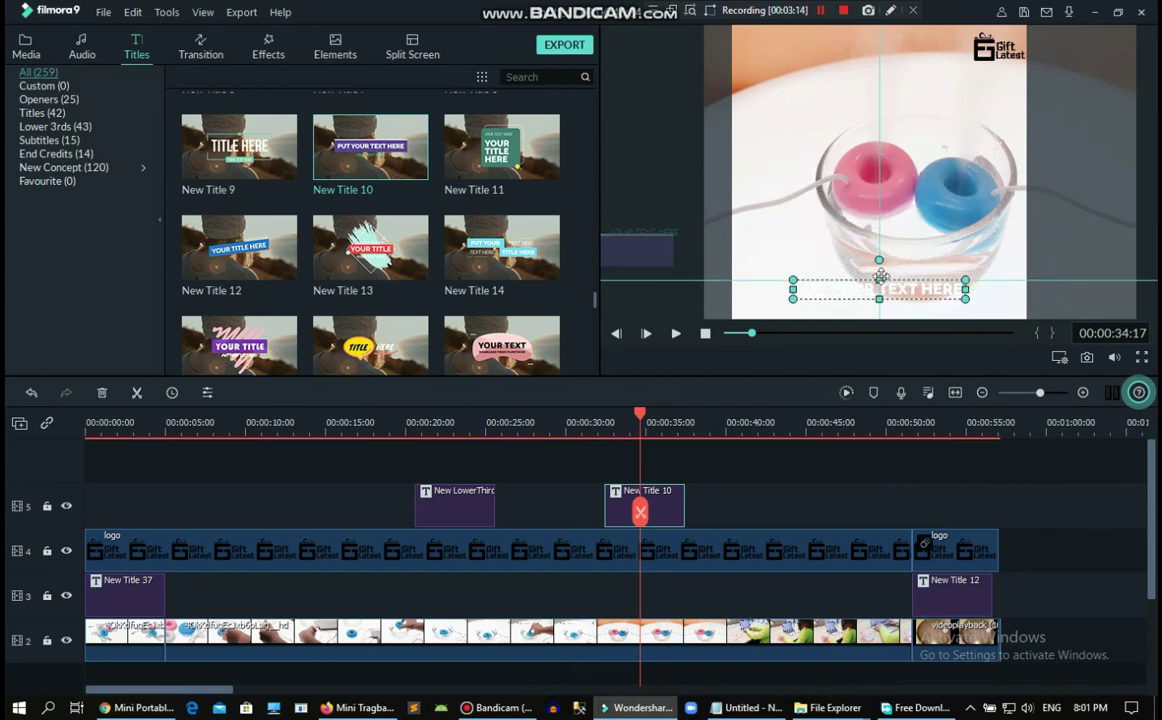
scroll(400, 253, "down", 3)
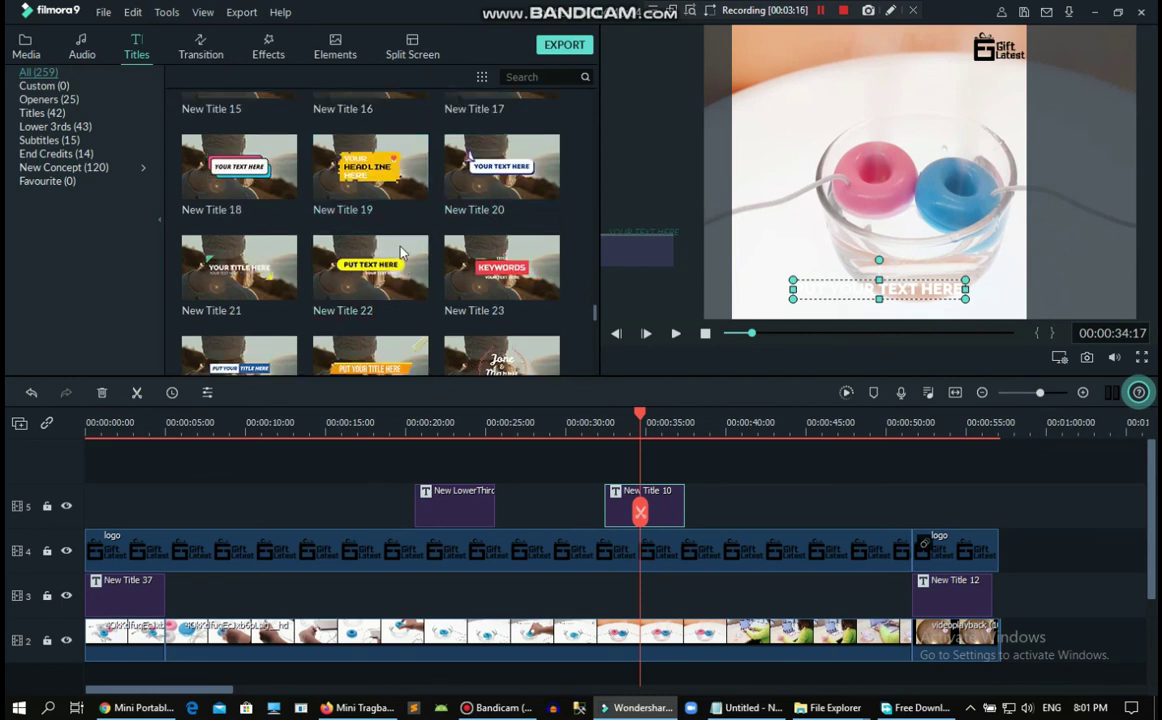
scroll(400, 253, "down", 3)
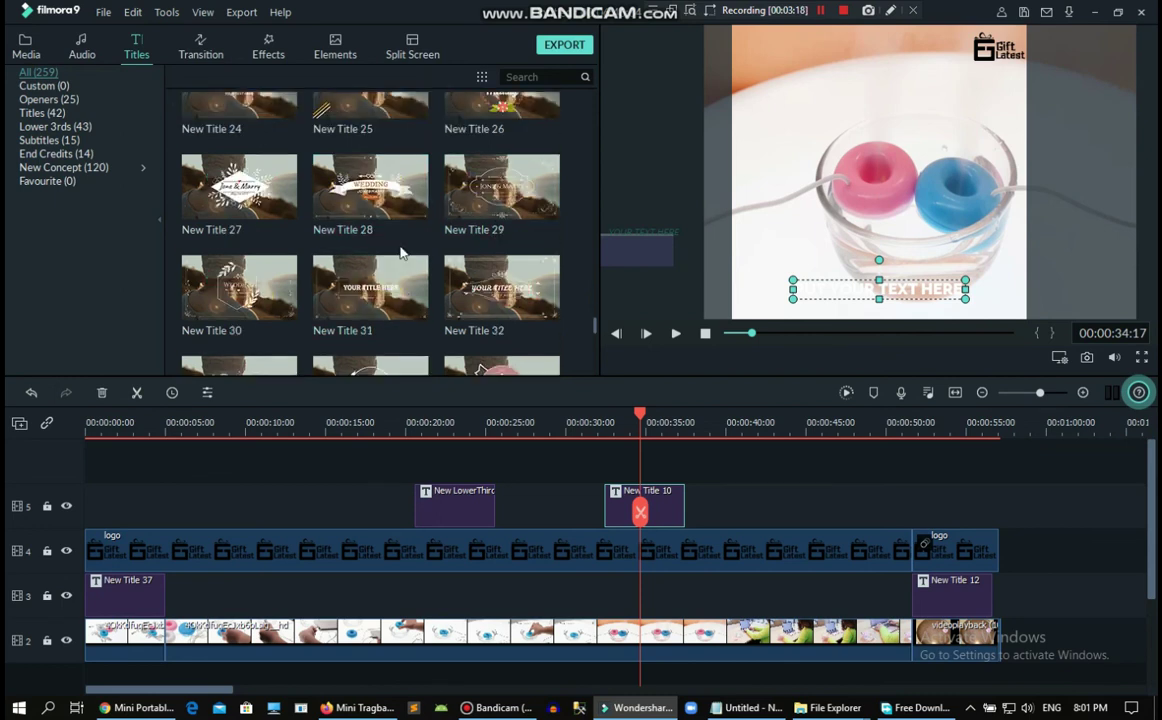
scroll(400, 253, "down", 3)
scroll(400, 253, "down", 6)
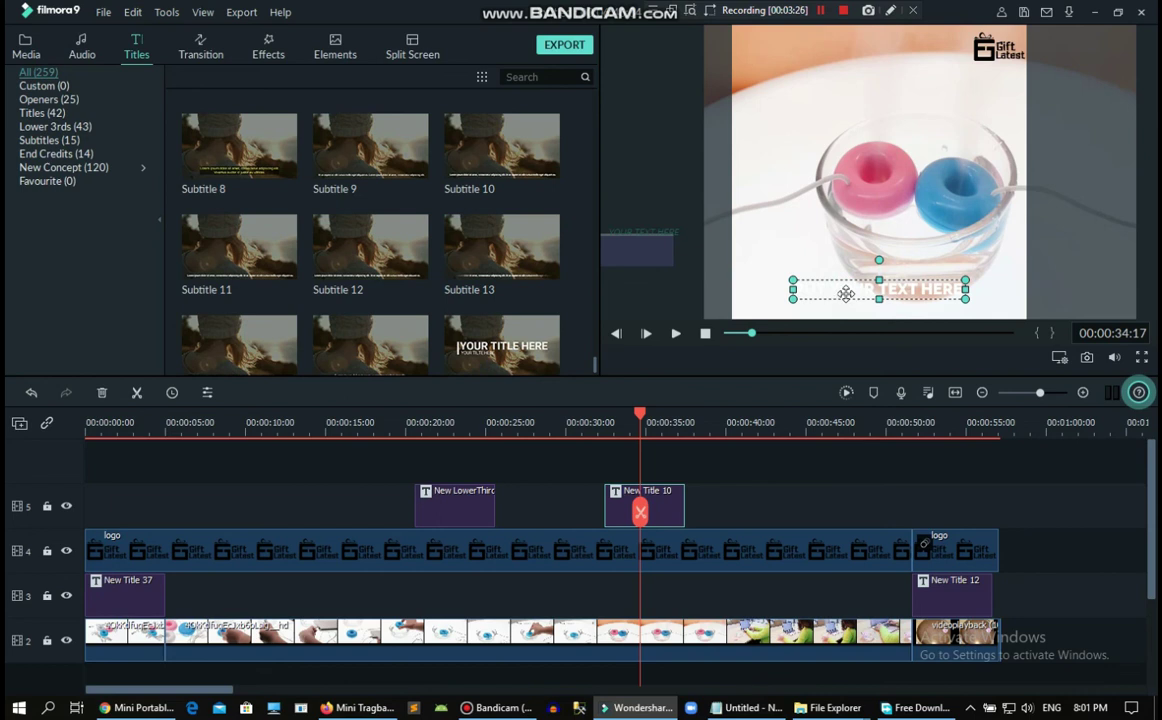
Set New Title 10's main text colour to dark blue, change its wording to MY NAME IS, and apply the changes
double_click(846, 293)
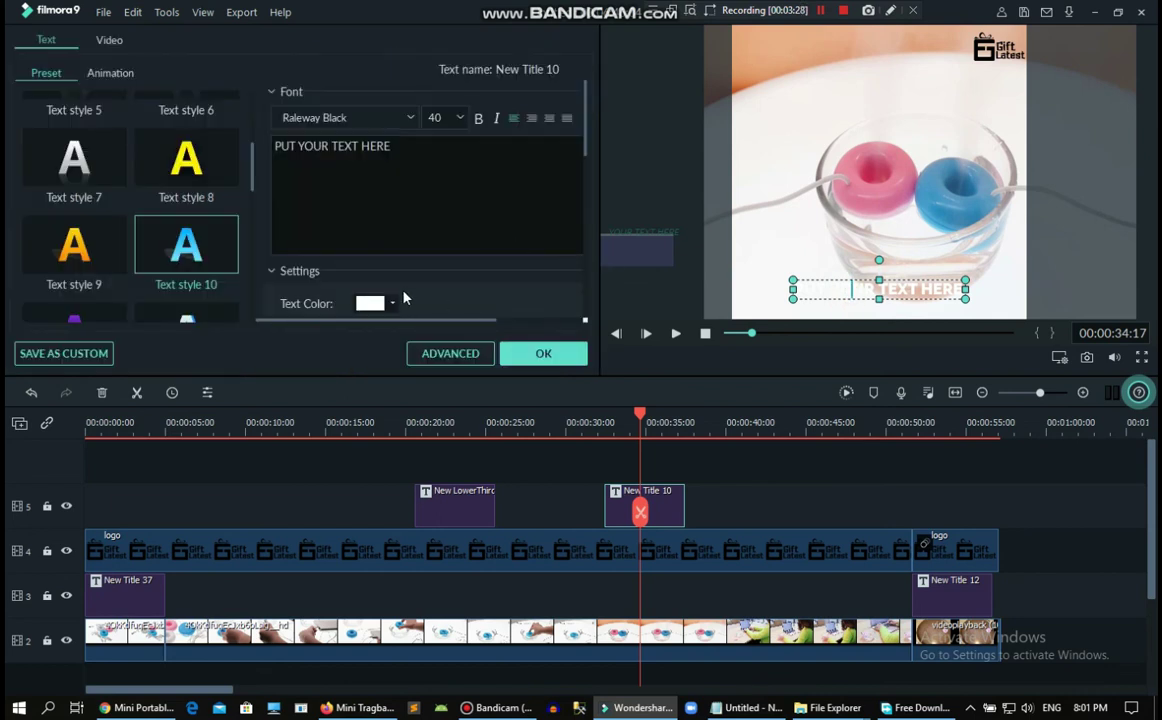
left_click(397, 303)
left_click(395, 305)
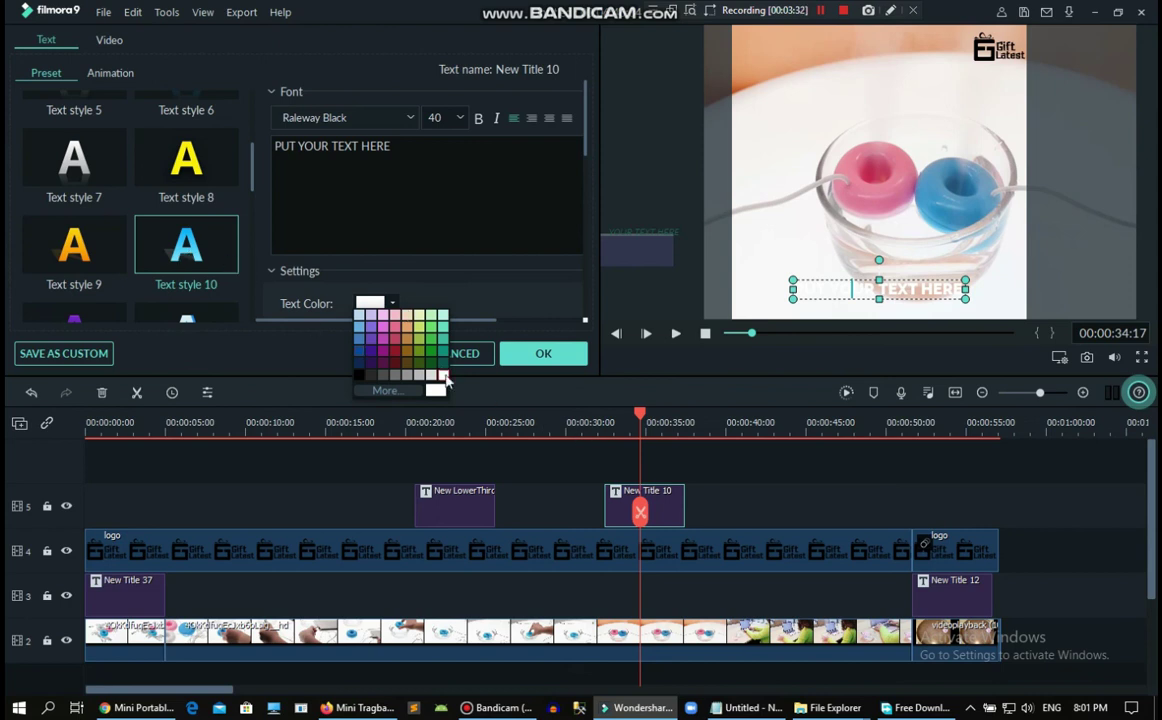
left_click(361, 355)
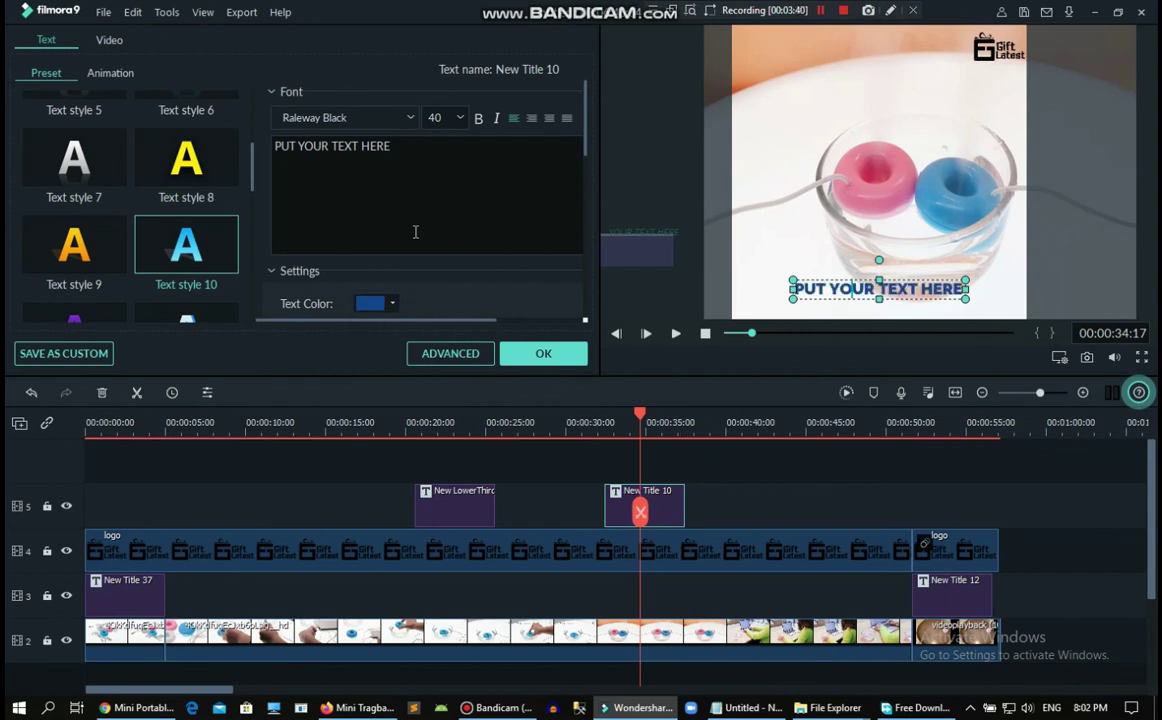
left_click_drag(406, 144, 277, 150)
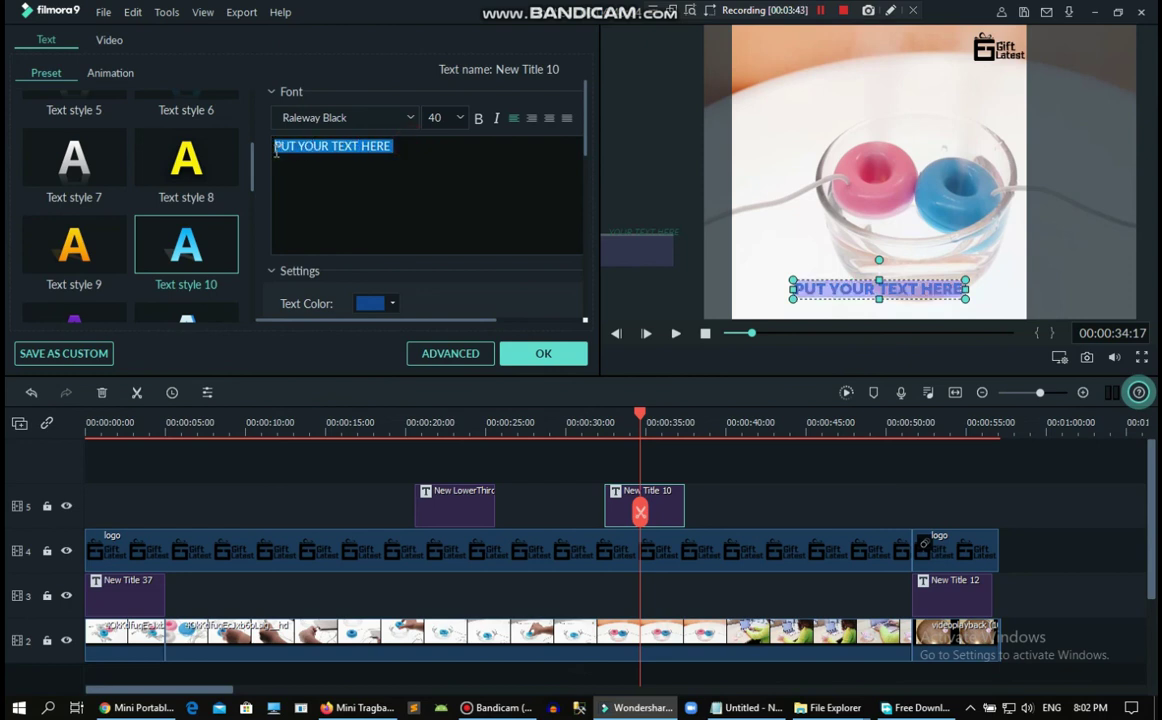
type("MY NAME IS")
left_click(553, 354)
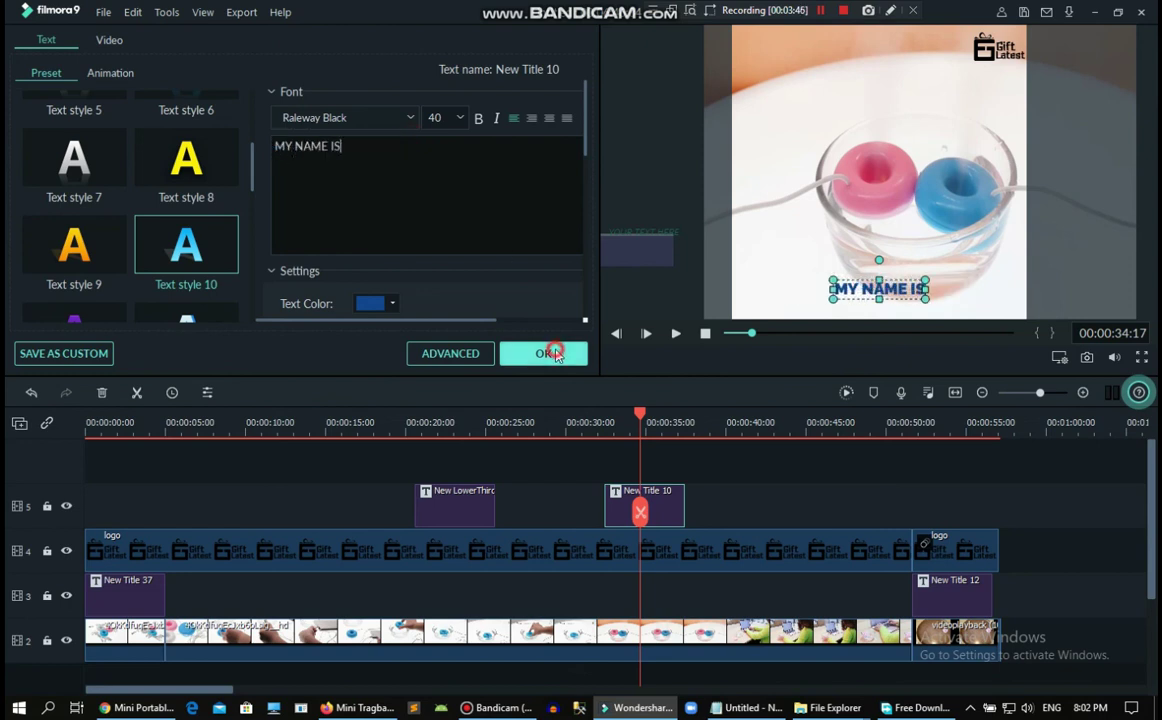
Play back the MY NAME IS title from 00:00:30:16 to check its animation
left_click(576, 424)
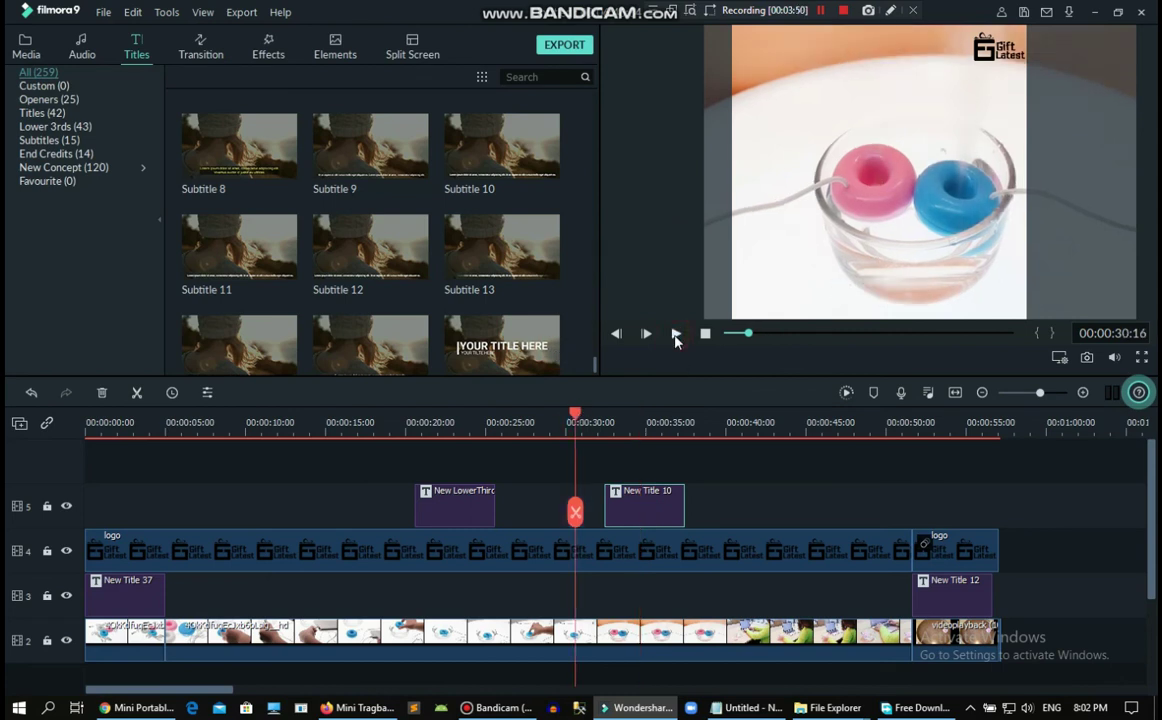
left_click(676, 336)
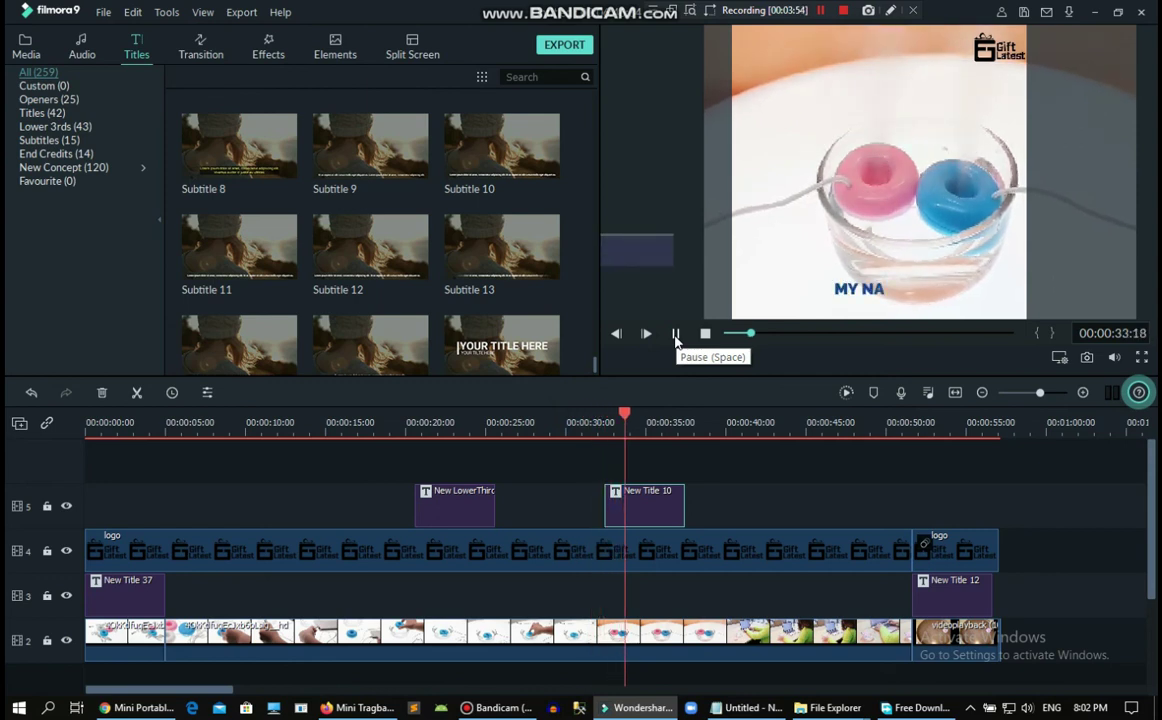
left_click(676, 336)
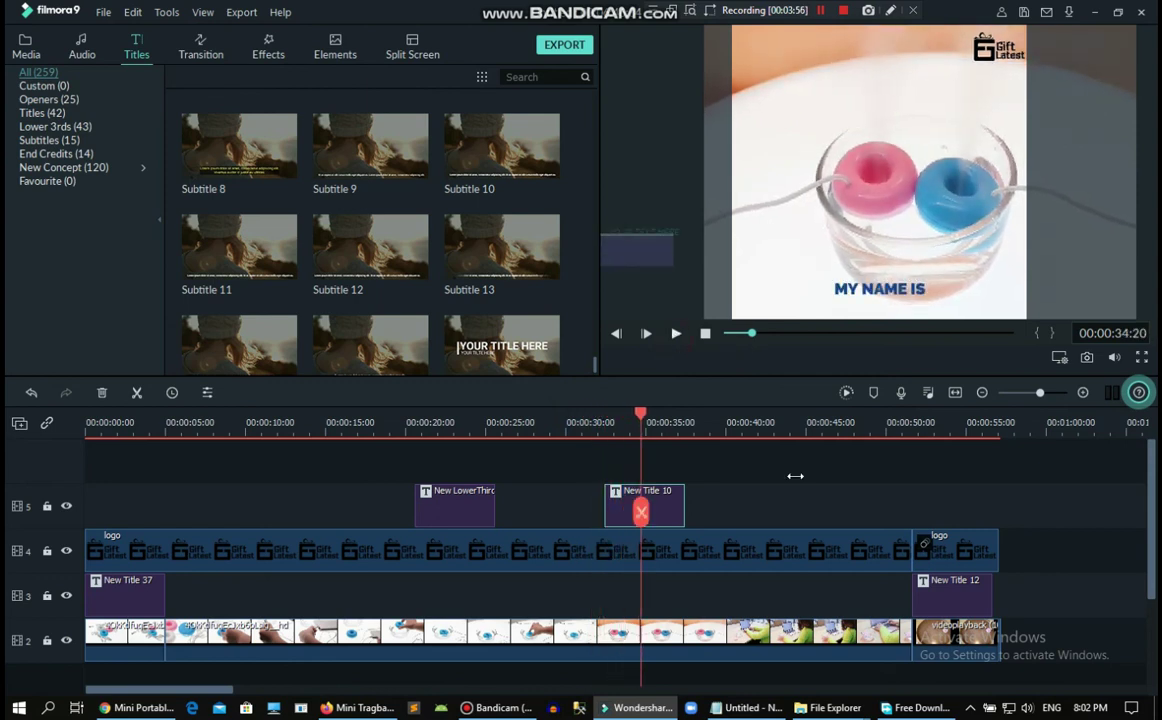
scroll(1014, 550, "down", 2)
scroll(1010, 545, "up", 2)
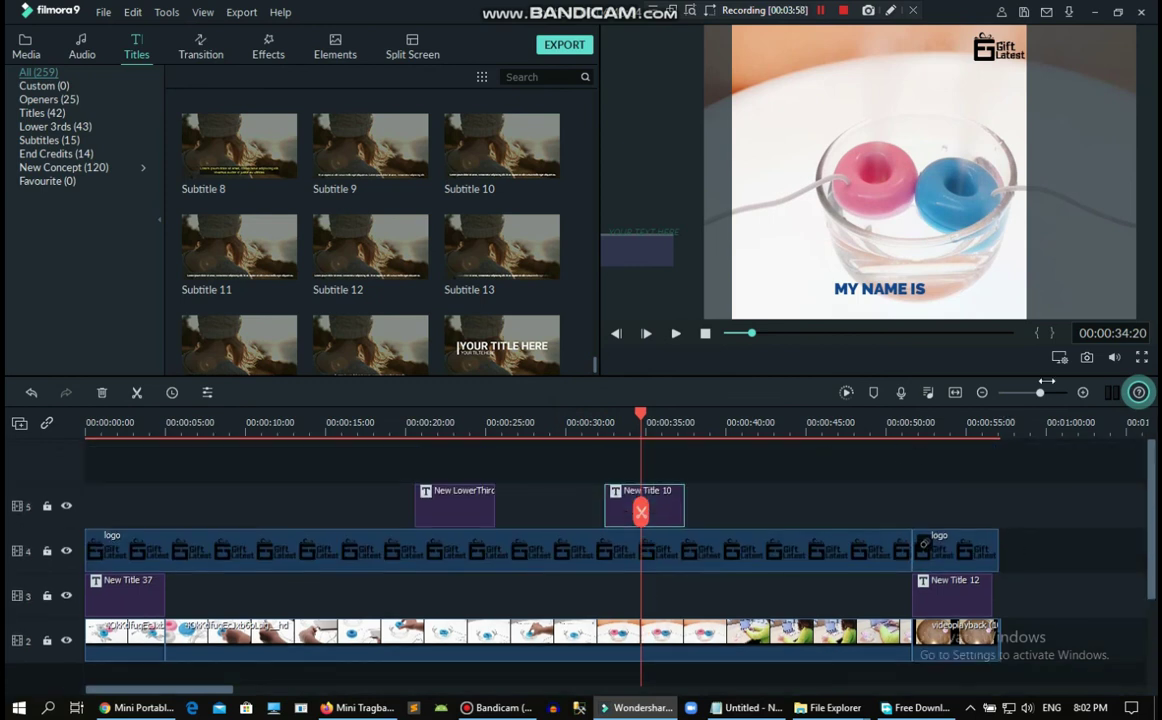